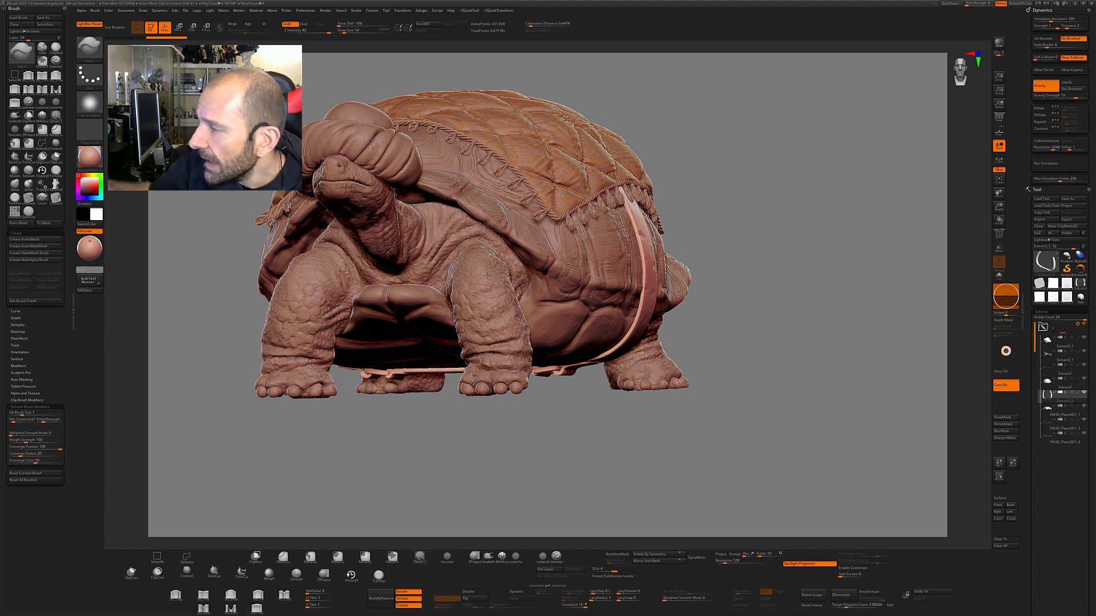
Step: Turn the detailed turtle sculpt aside, then switch to the smooth chameleon model
{"action": "right_click_drag", "start_coordinate": [426, 274], "coordinate": [392, 317]}
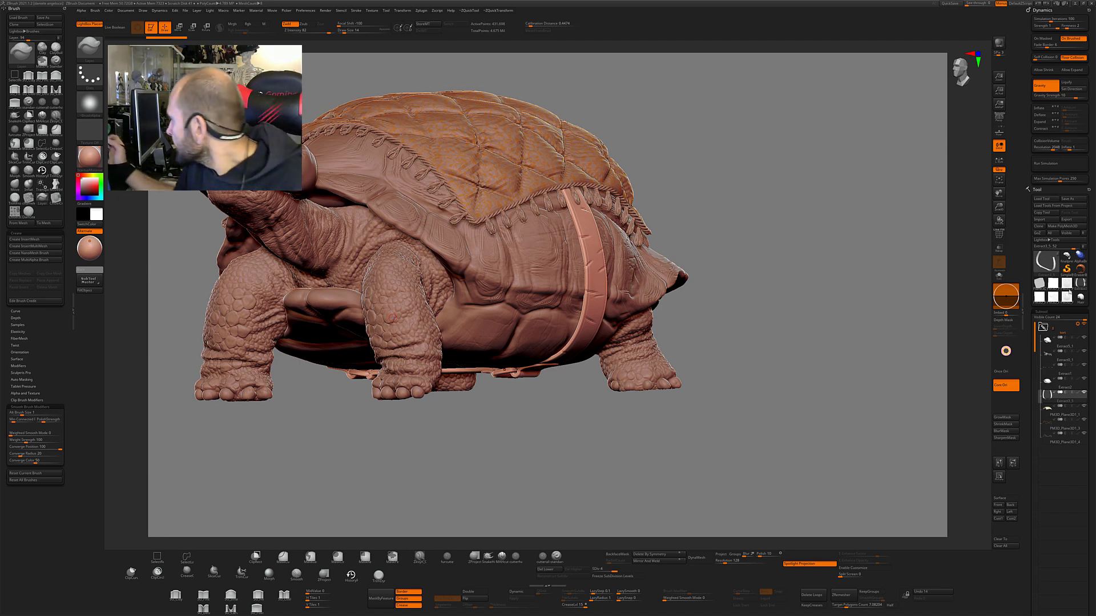
{"action": "left_click", "coordinate": [1066, 256]}
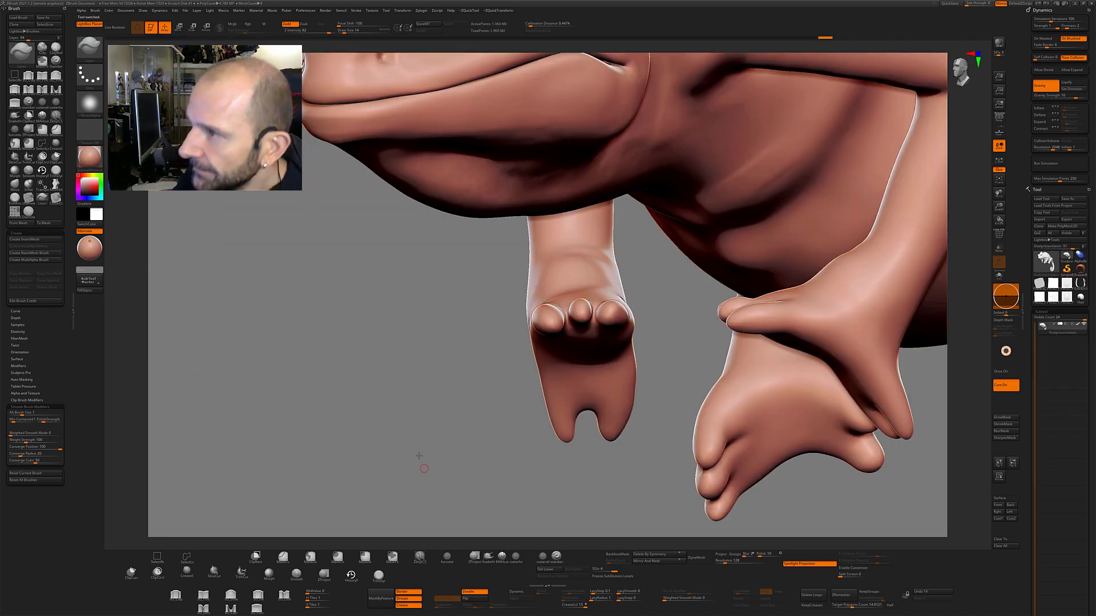
Step: Frame and turn the chameleon, then select the Standard brush via the B-S-T shortcut
{"action": "key", "text": "f"}
{"action": "left_click_drag", "start_coordinate": [355, 367], "coordinate": [279, 464]}
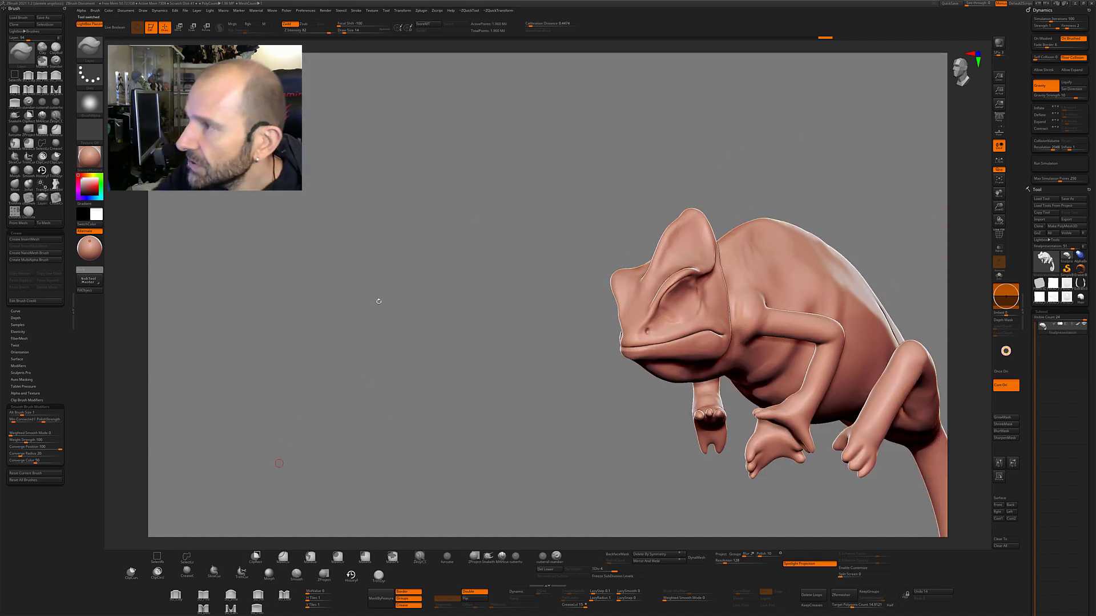
{"action": "left_click_drag", "start_coordinate": [279, 464], "coordinate": [320, 439]}
{"action": "key", "text": "b"}
{"action": "key", "text": "s"}
{"action": "key", "text": "t"}
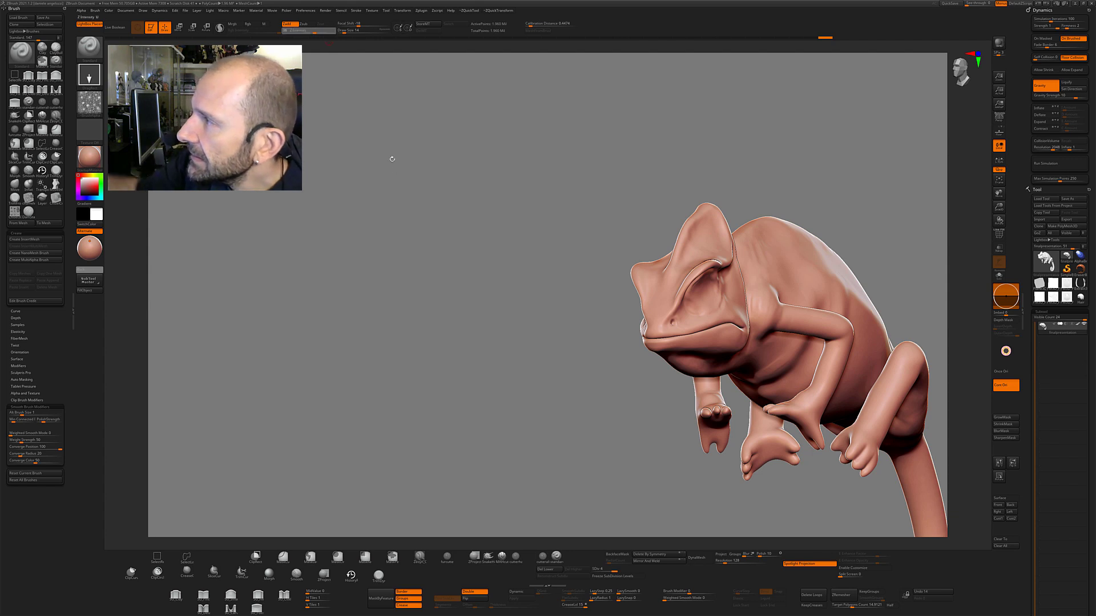
Step: Zoom onto the chameleon's back and stamp two rectangular pebbled-scale patches there
{"action": "left_click_drag", "start_coordinate": [388, 159], "coordinate": [302, 171], "text": "alt"}
{"action": "mouse_move", "coordinate": [554, 103]}
{"action": "left_mouse_down", "text": "alt"}
{"action": "mouse_move", "coordinate": [502, 74]}
{"action": "mouse_move", "coordinate": [501, 219]}
{"action": "mouse_move", "coordinate": [513, 251]}
{"action": "left_mouse_up", "text": "alt"}
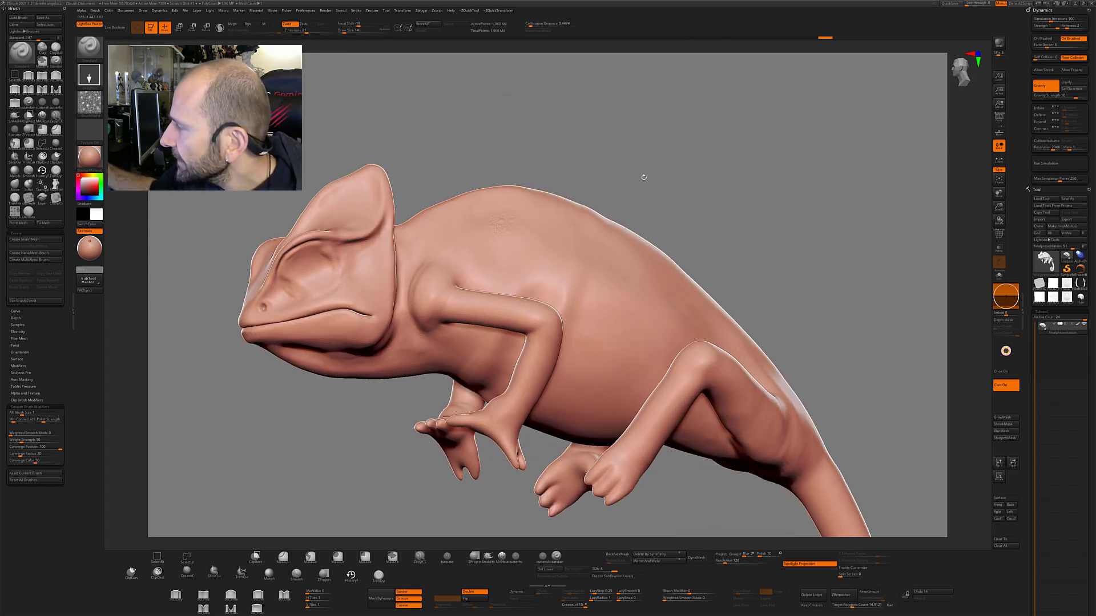
{"action": "left_click_drag", "start_coordinate": [643, 177], "coordinate": [465, 120]}
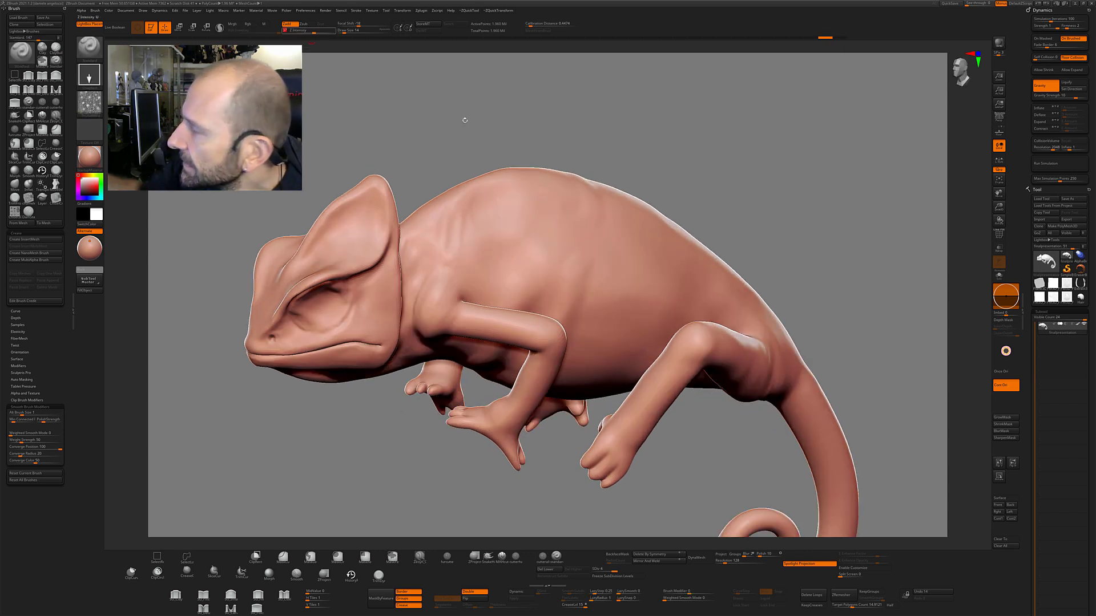
{"action": "mouse_move", "coordinate": [547, 225]}
{"action": "left_mouse_down"}
{"action": "mouse_move", "coordinate": [516, 254]}
{"action": "mouse_move", "coordinate": [528, 285]}
{"action": "mouse_move", "coordinate": [579, 288]}
{"action": "left_mouse_up"}
{"action": "left_click_drag", "start_coordinate": [723, 188], "coordinate": [571, 143]}
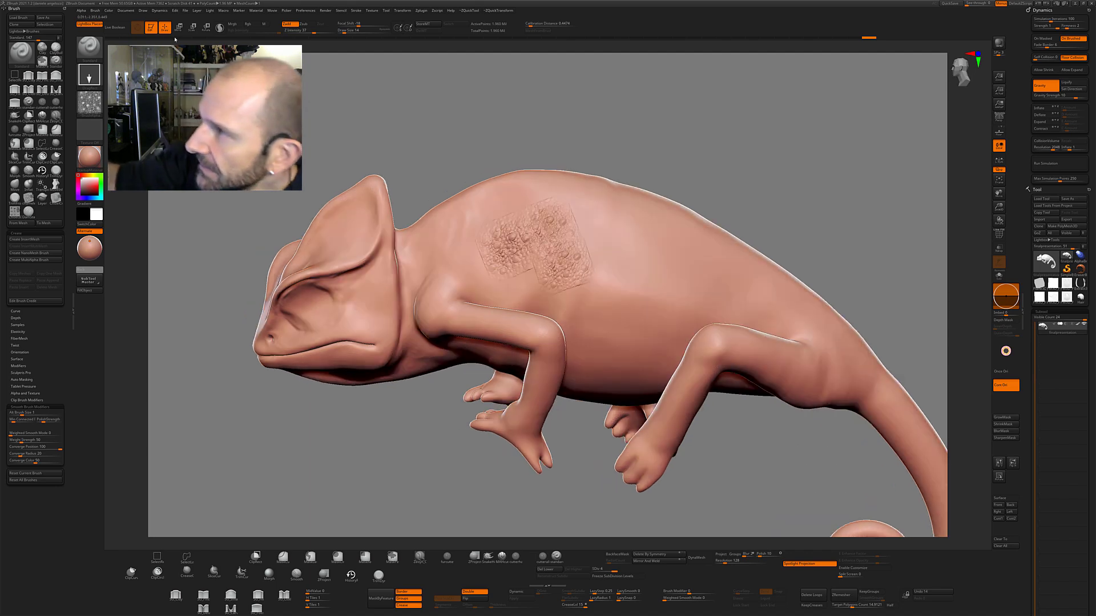
Step: Set the scale alpha's Rf to 10 and soften Focal Shift to -38
{"action": "left_click", "coordinate": [82, 10]}
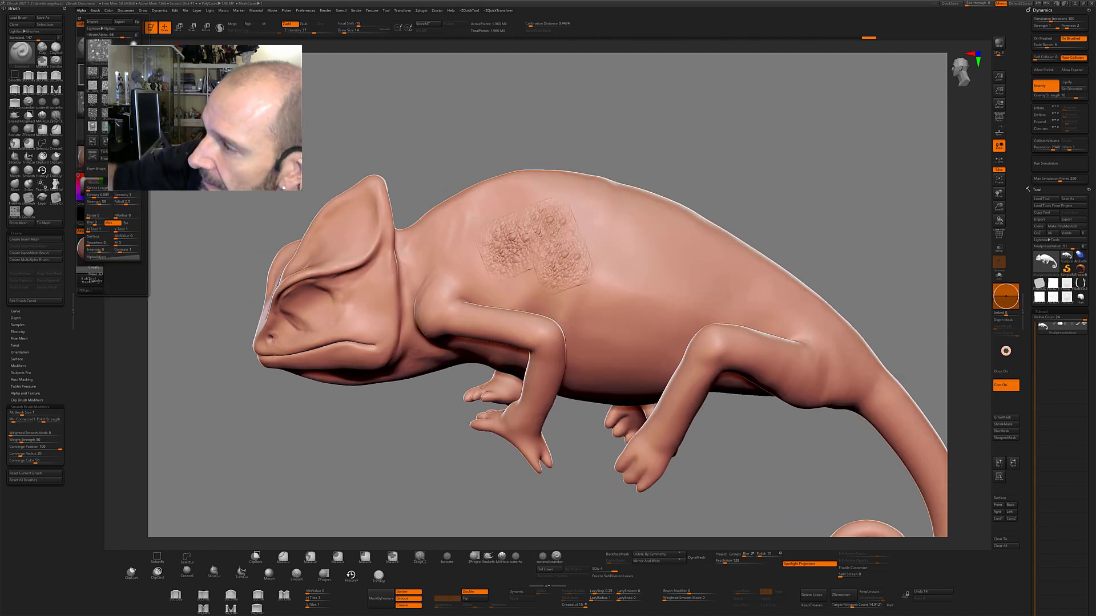
{"action": "left_click", "coordinate": [120, 244]}
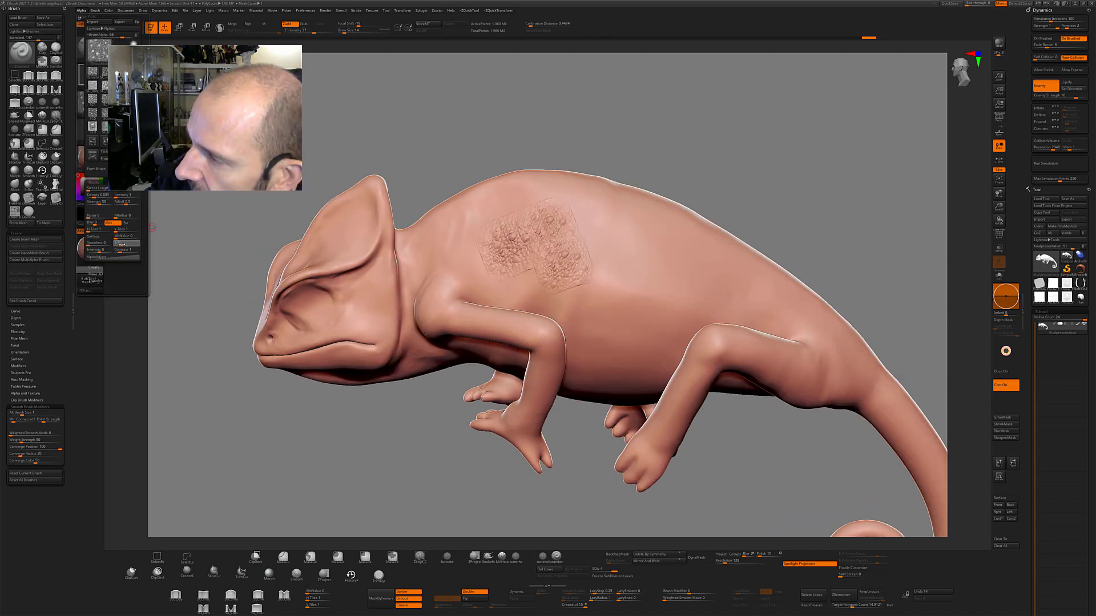
{"action": "left_click", "coordinate": [94, 51]}
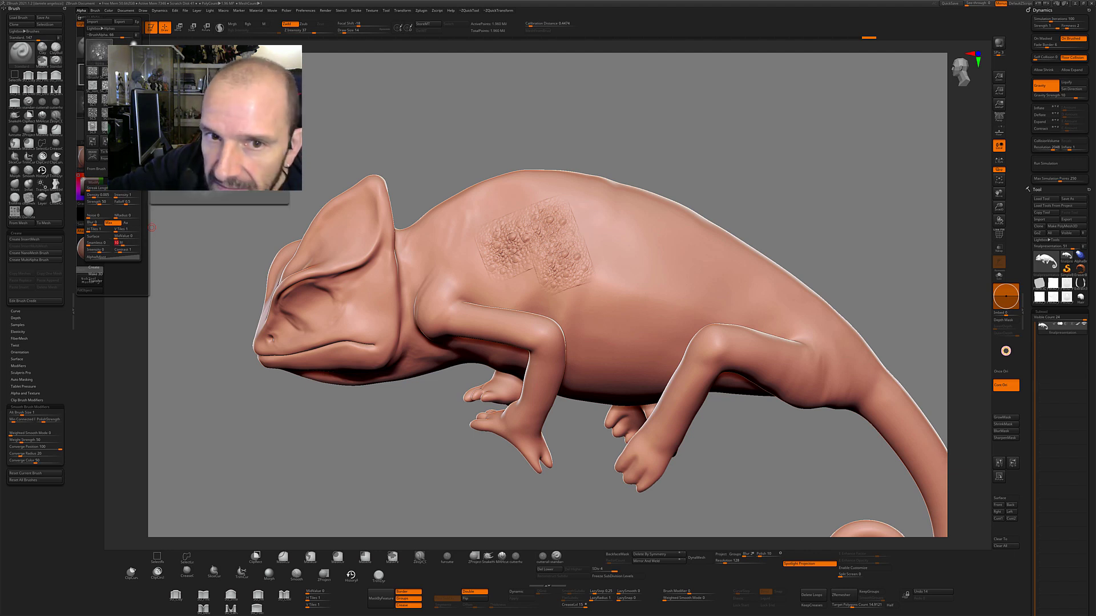
{"action": "left_click_drag", "start_coordinate": [675, 157], "coordinate": [694, 161]}
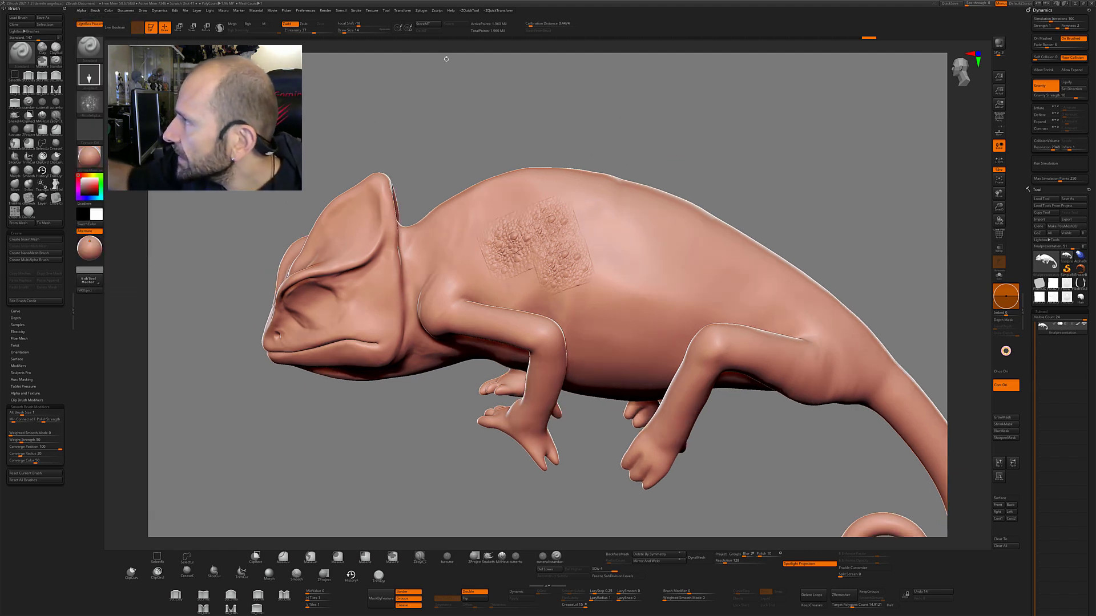
{"action": "left_click_drag", "start_coordinate": [357, 25], "coordinate": [351, 25]}
Step: Stamp round bumpy scale patches on the chameleon's back beside the first ones
{"action": "left_click_drag", "start_coordinate": [513, 143], "coordinate": [542, 145]}
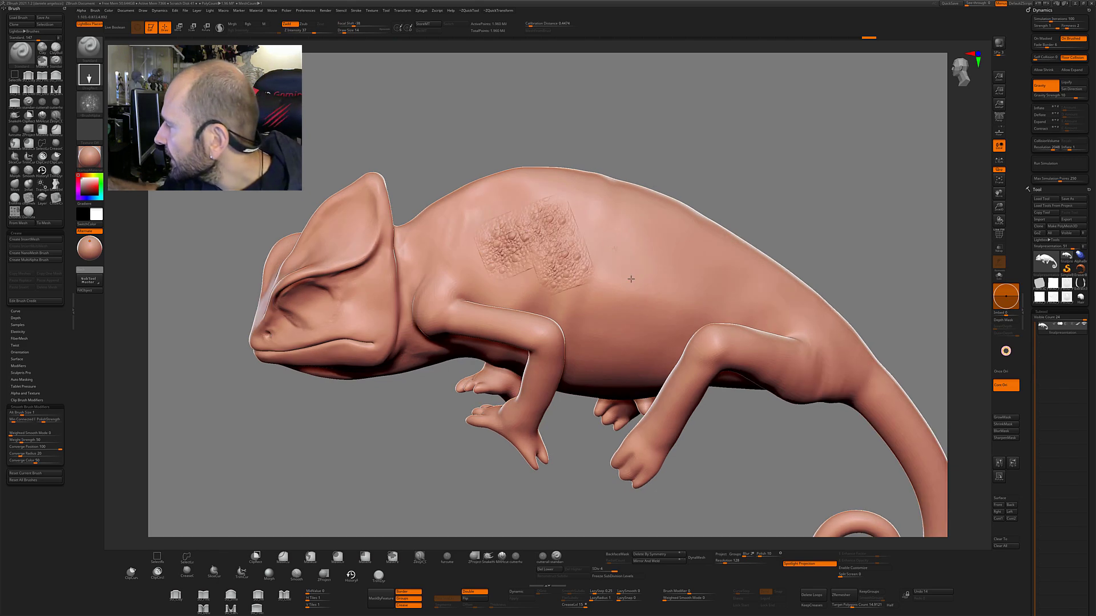
{"action": "left_click_drag", "start_coordinate": [615, 246], "coordinate": [648, 243]}
{"action": "left_click_drag", "start_coordinate": [613, 210], "coordinate": [628, 220]}
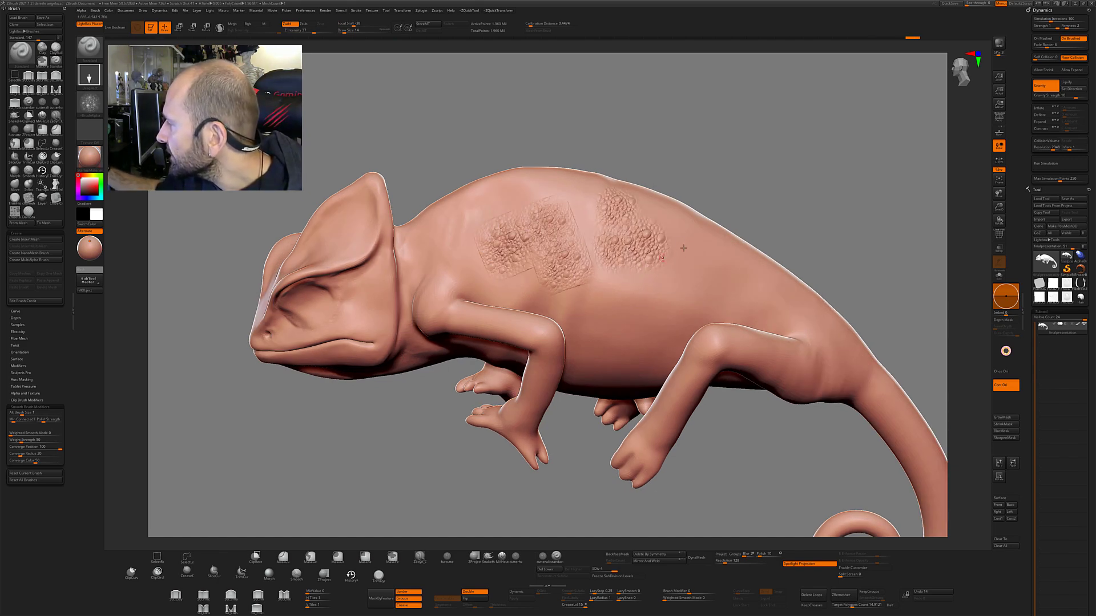
Step: Reframe the body and stamp two more scale patches further back toward the tail
{"action": "right_click_drag", "start_coordinate": [687, 283], "coordinate": [634, 252], "text": "ctrl"}
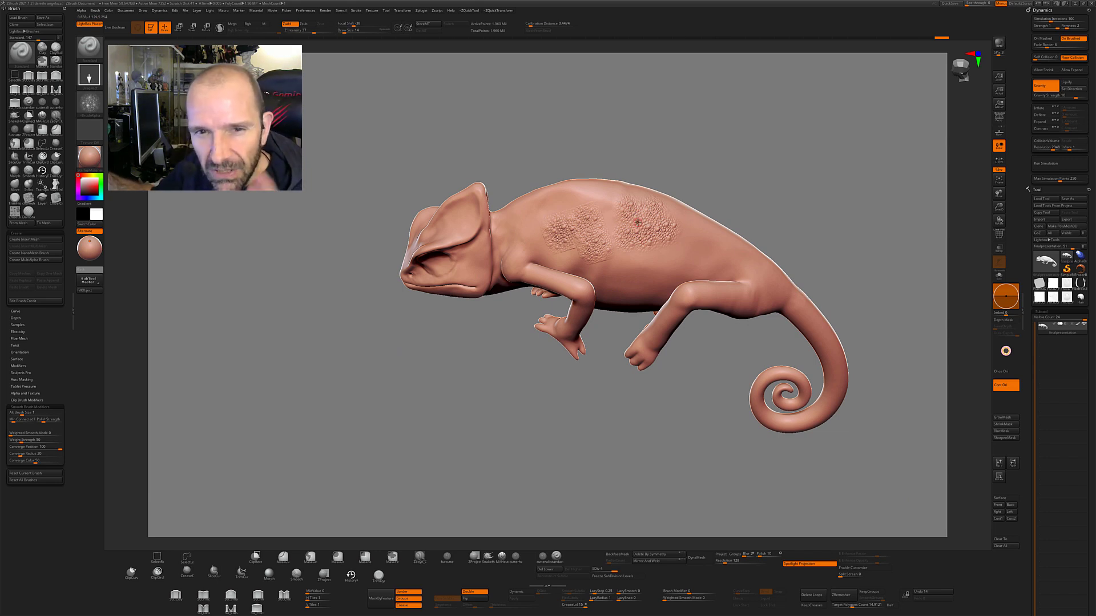
{"action": "right_click_drag", "start_coordinate": [760, 174], "coordinate": [726, 226]}
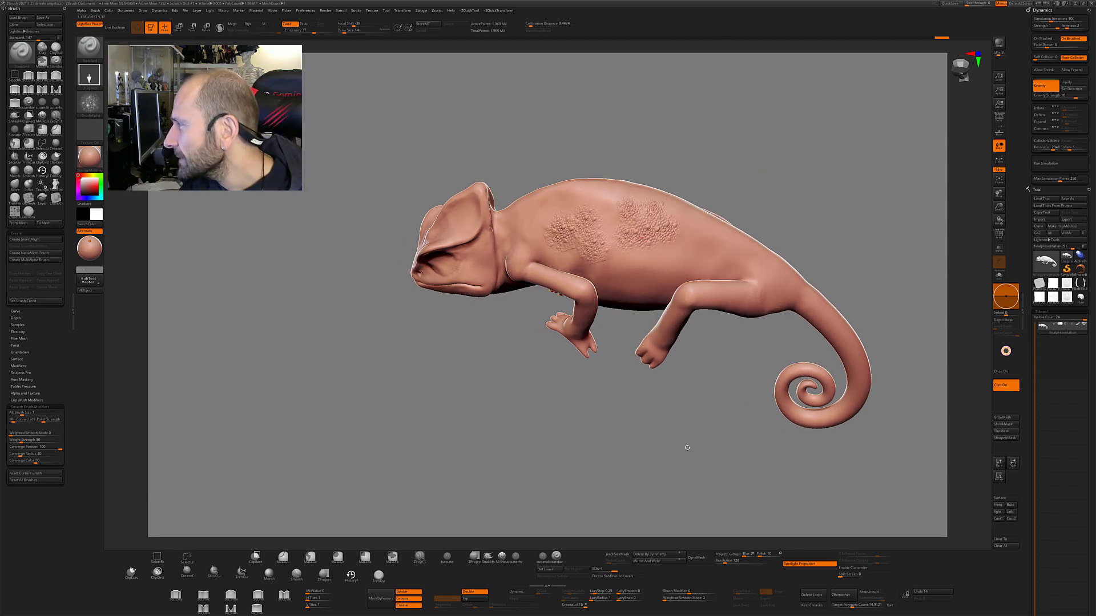
{"action": "mouse_move", "coordinate": [696, 455]}
{"action": "right_mouse_down", "text": "ctrl"}
{"action": "mouse_move", "coordinate": [655, 374]}
{"action": "mouse_move", "coordinate": [635, 485]}
{"action": "right_mouse_up", "text": "ctrl"}
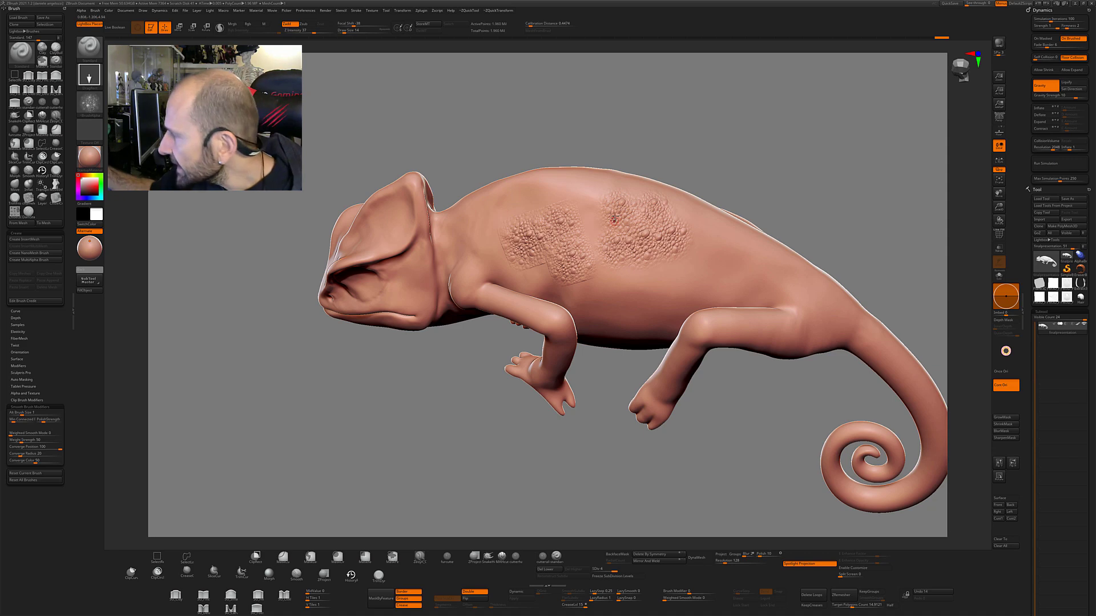
{"action": "left_click_drag", "start_coordinate": [603, 489], "coordinate": [594, 438]}
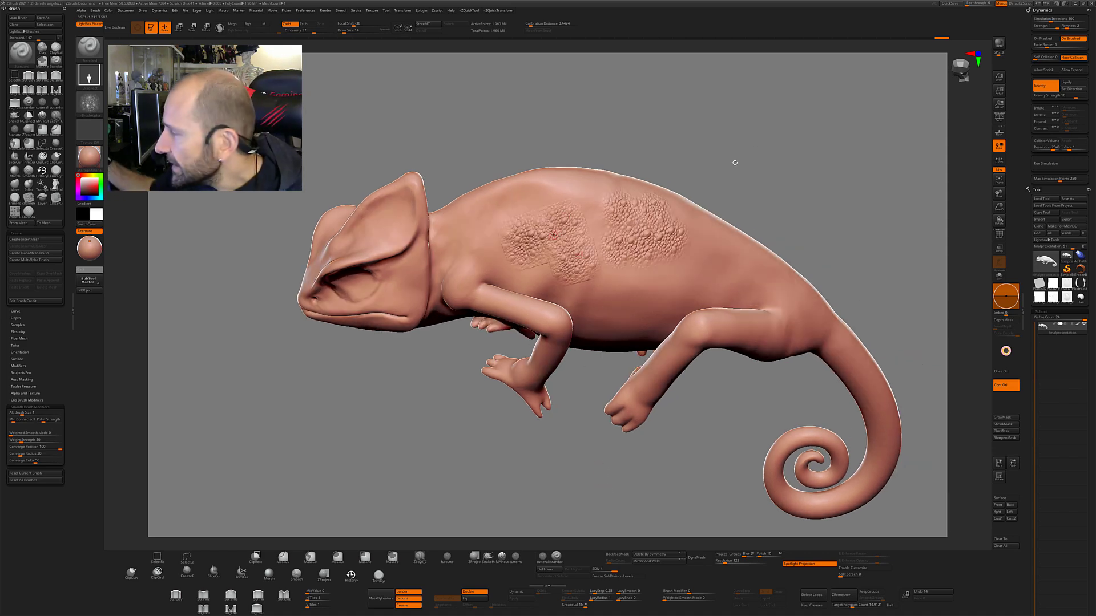
{"action": "left_click_drag", "start_coordinate": [760, 177], "coordinate": [483, 295], "text": "ctrl"}
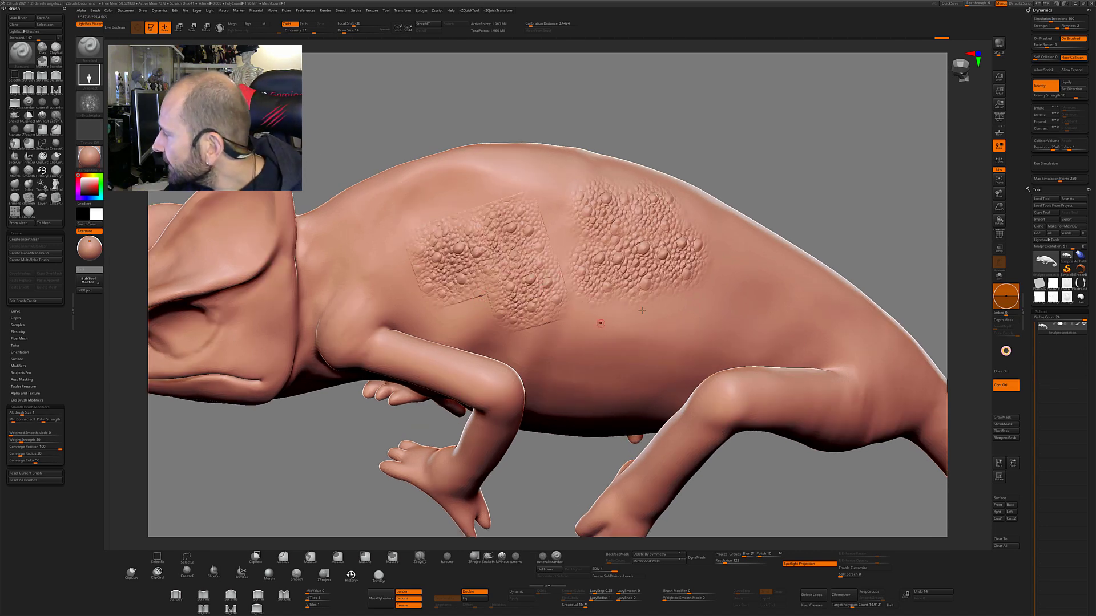
{"action": "left_click_drag", "start_coordinate": [750, 289], "coordinate": [713, 302]}
{"action": "mouse_move", "coordinate": [794, 302]}
{"action": "left_mouse_down"}
{"action": "mouse_move", "coordinate": [793, 343]}
{"action": "mouse_move", "coordinate": [768, 299]}
{"action": "left_mouse_up"}
{"action": "left_click_drag", "start_coordinate": [842, 215], "coordinate": [766, 291]}
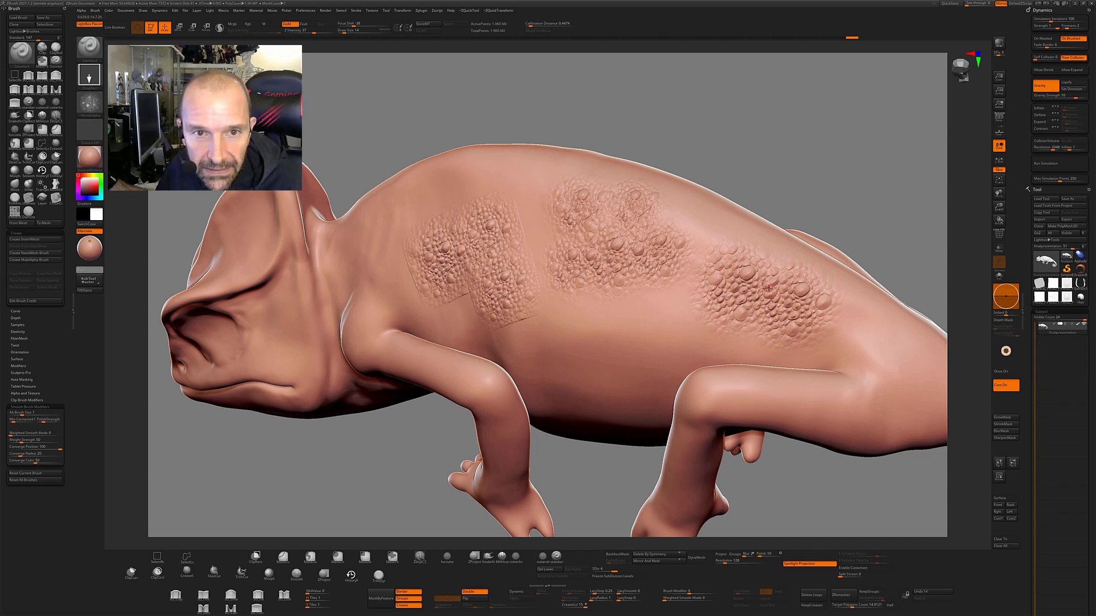
Step: Turn the chameleon slightly, then open the Tool library of meshes
{"action": "right_click_drag", "start_coordinate": [769, 288], "coordinate": [754, 295]}
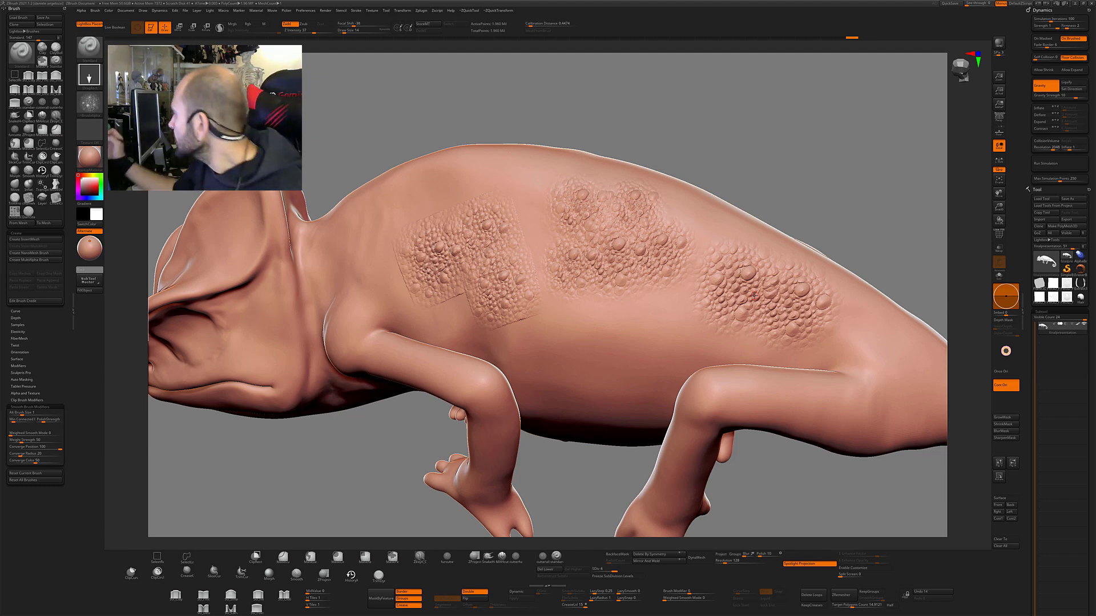
{"action": "left_click", "coordinate": [1046, 262]}
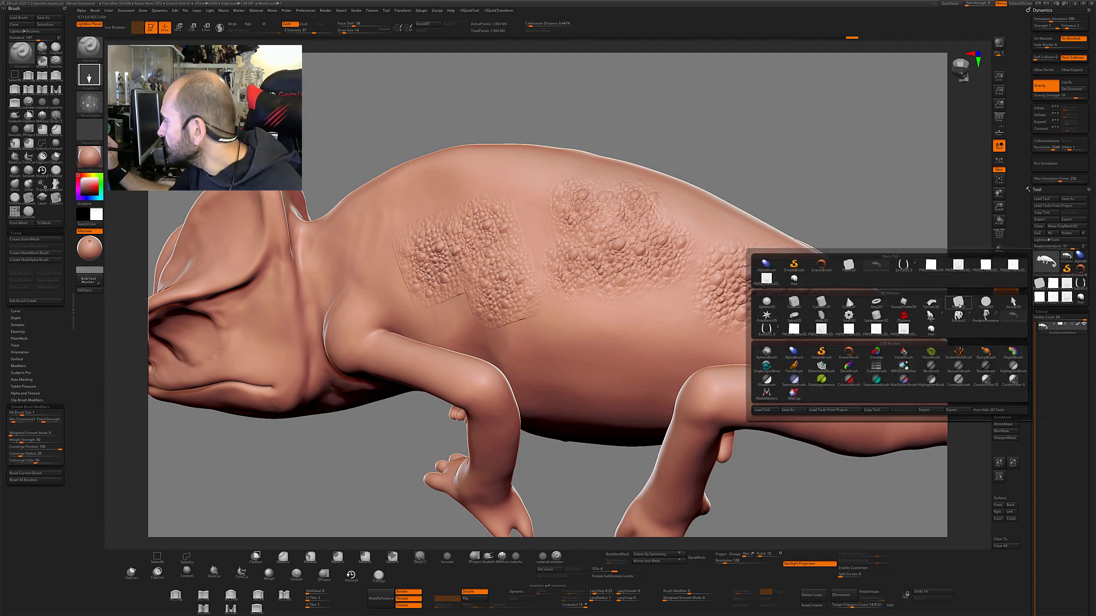
Step: Load a flat plane, frame it, and subdivide it twice to over a million points
{"action": "left_click", "coordinate": [985, 264]}
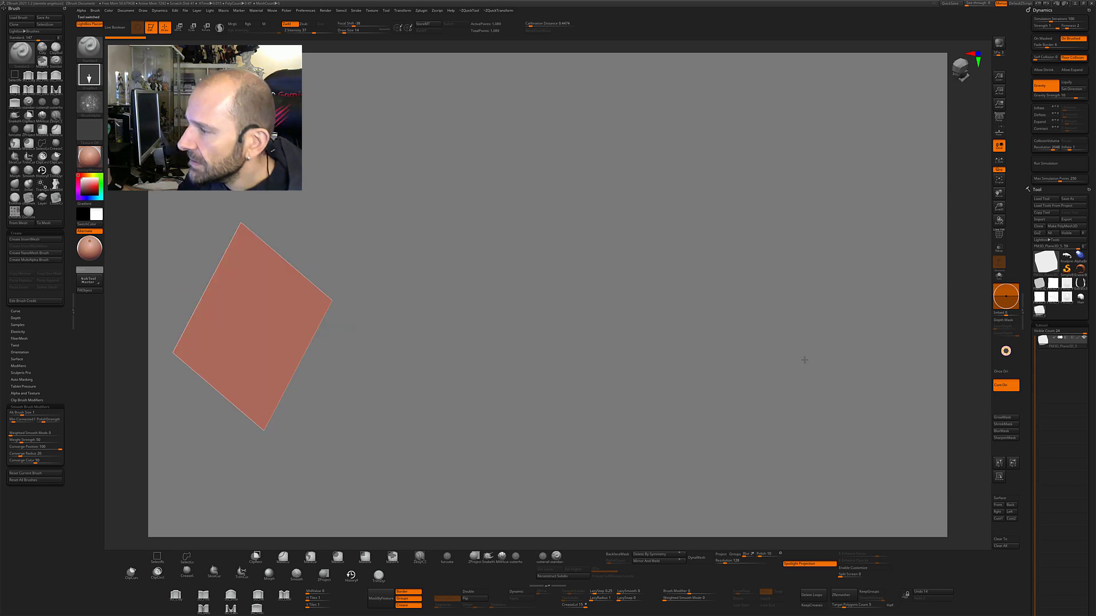
{"action": "left_click_drag", "start_coordinate": [772, 360], "coordinate": [748, 328]}
{"action": "key", "text": "f"}
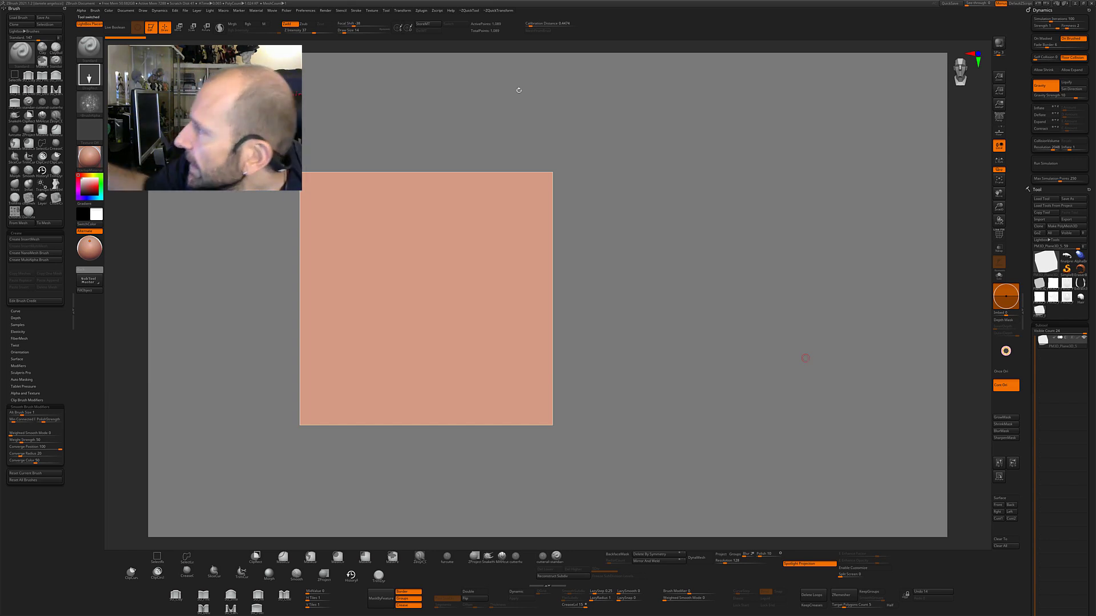
{"action": "key", "text": "ctrl"}
{"action": "key", "text": "ctrl+d"}
{"action": "key", "text": "ctrl+d"}
{"action": "key", "text": "ctrl+d"}
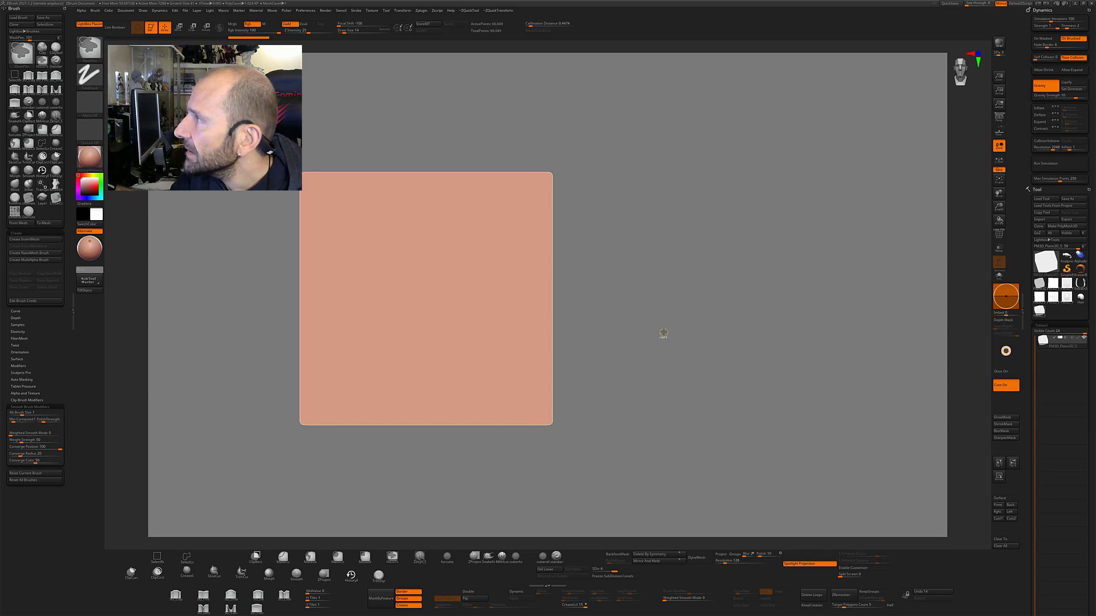
{"action": "key", "text": "ctrl+d"}
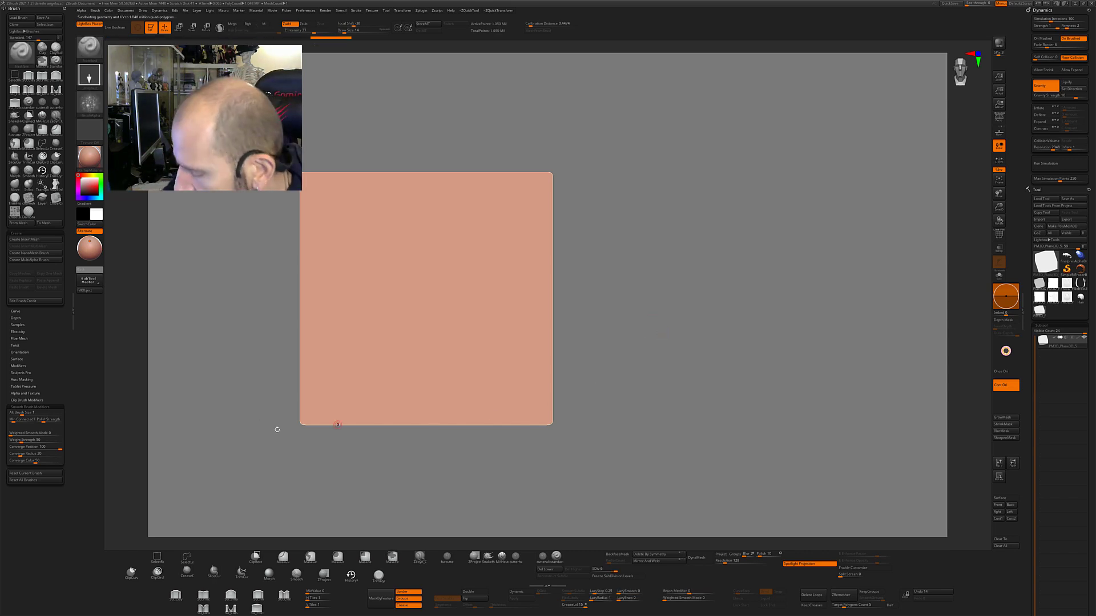
Step: Reset the brush, then set strength to 52 and Focal Shift to -70
{"action": "left_click", "coordinate": [25, 473]}
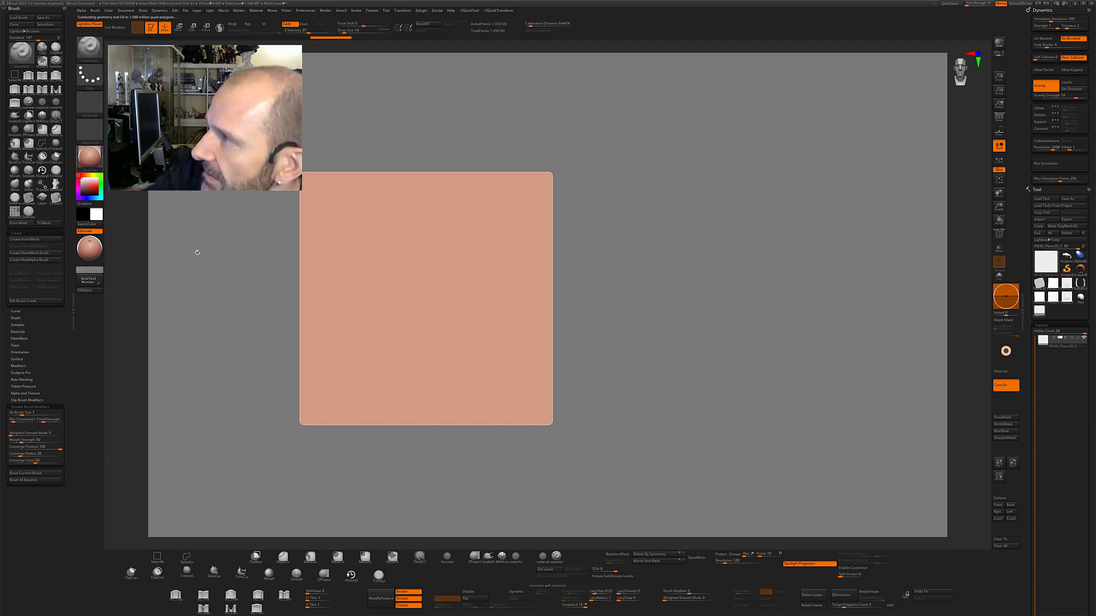
{"action": "left_click", "coordinate": [295, 29]}
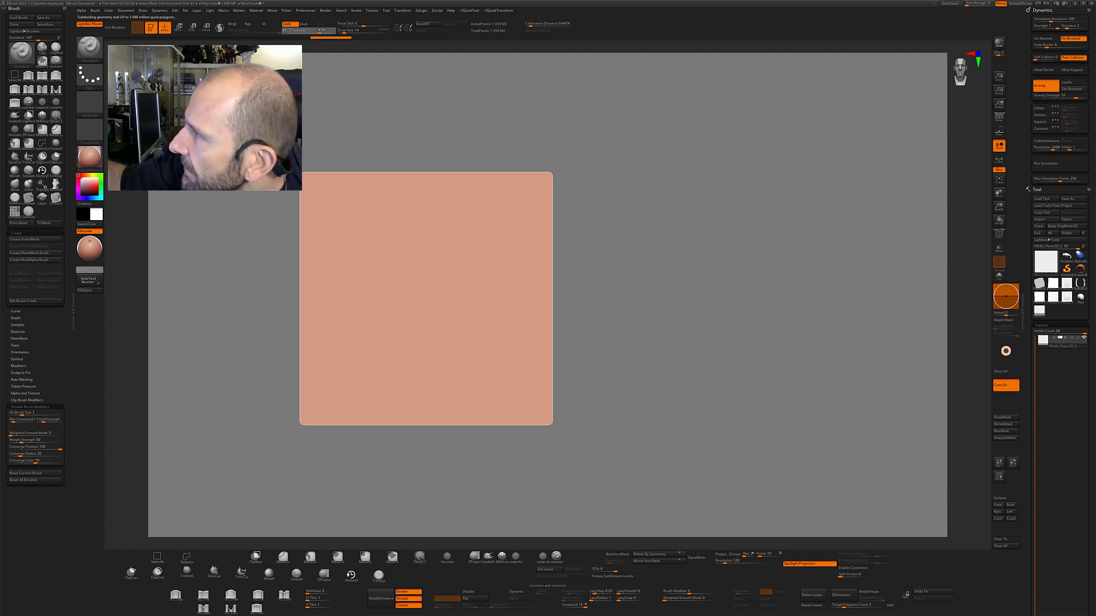
{"action": "type", "text": "52"}
{"action": "left_click", "coordinate": [348, 24]}
{"action": "type", "text": "-70"}
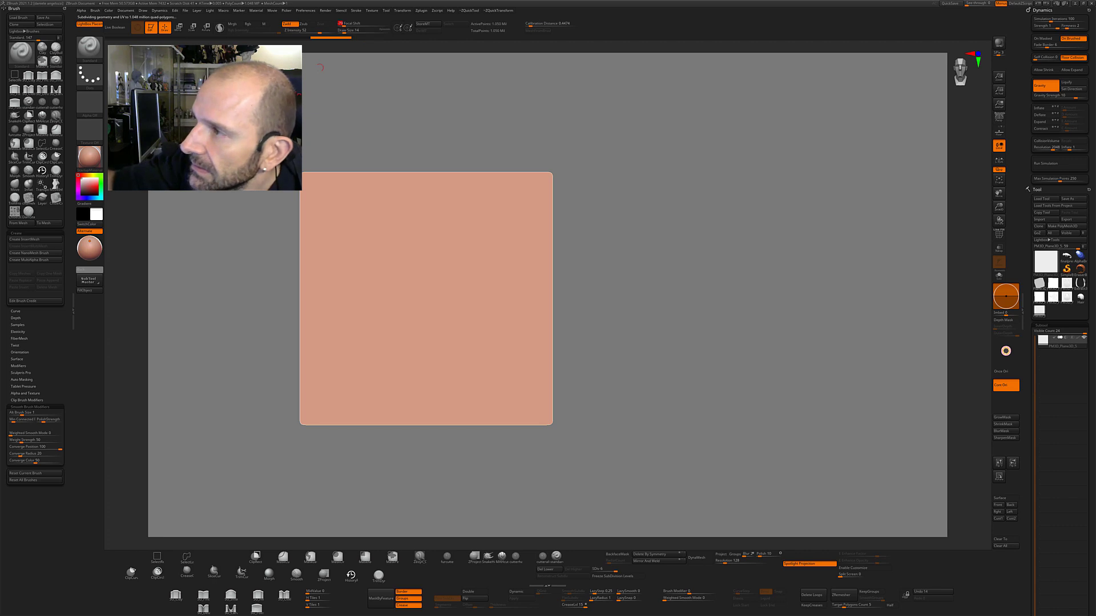
Step: Test a stacked-disk stroke, then a softer-falloff curved raised stroke, undoing each
{"action": "mouse_move", "coordinate": [761, 366]}
{"action": "left_mouse_down"}
{"action": "mouse_move", "coordinate": [824, 416]}
{"action": "mouse_move", "coordinate": [814, 409]}
{"action": "left_mouse_up"}
{"action": "left_click_drag", "start_coordinate": [697, 360], "coordinate": [504, 323], "text": "shift"}
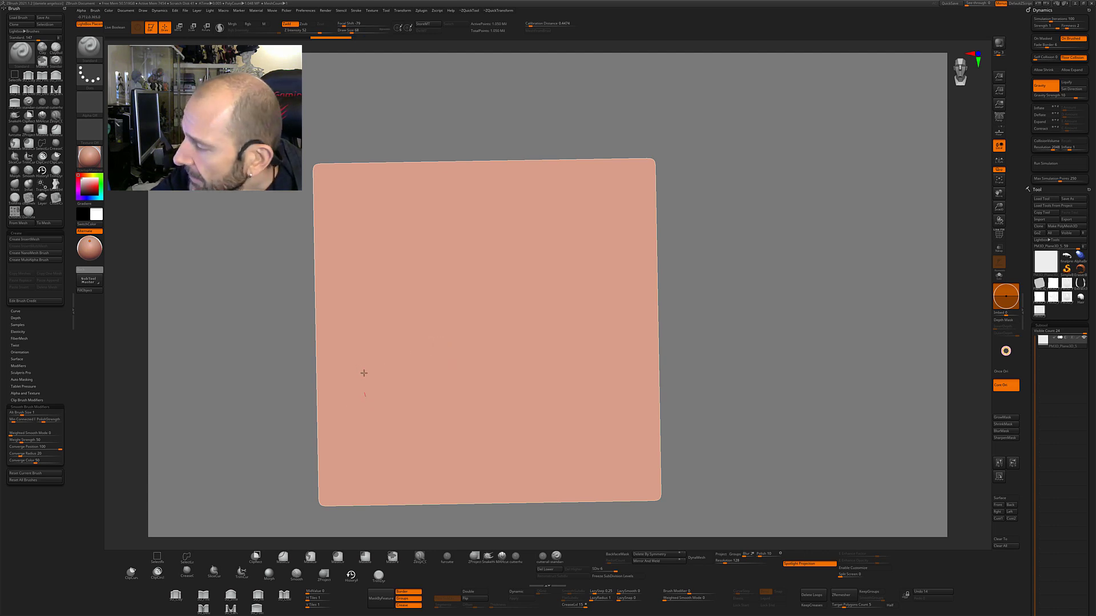
{"action": "mouse_move", "coordinate": [363, 397]}
{"action": "left_mouse_down"}
{"action": "mouse_move", "coordinate": [362, 325]}
{"action": "mouse_move", "coordinate": [387, 306]}
{"action": "left_mouse_up"}
{"action": "key", "text": "ctrl+z"}
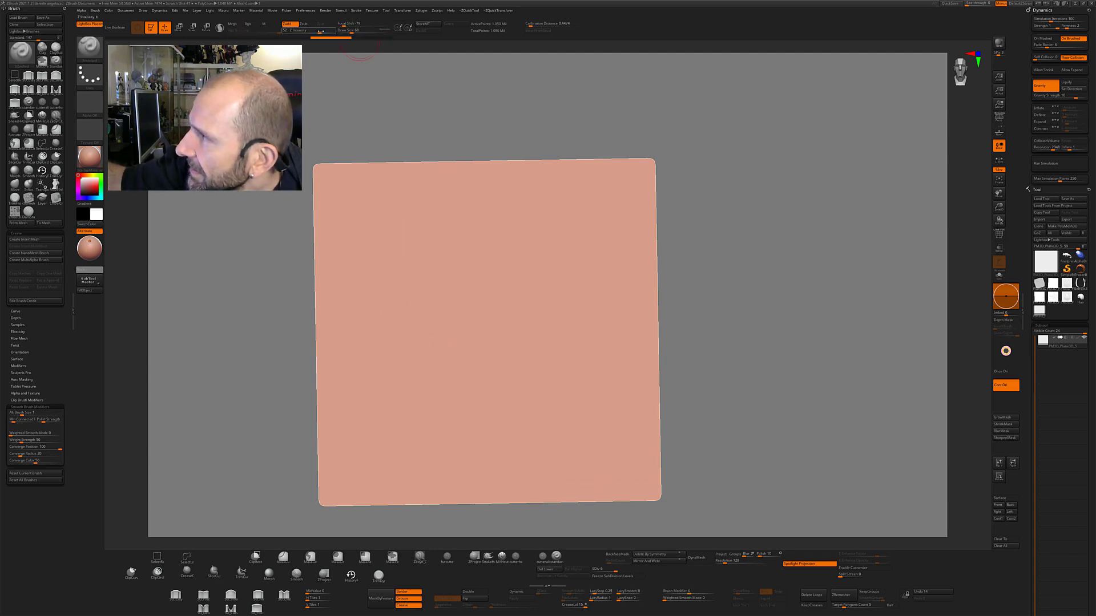
{"action": "left_click_drag", "start_coordinate": [347, 23], "coordinate": [361, 24]}
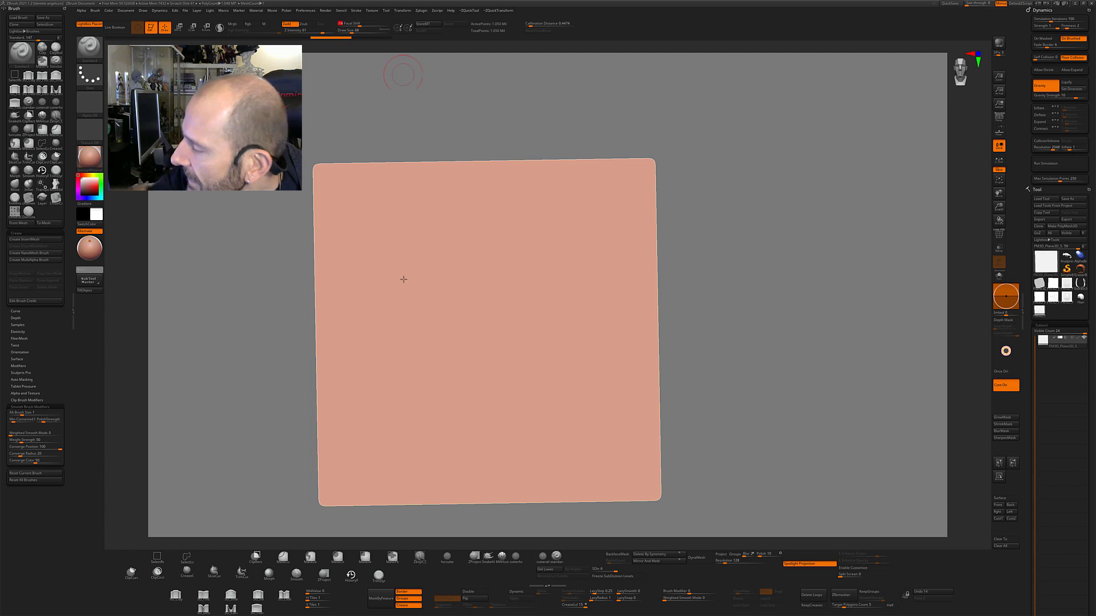
{"action": "mouse_move", "coordinate": [386, 390]}
{"action": "left_mouse_down"}
{"action": "mouse_move", "coordinate": [406, 311]}
{"action": "mouse_move", "coordinate": [543, 262]}
{"action": "mouse_move", "coordinate": [556, 239]}
{"action": "mouse_move", "coordinate": [548, 229]}
{"action": "left_mouse_up"}
{"action": "key", "text": "ctrl+z"}
Step: Sculpt two crossing ribbed tube strokes running up the plane
{"action": "mouse_move", "coordinate": [387, 428]}
{"action": "left_mouse_down"}
{"action": "mouse_move", "coordinate": [367, 379]}
{"action": "mouse_move", "coordinate": [384, 310]}
{"action": "mouse_move", "coordinate": [422, 280]}
{"action": "mouse_move", "coordinate": [543, 240]}
{"action": "mouse_move", "coordinate": [568, 209]}
{"action": "left_mouse_up"}
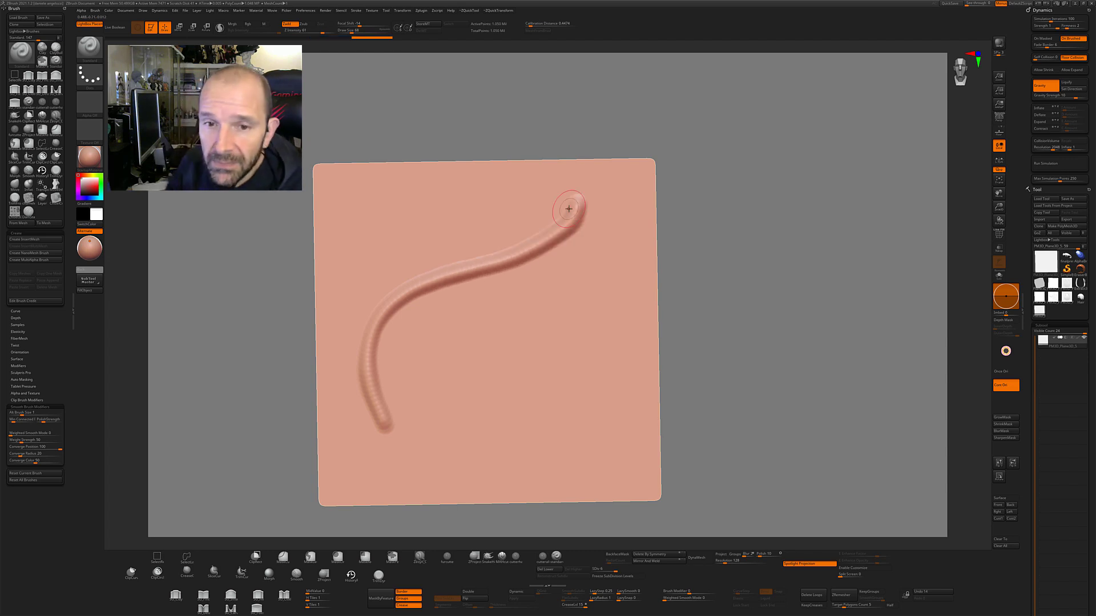
{"action": "left_click", "coordinate": [87, 57]}
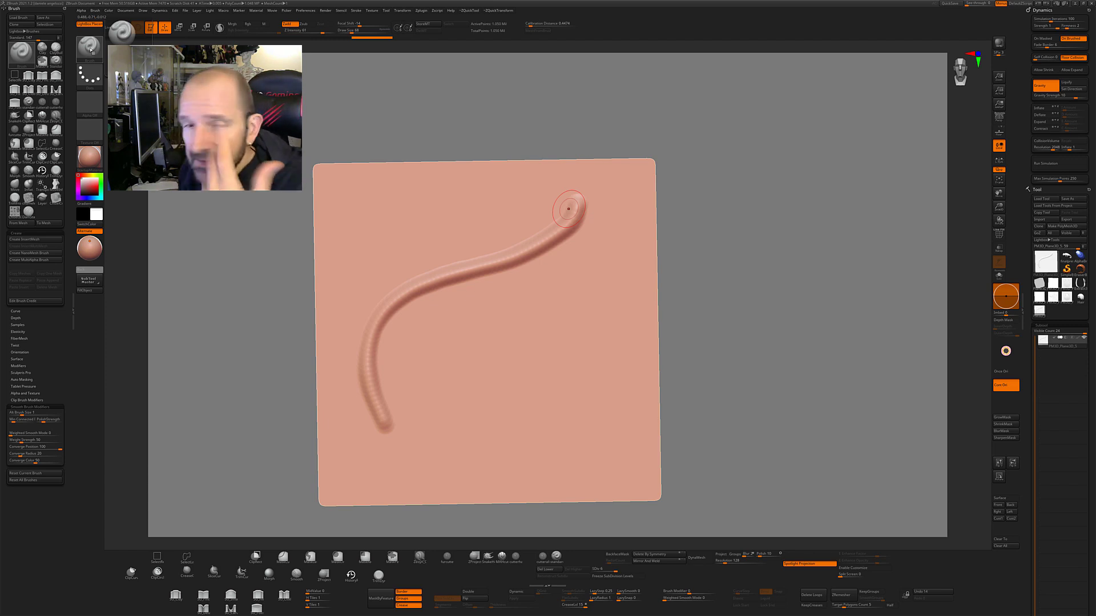
{"action": "left_click_drag", "start_coordinate": [568, 209], "coordinate": [578, 198]}
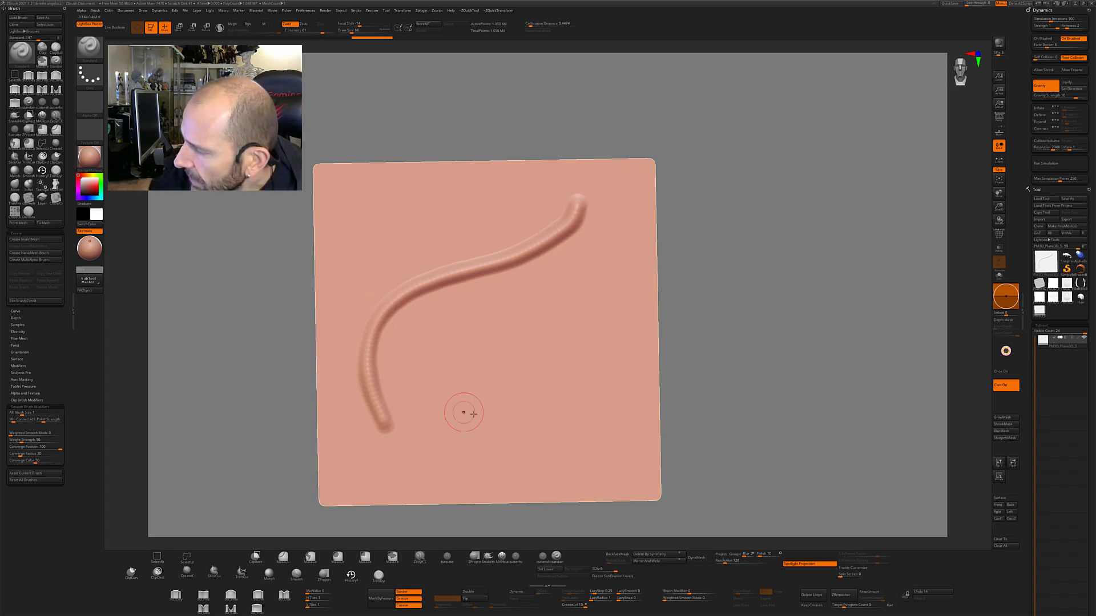
{"action": "left_click_drag", "start_coordinate": [480, 408], "coordinate": [427, 312]}
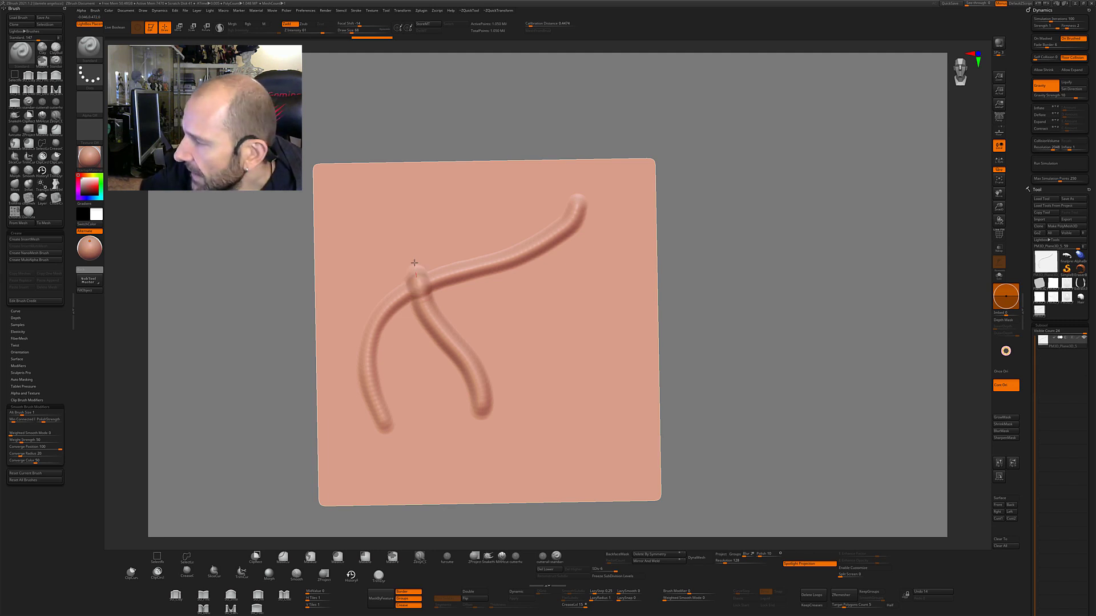
{"action": "left_click_drag", "start_coordinate": [414, 263], "coordinate": [425, 227]}
Step: Add a looping tube and a lumpy double blob, then undo everything back to flat
{"action": "left_click_drag", "start_coordinate": [661, 194], "coordinate": [650, 203]}
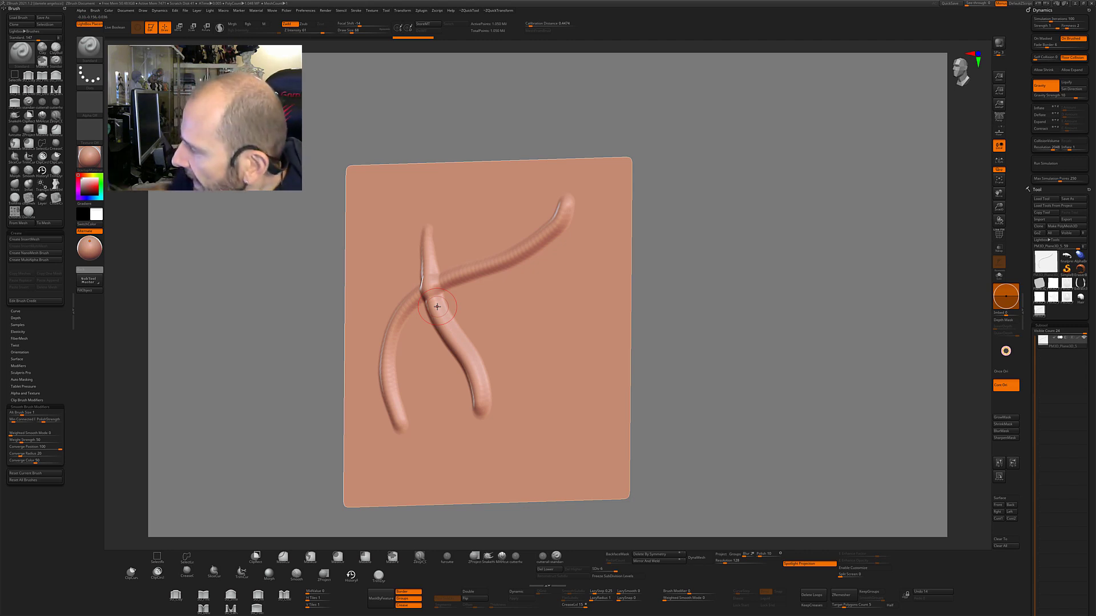
{"action": "left_click_drag", "start_coordinate": [667, 334], "coordinate": [662, 337], "text": "shift"}
{"action": "left_click_drag", "start_coordinate": [484, 299], "coordinate": [482, 248]}
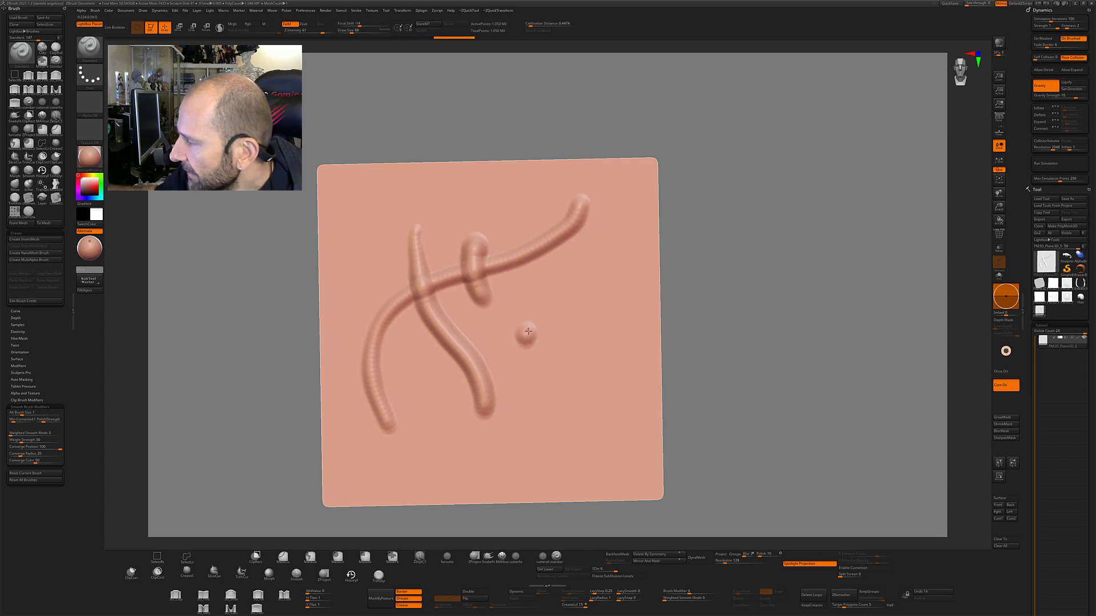
{"action": "left_click_drag", "start_coordinate": [528, 331], "coordinate": [542, 335]}
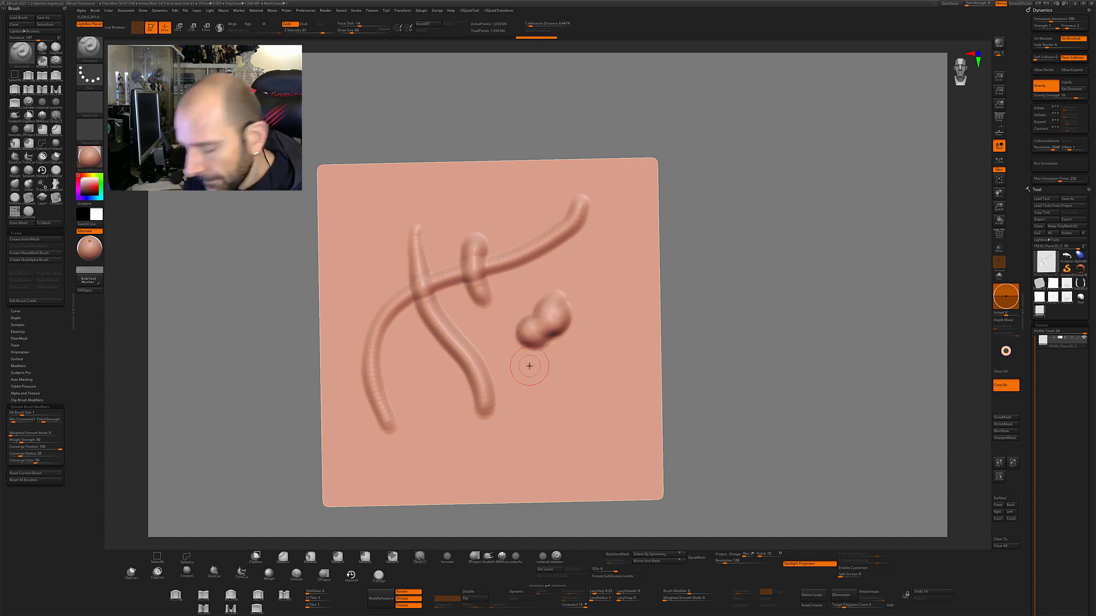
{"action": "key", "text": "ctrl+z"}
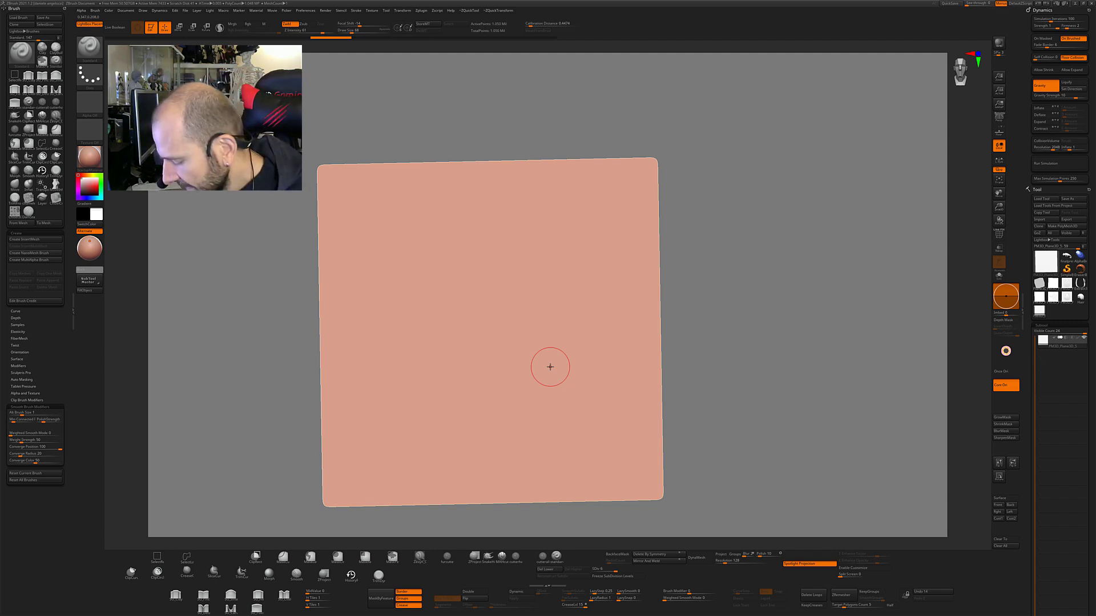
Step: Pick the Layer brush from the brush palette with the B, L, Y shortcut
{"action": "key", "text": "b"}
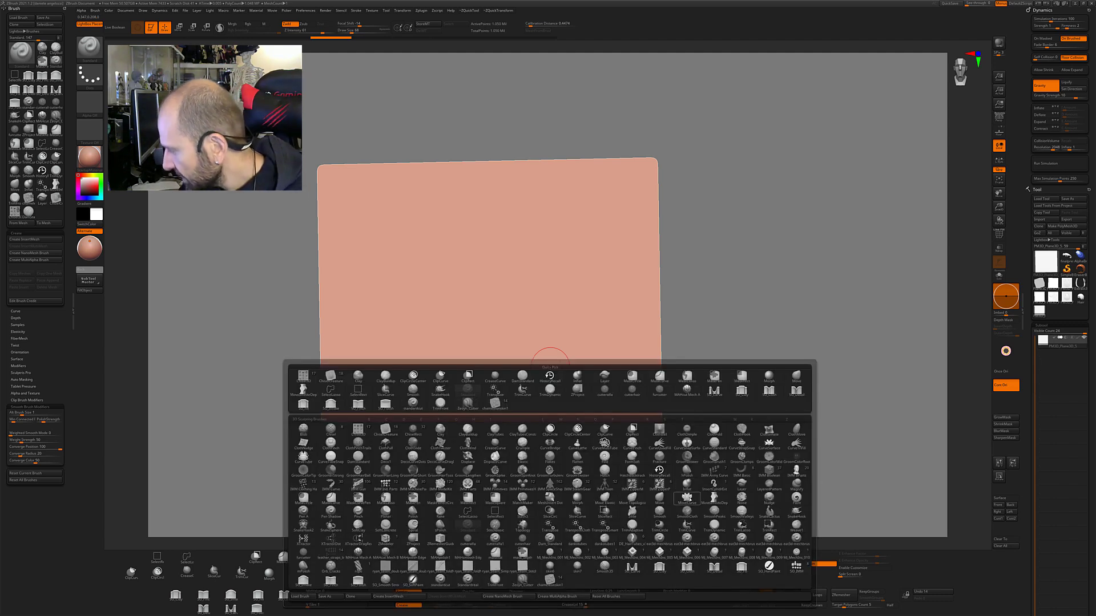
{"action": "key", "text": "l"}
{"action": "key", "text": "y"}
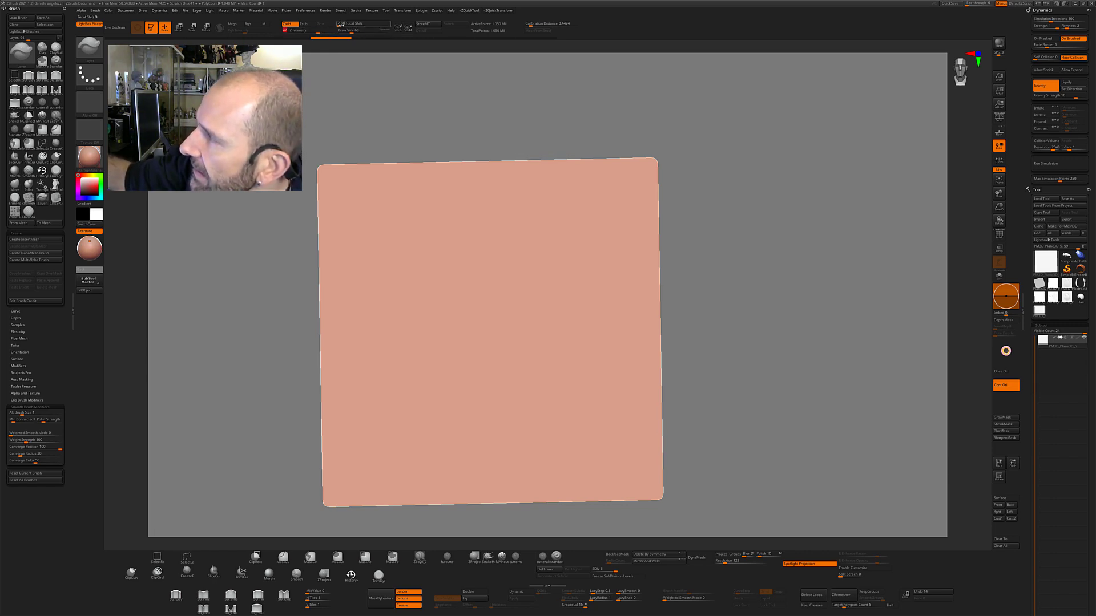
Step: Tilt the plane back in view and set the stroke type to DragDot
{"action": "mouse_move", "coordinate": [753, 220]}
{"action": "left_mouse_down", "text": "shift"}
{"action": "mouse_move", "coordinate": [768, 249]}
{"action": "mouse_move", "coordinate": [827, 214]}
{"action": "left_mouse_up", "text": "shift"}
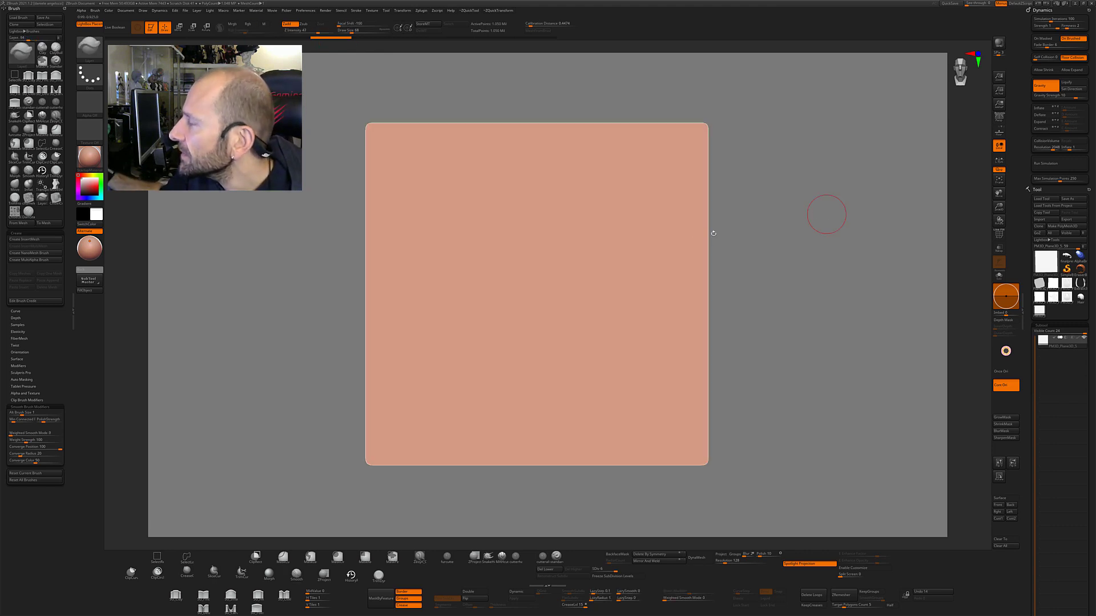
{"action": "left_click_drag", "start_coordinate": [748, 235], "coordinate": [594, 237]}
{"action": "left_click", "coordinate": [95, 83]}
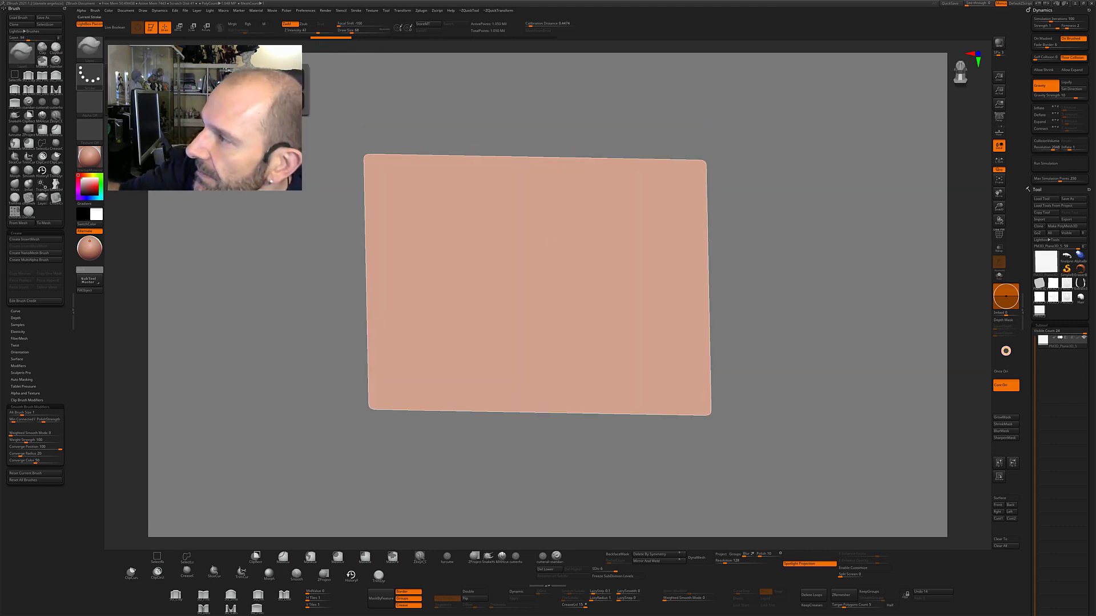
{"action": "left_click", "coordinate": [136, 86]}
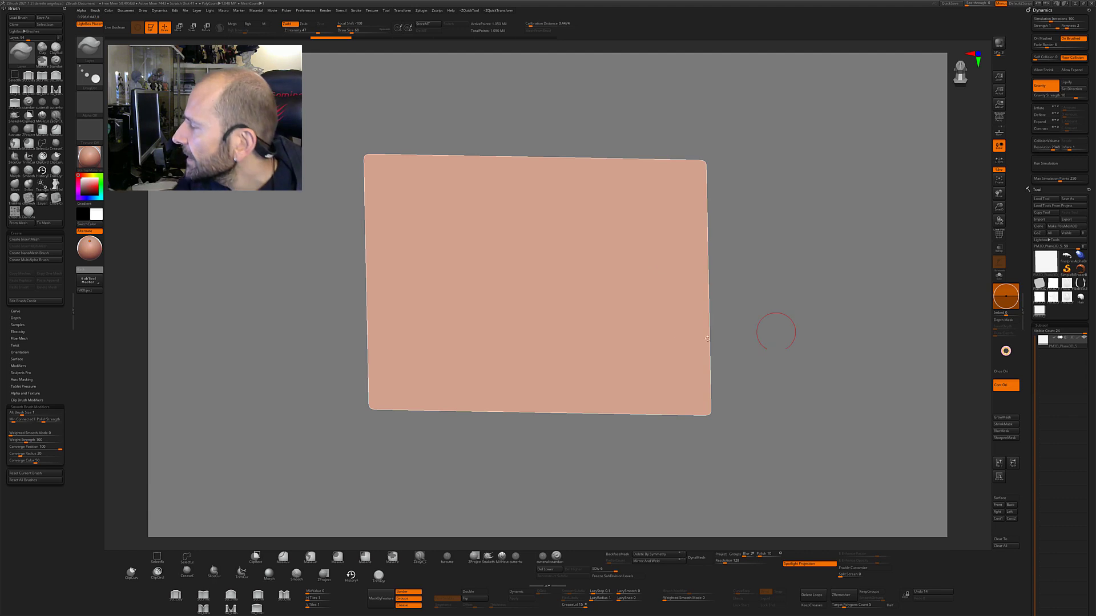
Step: Stamp a raised Layer disc at the plane's upper-left, then undo it and retilt the view
{"action": "left_click_drag", "start_coordinate": [776, 332], "coordinate": [729, 255]}
{"action": "left_click_drag", "start_coordinate": [431, 207], "coordinate": [446, 217]}
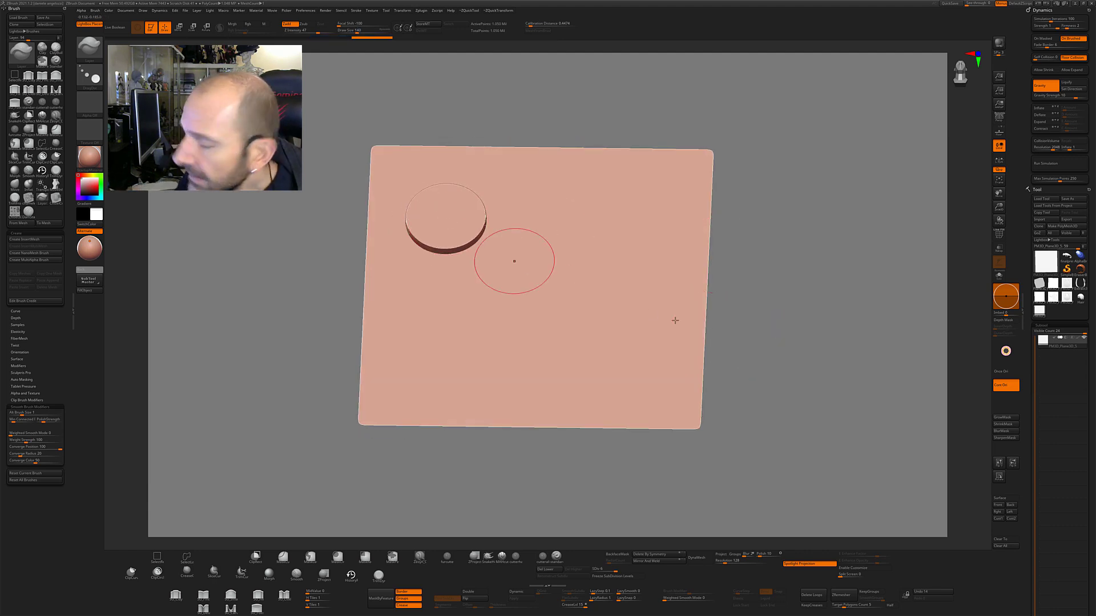
{"action": "left_click_drag", "start_coordinate": [768, 359], "coordinate": [685, 319]}
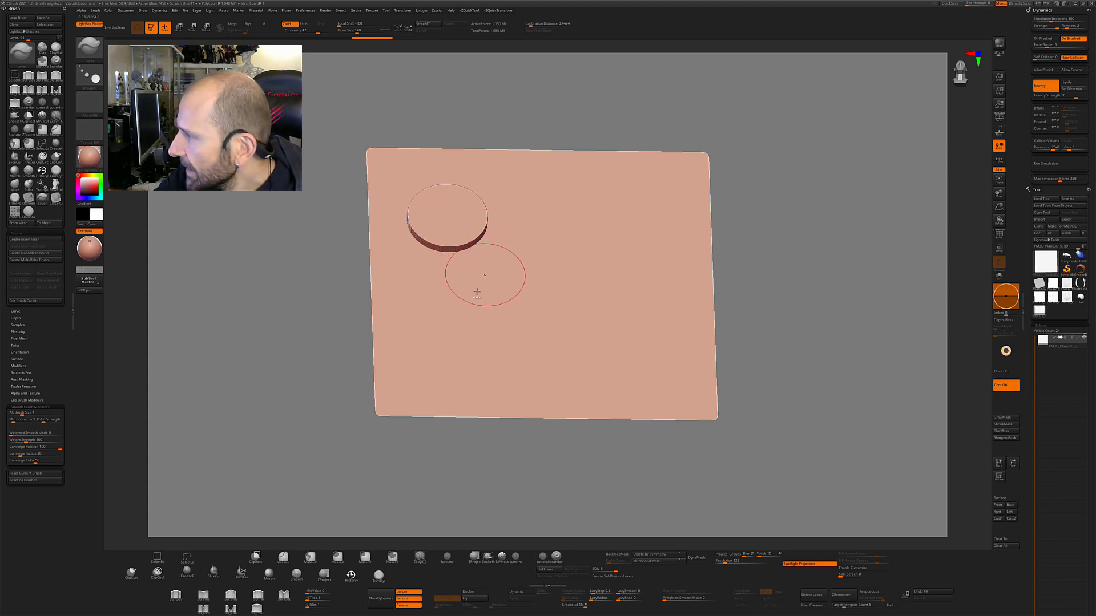
{"action": "key", "text": "ctrl+z"}
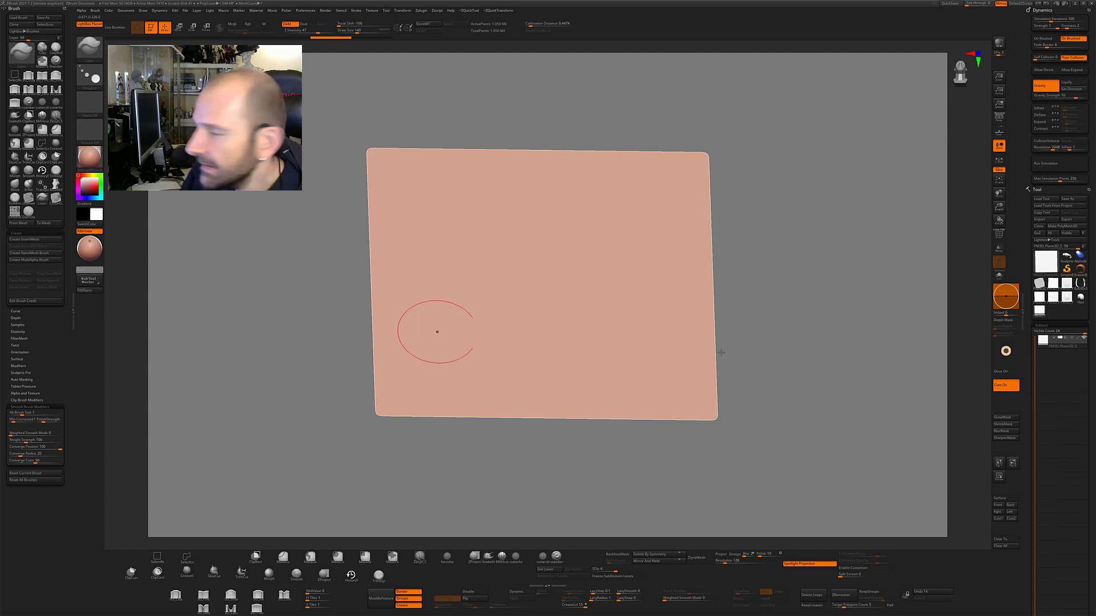
{"action": "left_click_drag", "start_coordinate": [721, 352], "coordinate": [736, 319]}
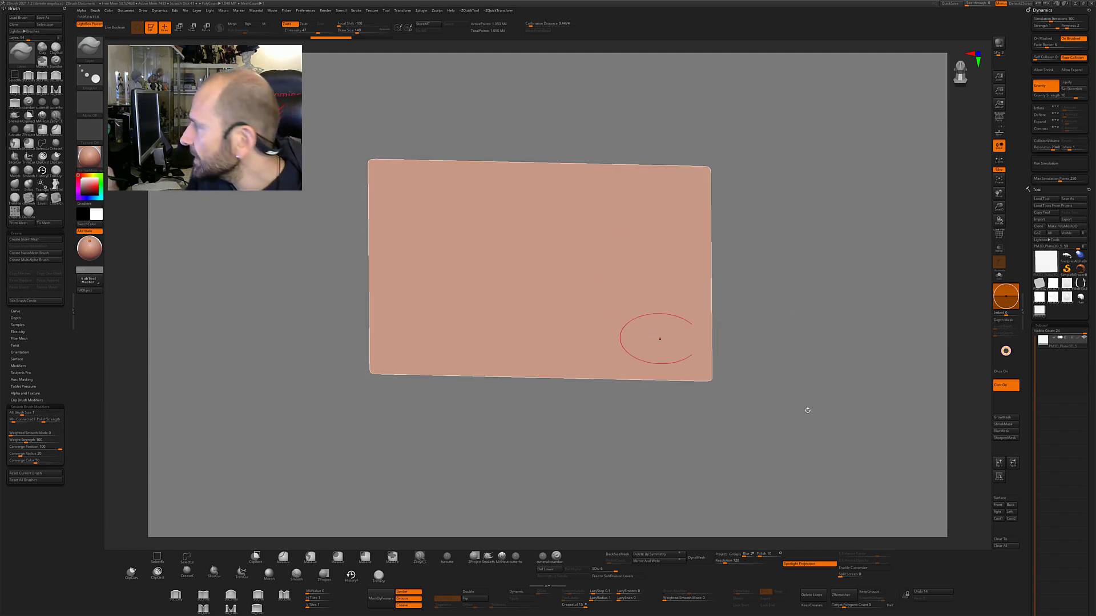
{"action": "left_click_drag", "start_coordinate": [807, 410], "coordinate": [799, 394]}
Step: Stamp overlapping raised discs near the plane's top-left and toward its centre
{"action": "left_click", "coordinate": [428, 201]}
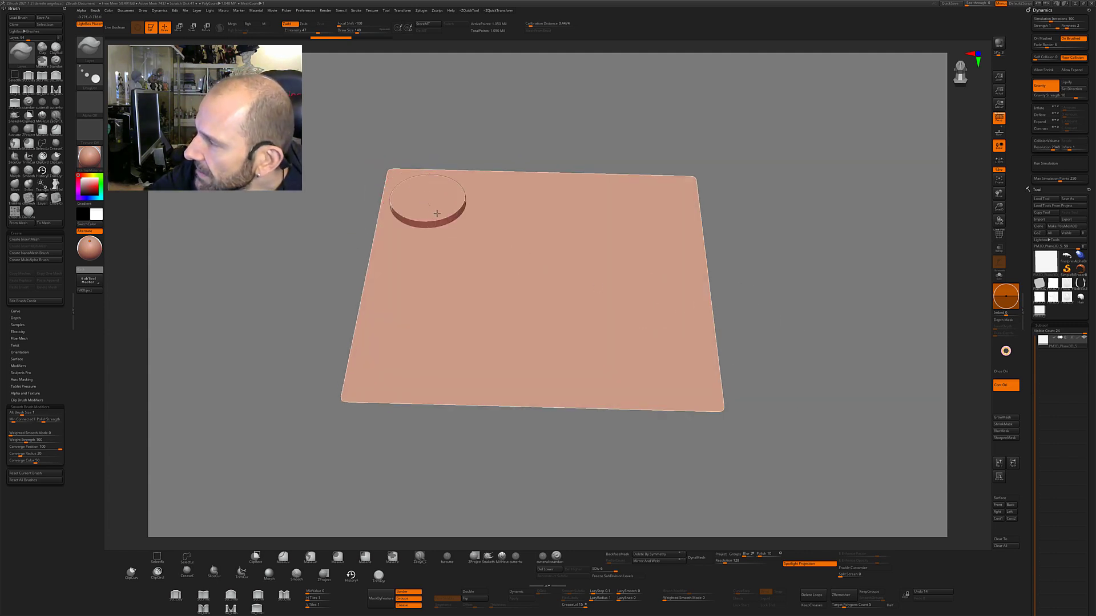
{"action": "left_click_drag", "start_coordinate": [436, 213], "coordinate": [464, 242]}
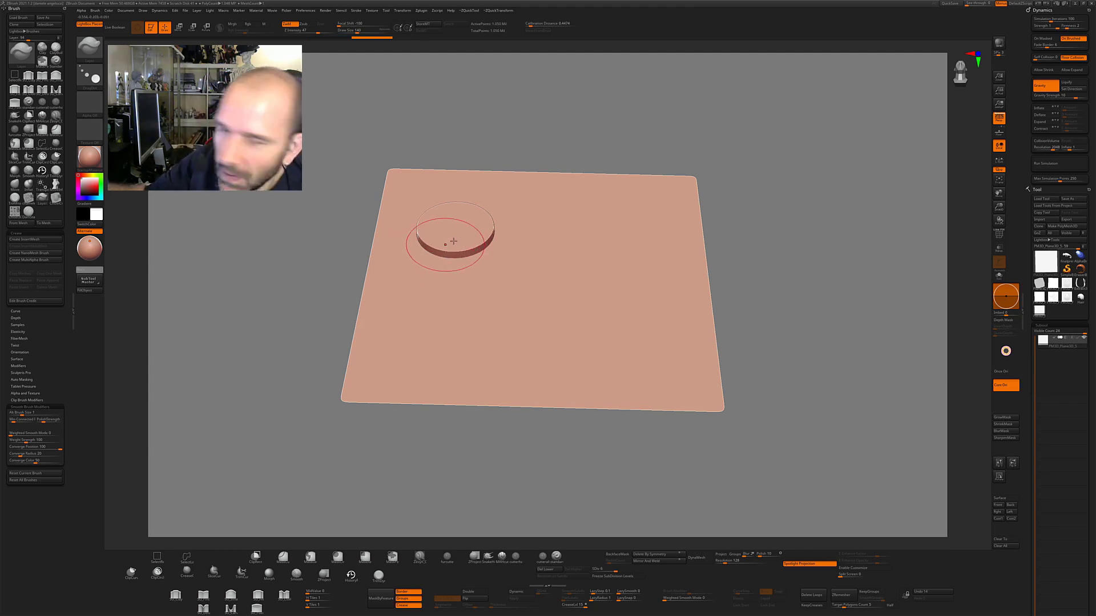
{"action": "left_click_drag", "start_coordinate": [605, 314], "coordinate": [540, 275]}
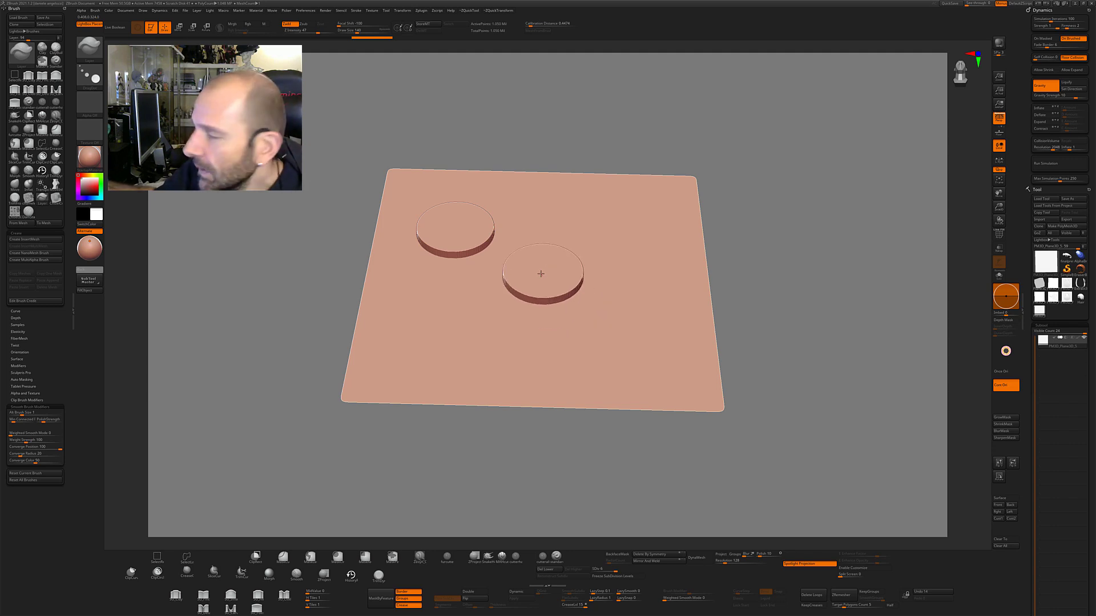
{"action": "left_click_drag", "start_coordinate": [539, 274], "coordinate": [496, 253]}
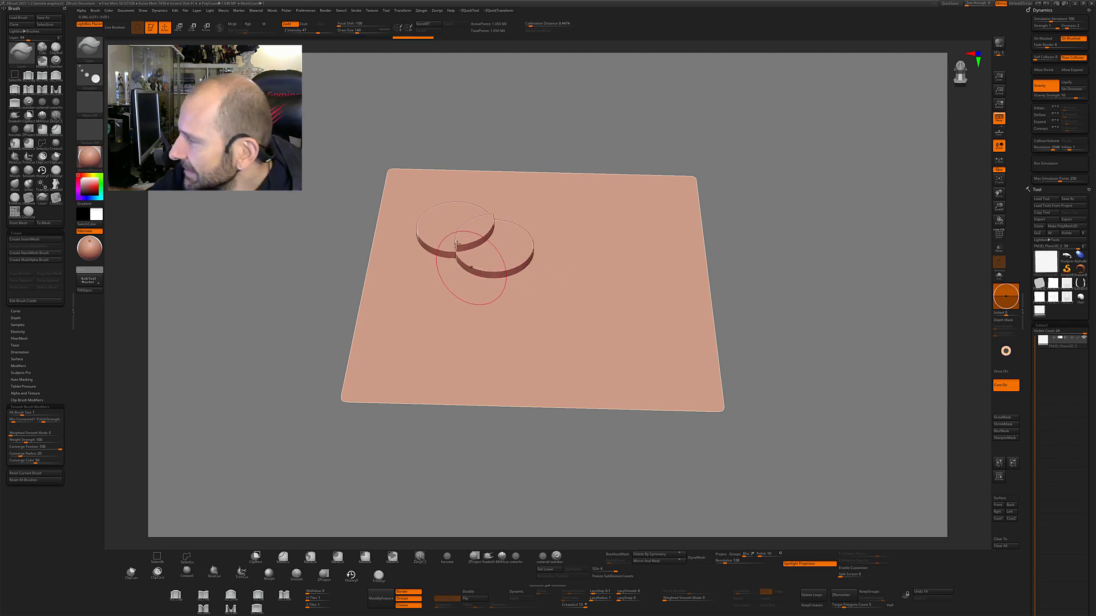
Step: Inspect the discs edge-on, add another overlapping disc, then undo the stamped discs
{"action": "left_click_drag", "start_coordinate": [489, 457], "coordinate": [451, 238]}
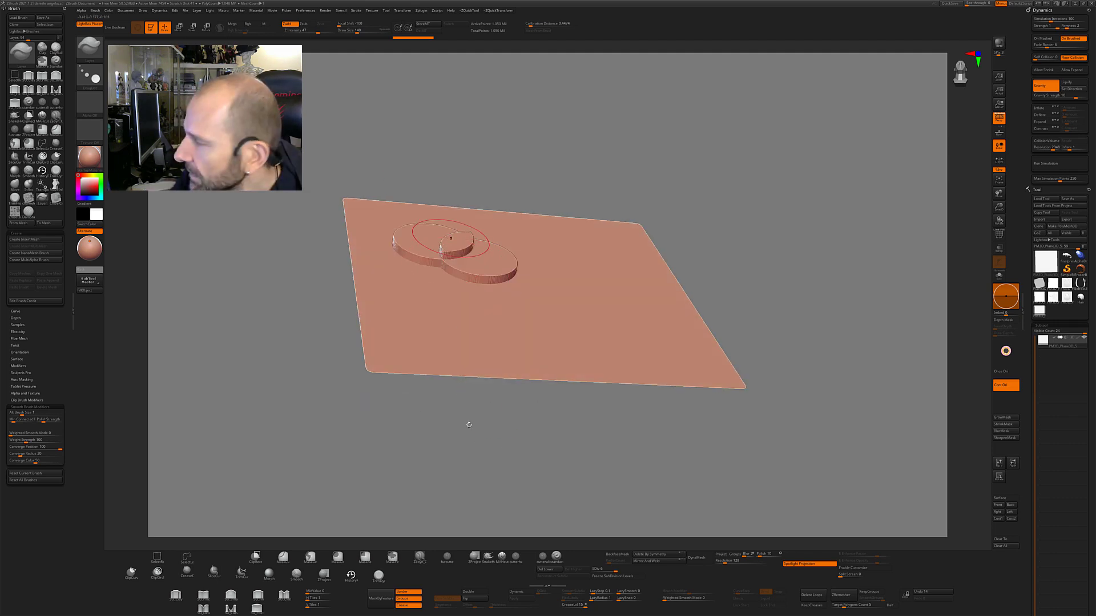
{"action": "mouse_move", "coordinate": [469, 424]}
{"action": "left_mouse_down"}
{"action": "mouse_move", "coordinate": [489, 447]}
{"action": "mouse_move", "coordinate": [476, 376]}
{"action": "left_mouse_up"}
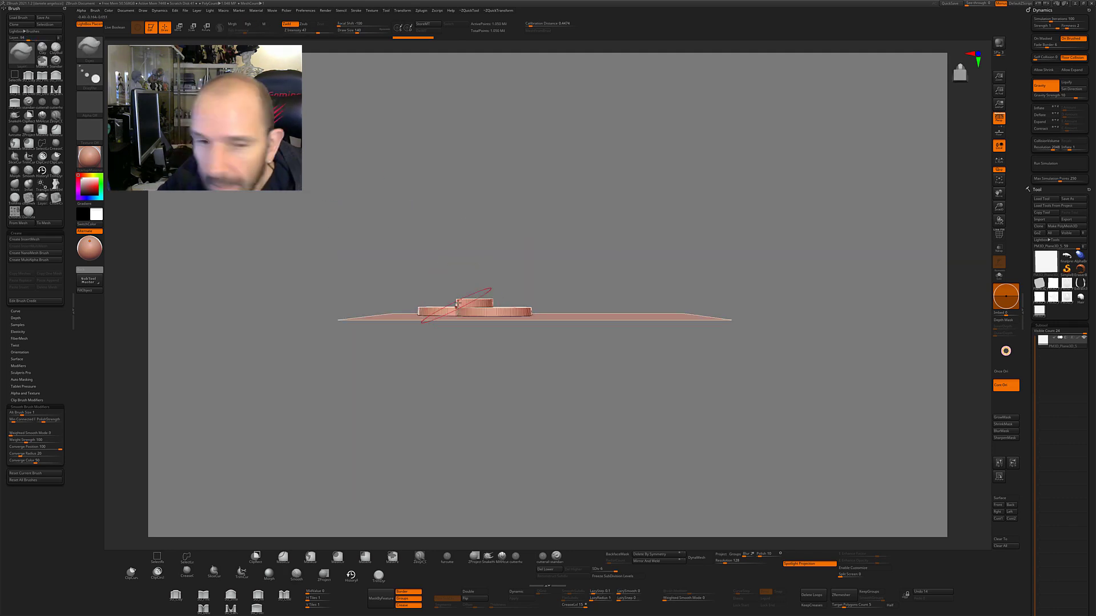
{"action": "mouse_move", "coordinate": [456, 305]}
{"action": "left_mouse_down"}
{"action": "mouse_move", "coordinate": [479, 440]}
{"action": "mouse_move", "coordinate": [420, 297]}
{"action": "left_mouse_up"}
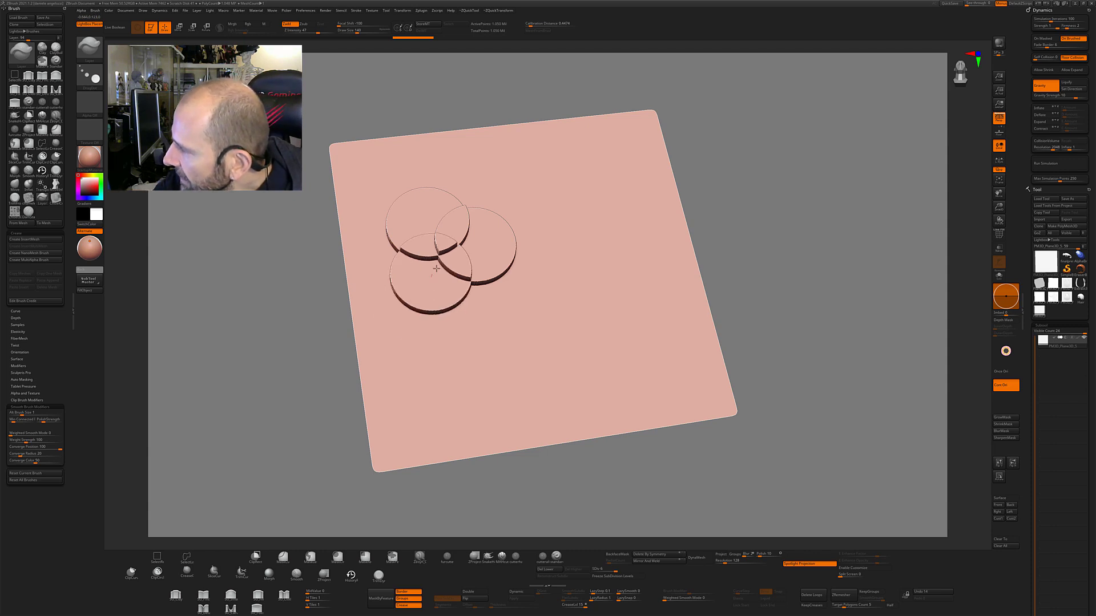
{"action": "left_click_drag", "start_coordinate": [470, 399], "coordinate": [483, 447]}
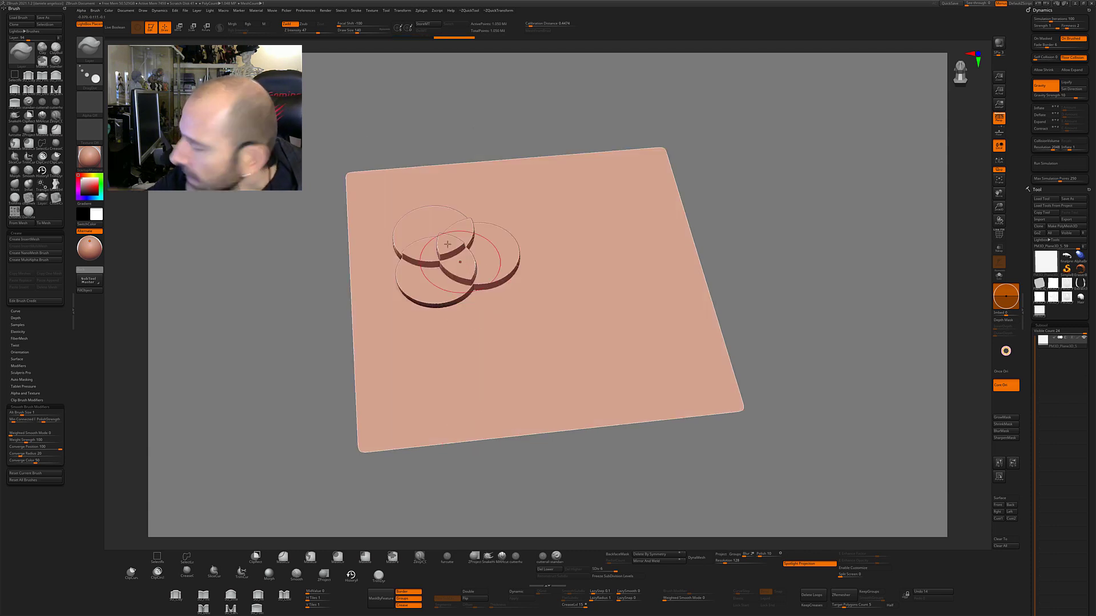
{"action": "left_click_drag", "start_coordinate": [480, 317], "coordinate": [464, 286]}
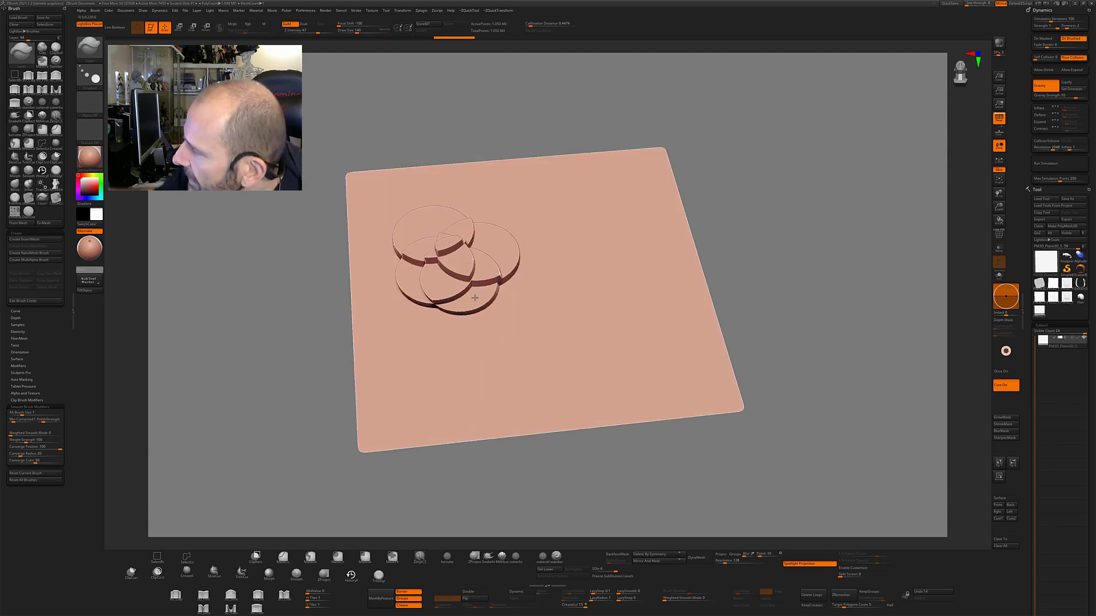
{"action": "key", "text": "ctrl+z"}
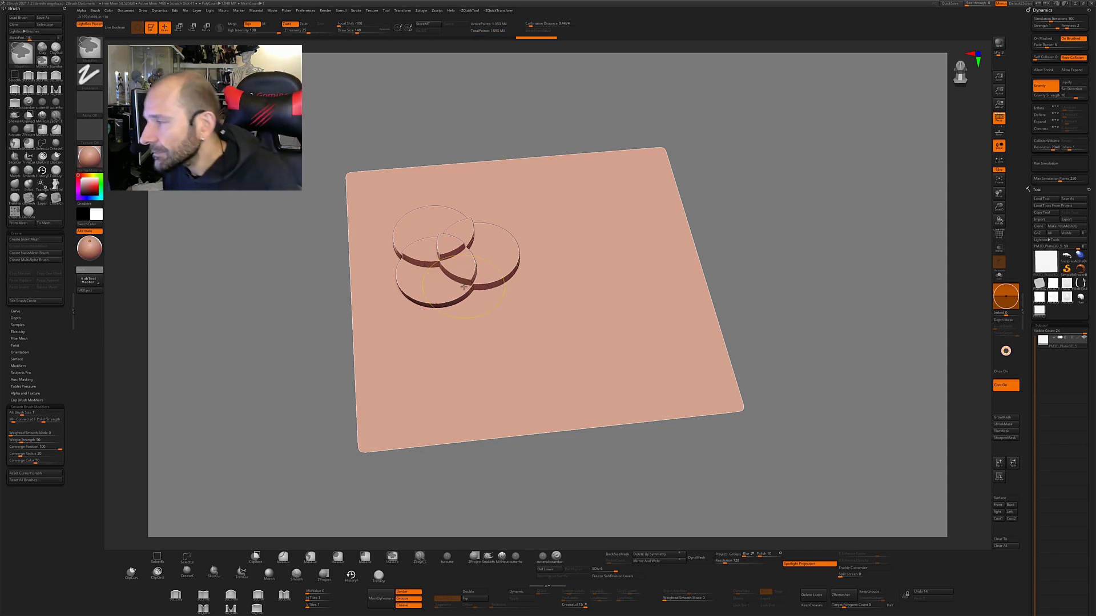
{"action": "key", "text": "ctrl+z"}
{"action": "key", "text": "ctrl+z"}
{"action": "key", "text": "ctrl+z"}
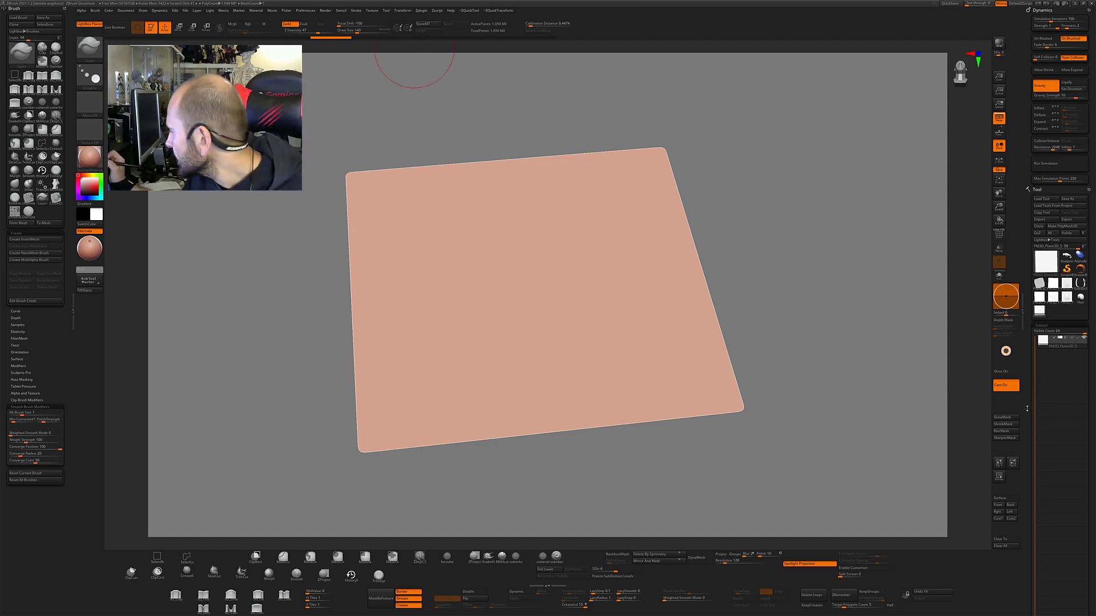
Step: Scroll the Tool palette to Morph Target and store the flat plane with StoreMT
{"action": "scroll", "coordinate": [1027, 409], "scroll_direction": "down", "scroll_amount": 5}
{"action": "scroll", "coordinate": [1027, 409], "scroll_direction": "down", "scroll_amount": 5}
{"action": "scroll", "coordinate": [1026, 408], "scroll_direction": "down", "scroll_amount": 5}
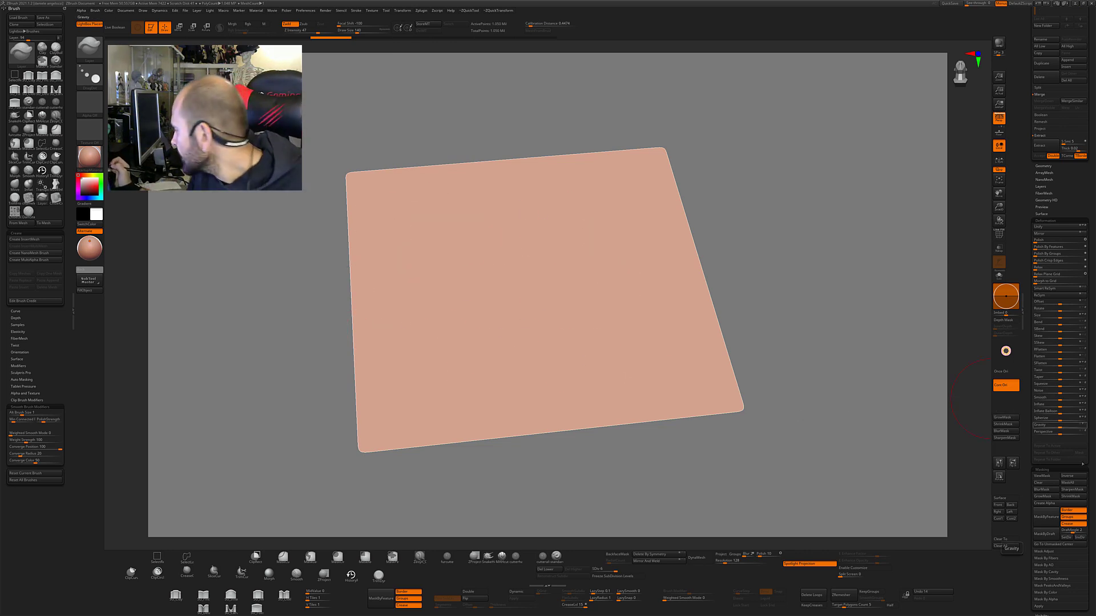
{"action": "scroll", "coordinate": [1061, 388], "scroll_direction": "down", "scroll_amount": 3}
{"action": "scroll", "coordinate": [1065, 385], "scroll_direction": "down", "scroll_amount": 3}
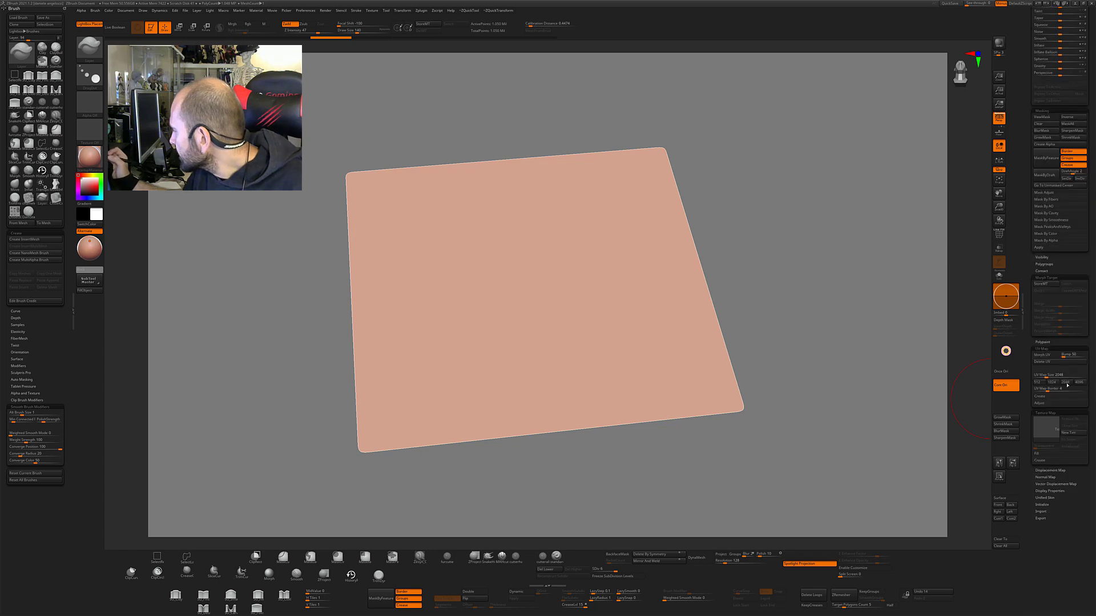
{"action": "left_click", "coordinate": [1040, 284]}
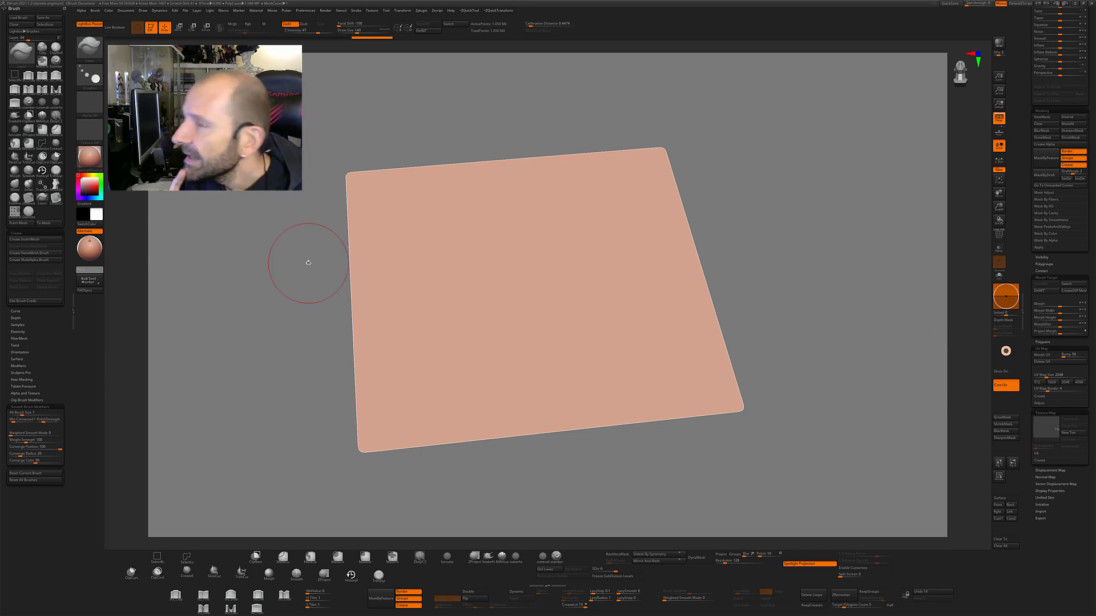
Step: Rotate and tilt the view so a second blank plane sits beside the original one
{"action": "mouse_move", "coordinate": [308, 263]}
{"action": "left_mouse_down", "text": "shift"}
{"action": "mouse_move", "coordinate": [664, 418]}
{"action": "mouse_move", "coordinate": [767, 427]}
{"action": "mouse_move", "coordinate": [690, 416]}
{"action": "mouse_move", "coordinate": [609, 326]}
{"action": "mouse_move", "coordinate": [413, 242]}
{"action": "left_mouse_up", "text": "shift"}
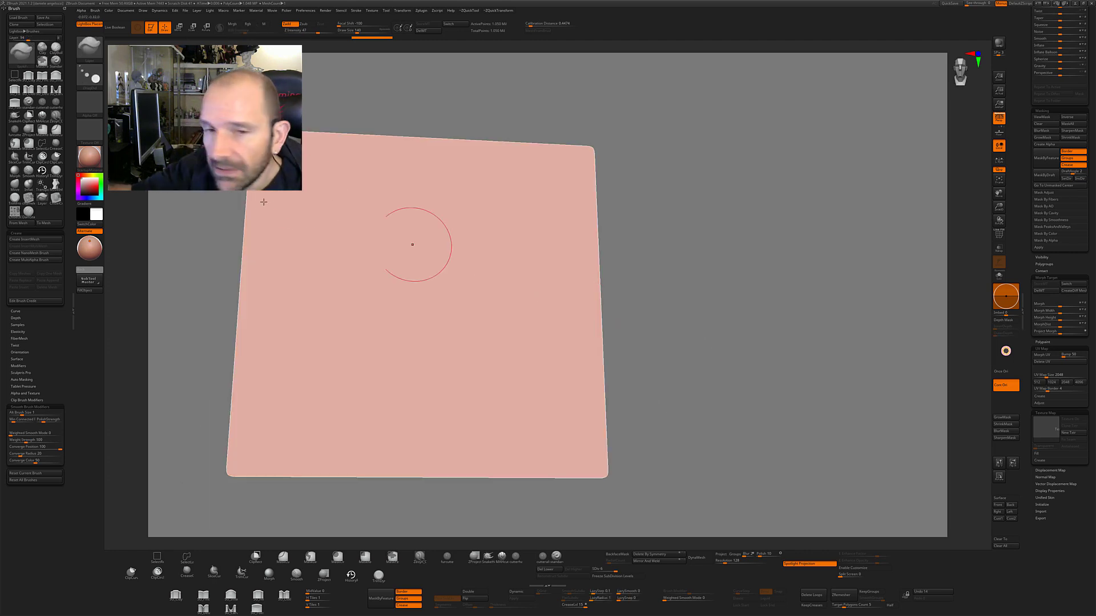
{"action": "mouse_move", "coordinate": [685, 284]}
{"action": "left_mouse_down"}
{"action": "mouse_move", "coordinate": [724, 264]}
{"action": "mouse_move", "coordinate": [660, 248]}
{"action": "mouse_move", "coordinate": [752, 384]}
{"action": "left_mouse_up"}
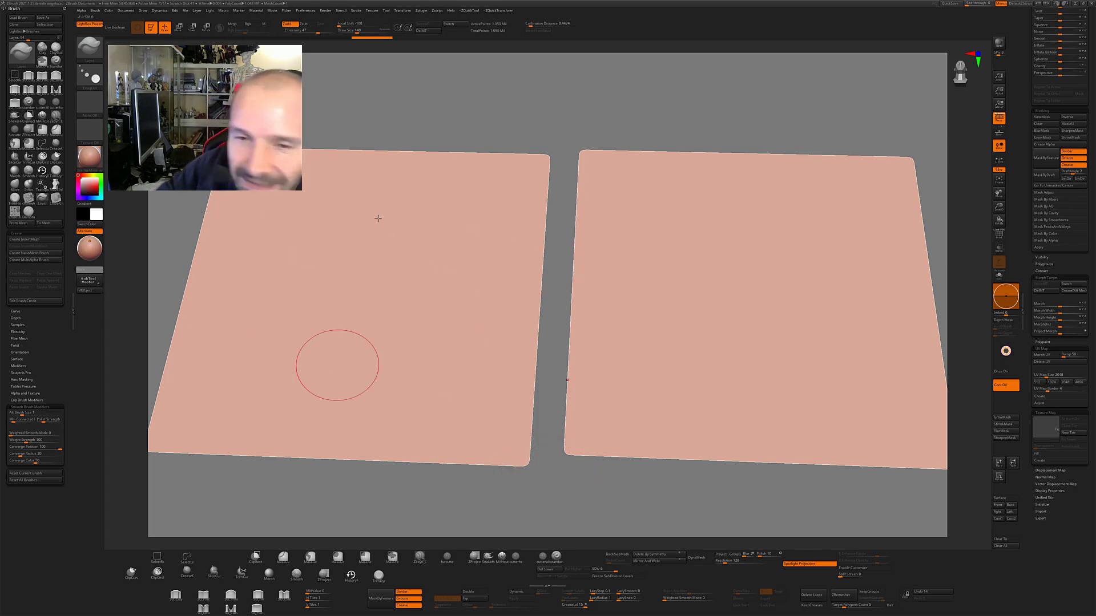
Step: Stamp two raised discs on the right plane, undo the upper-right one, and place another beside the first
{"action": "left_click_drag", "start_coordinate": [634, 411], "coordinate": [666, 349]}
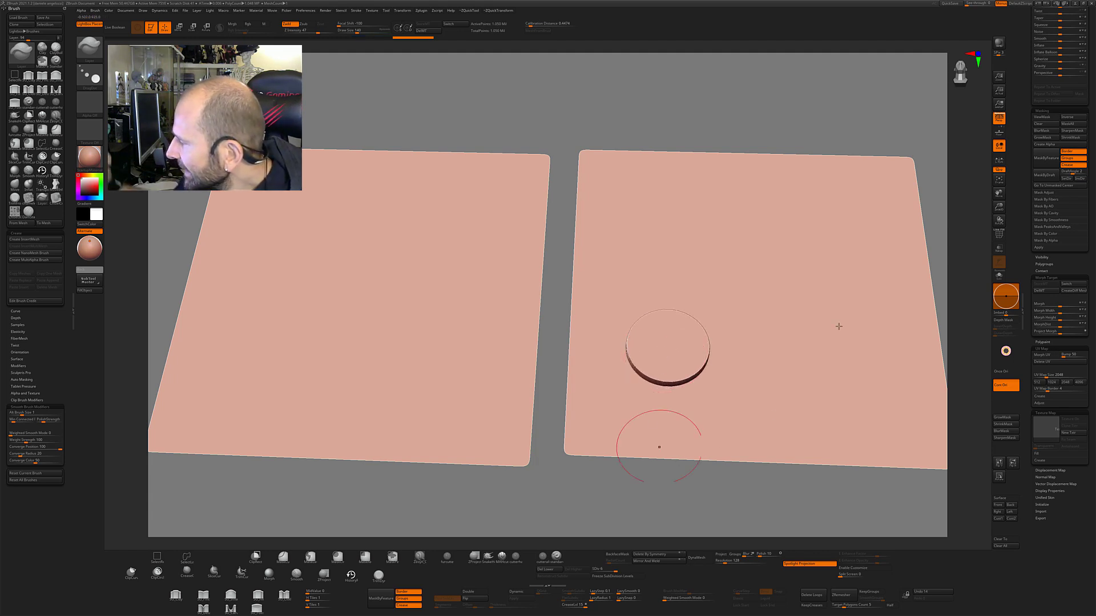
{"action": "left_click_drag", "start_coordinate": [782, 300], "coordinate": [773, 307]}
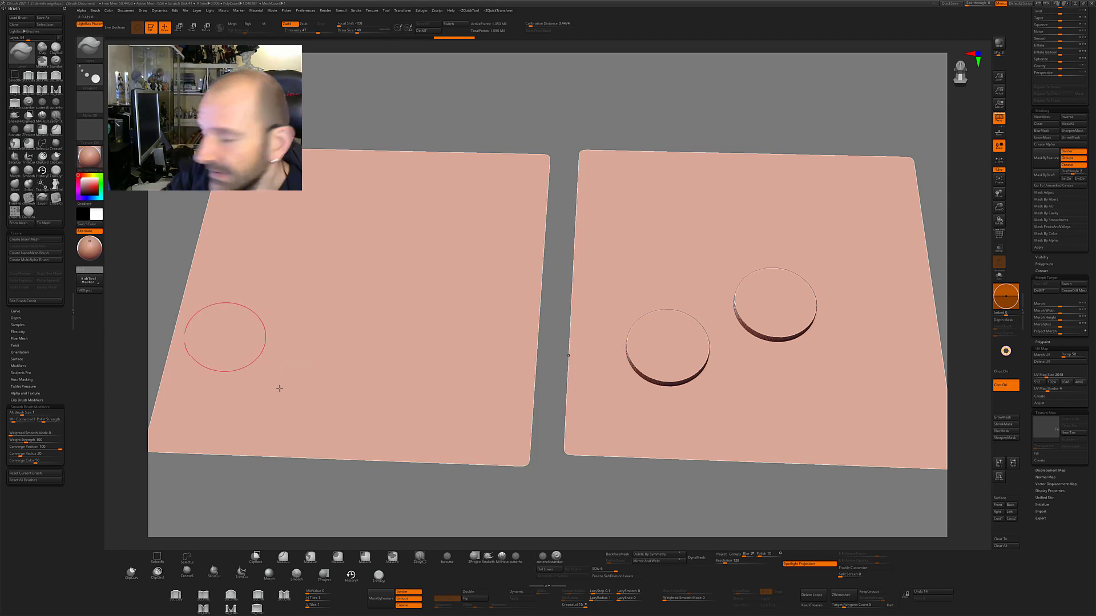
{"action": "key", "text": "ctrl+z"}
{"action": "key", "text": "s"}
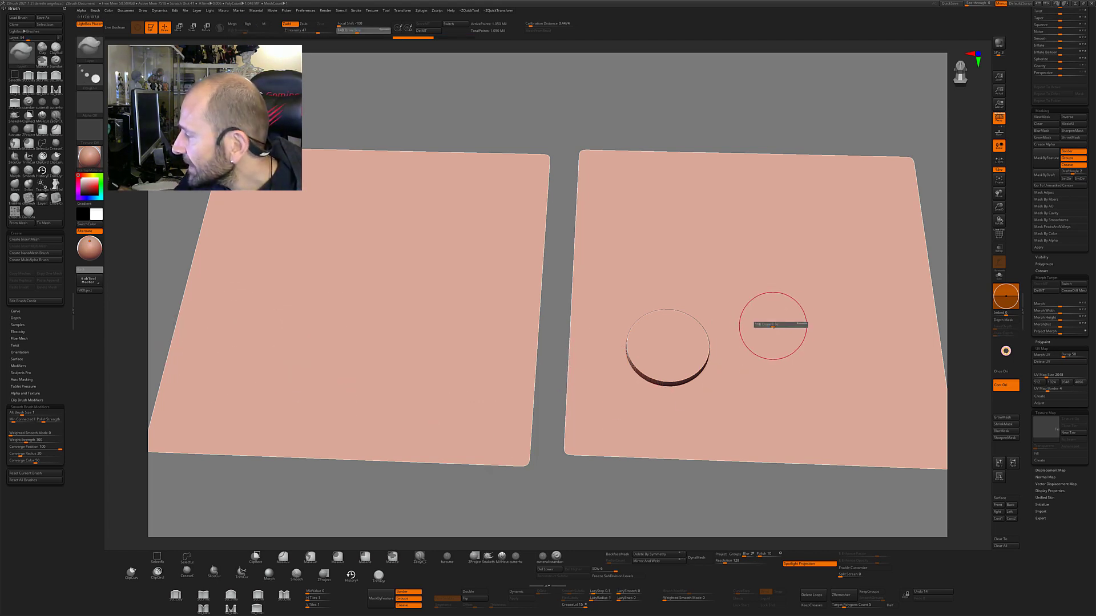
{"action": "left_click", "coordinate": [709, 336]}
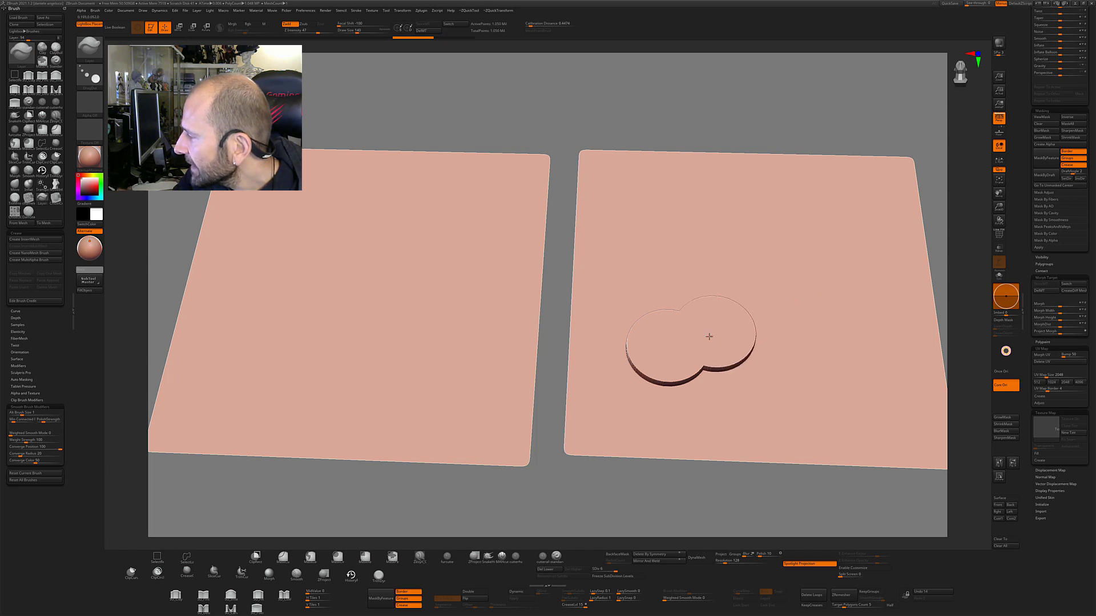
Step: Add a small disc slid left into overlap and a larger disc overlapping the cluster
{"action": "left_click_drag", "start_coordinate": [665, 494], "coordinate": [659, 471]}
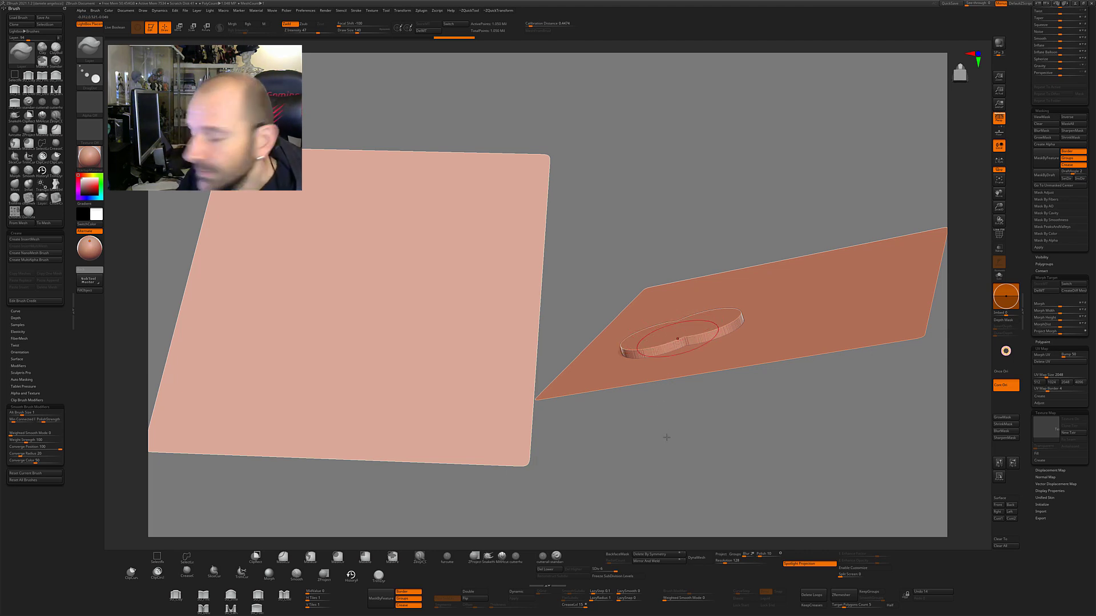
{"action": "left_click_drag", "start_coordinate": [666, 437], "coordinate": [675, 443]}
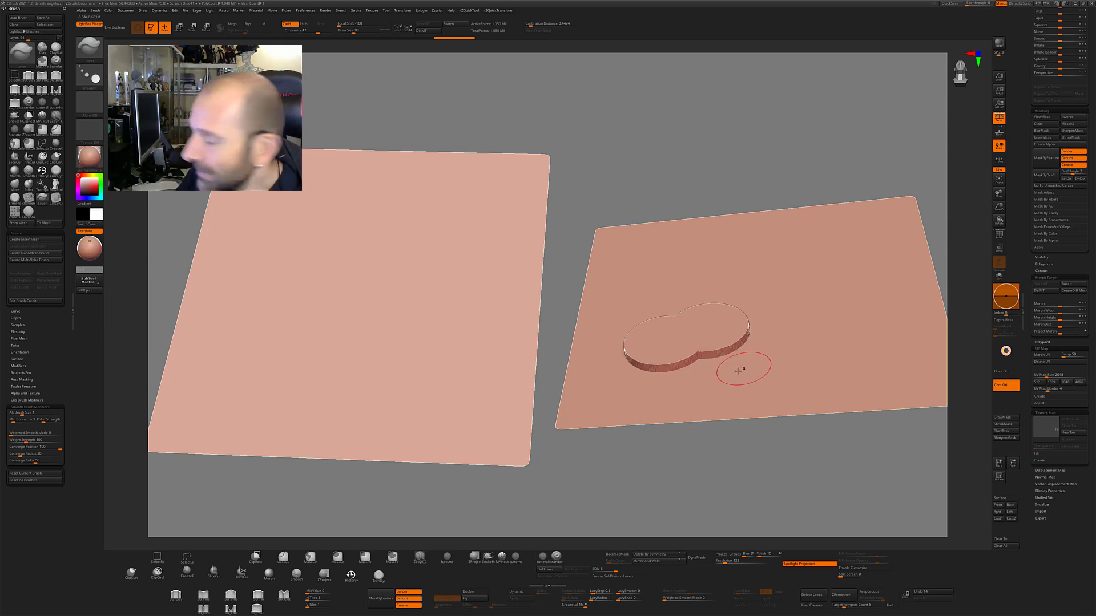
{"action": "left_click", "coordinate": [825, 344]}
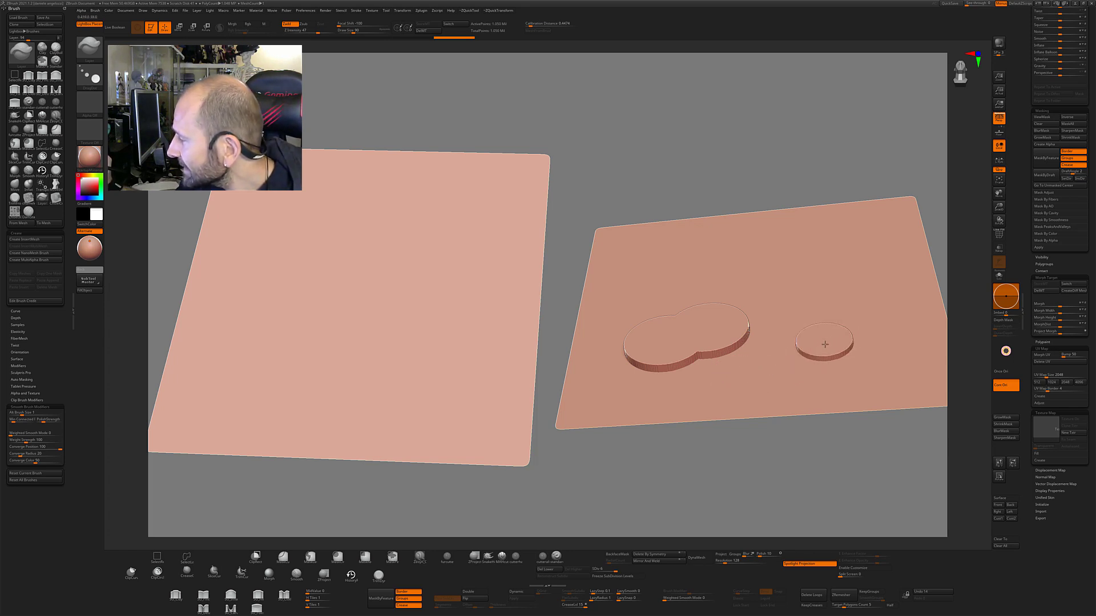
{"action": "left_click_drag", "start_coordinate": [824, 344], "coordinate": [698, 366]}
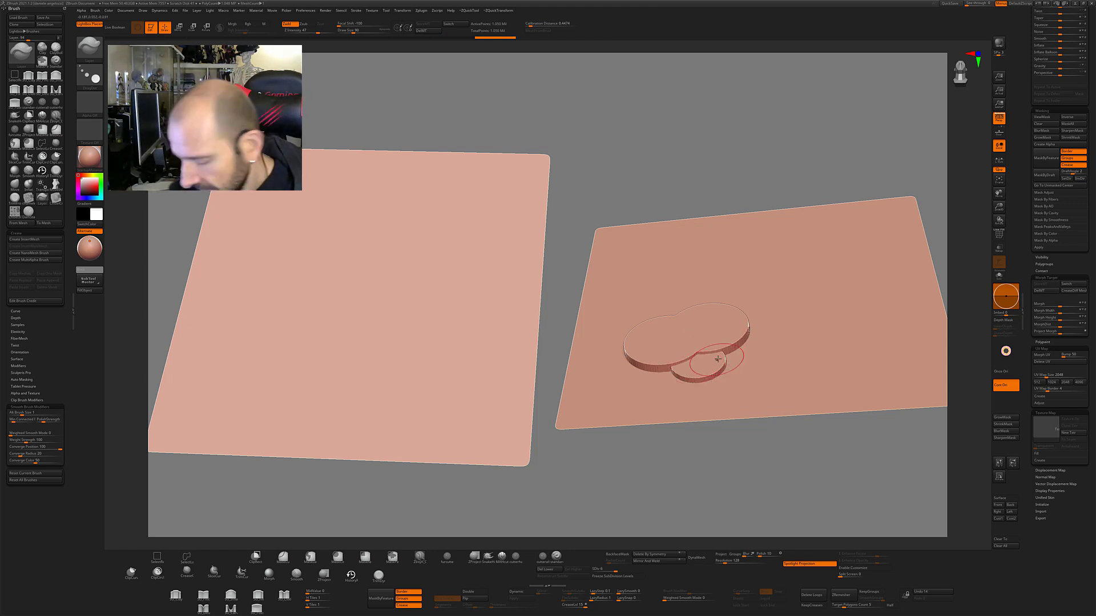
{"action": "left_click_drag", "start_coordinate": [718, 360], "coordinate": [740, 320]}
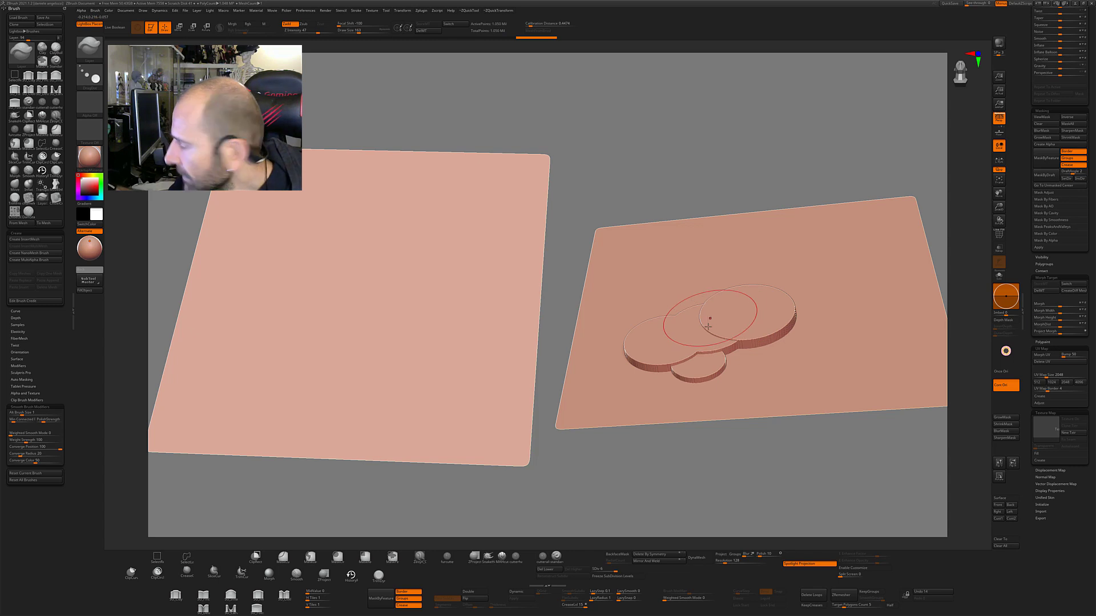
{"action": "left_click_drag", "start_coordinate": [636, 478], "coordinate": [572, 497]}
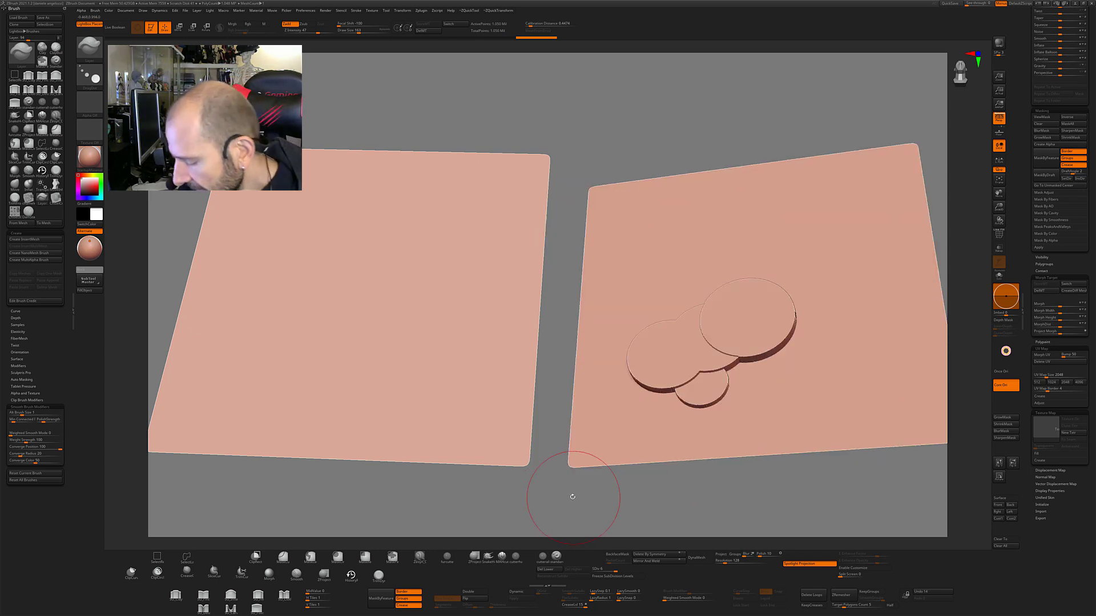
Step: Choose a round alpha from the Alpha popup and enlarge the brush Draw Size
{"action": "left_click", "coordinate": [89, 109]}
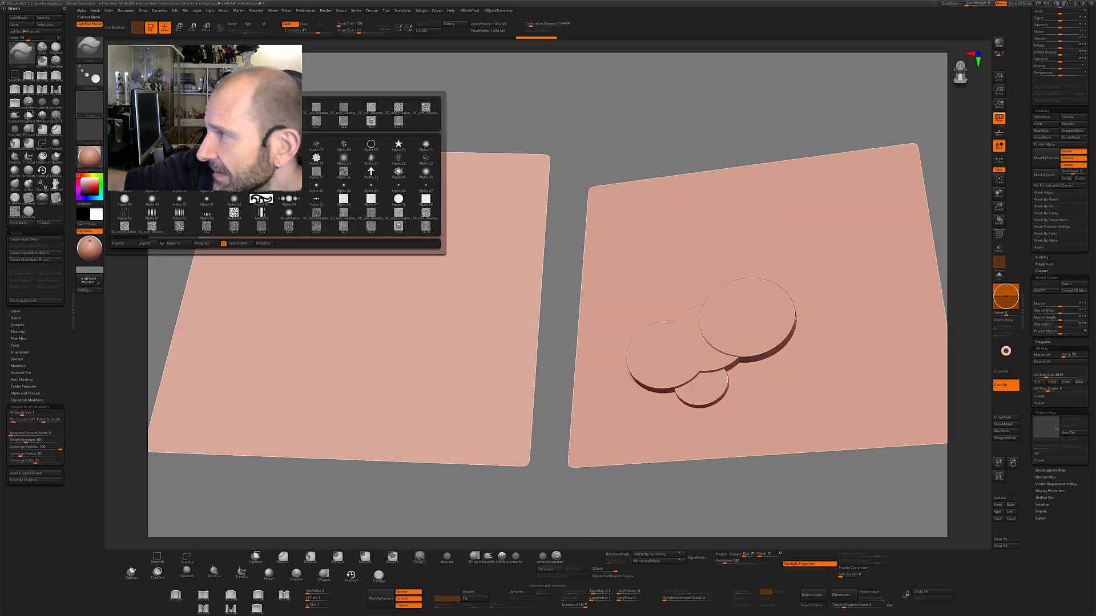
{"action": "left_click", "coordinate": [89, 101]}
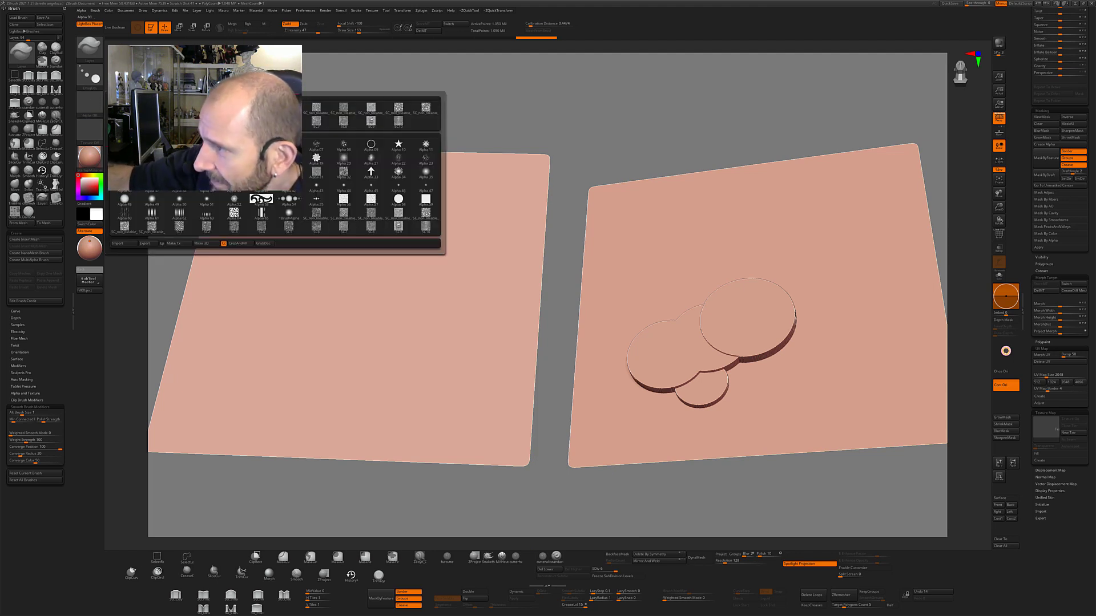
{"action": "left_click", "coordinate": [206, 171]}
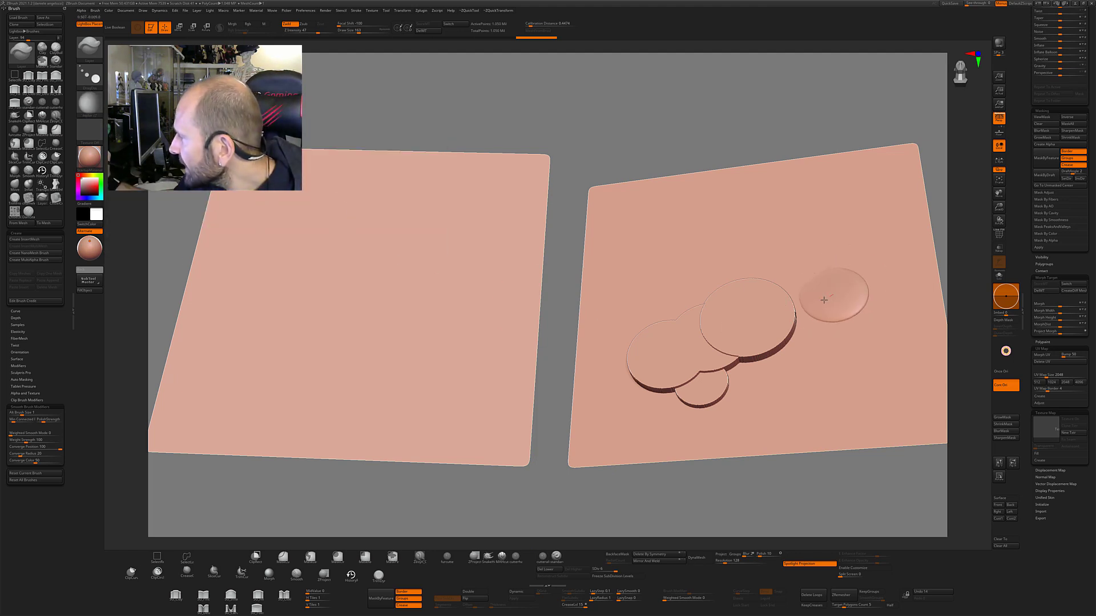
{"action": "right_click_drag", "start_coordinate": [746, 318], "coordinate": [371, 229]}
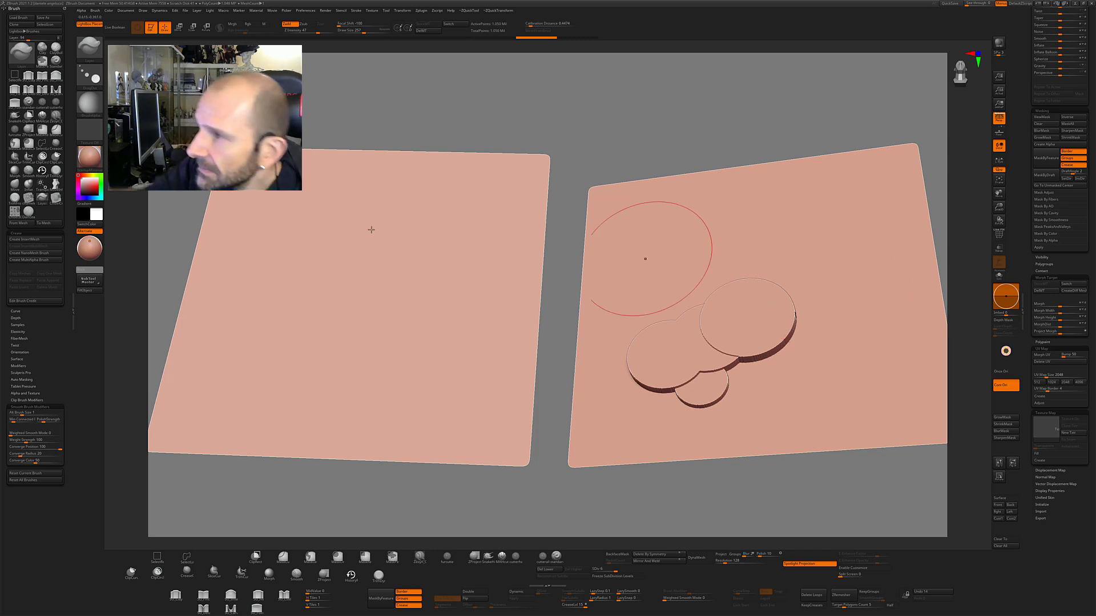
{"action": "left_click", "coordinate": [81, 10]}
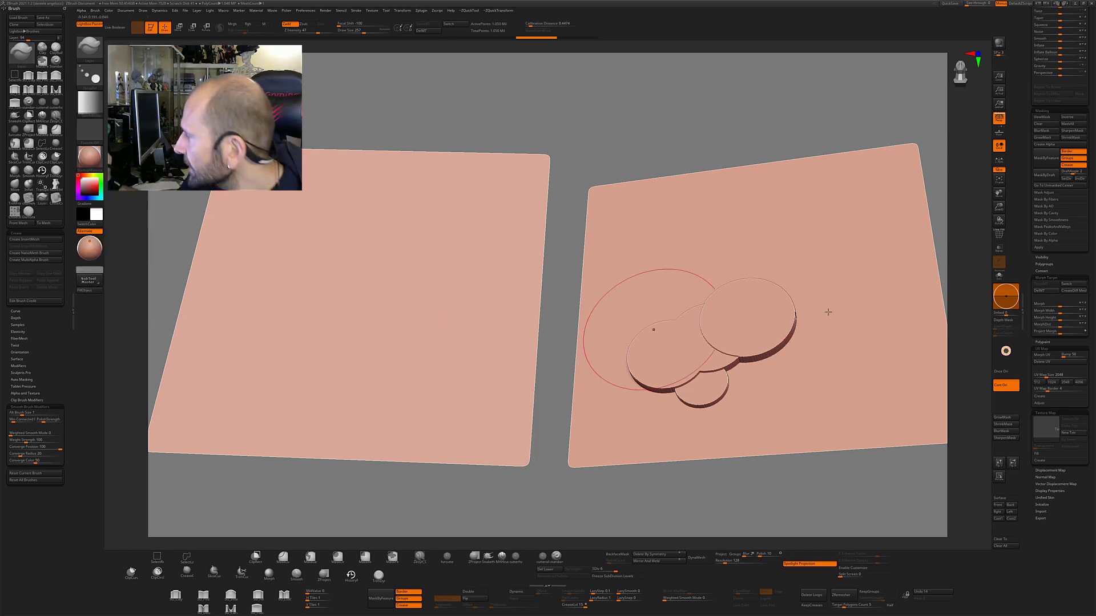
Step: Drag out a broad ridged rectangular slab, stretching it leftward across the disc cluster
{"action": "mouse_move", "coordinate": [827, 308]}
{"action": "left_mouse_down"}
{"action": "mouse_move", "coordinate": [821, 296]}
{"action": "mouse_move", "coordinate": [784, 338]}
{"action": "left_mouse_up"}
{"action": "mouse_move", "coordinate": [781, 336]}
{"action": "left_mouse_down"}
{"action": "mouse_move", "coordinate": [792, 288]}
{"action": "mouse_move", "coordinate": [740, 311]}
{"action": "left_mouse_up"}
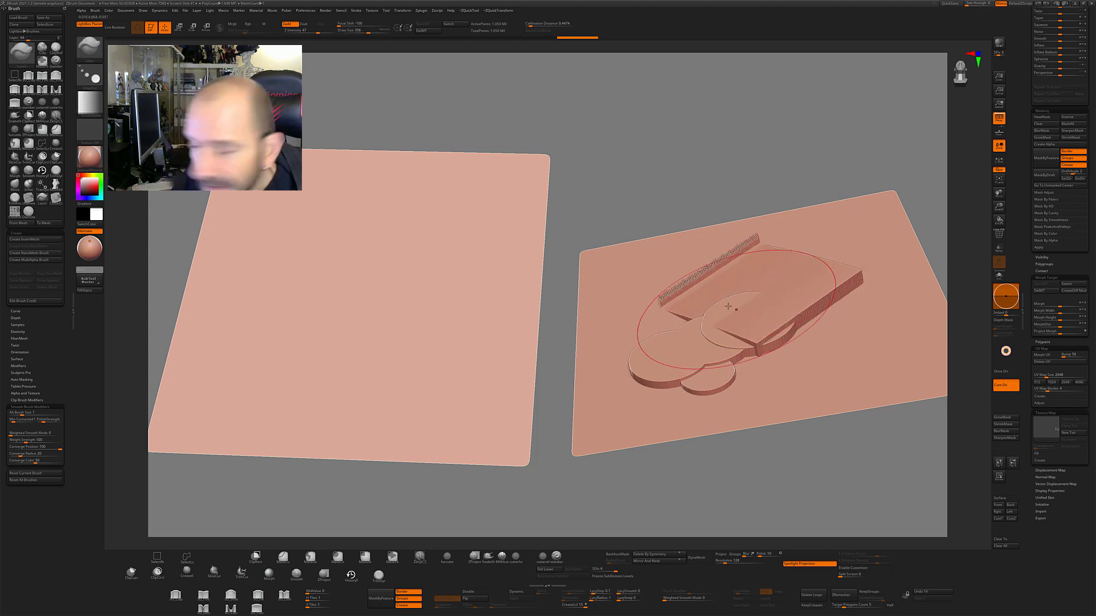
{"action": "left_click_drag", "start_coordinate": [740, 311], "coordinate": [616, 330]}
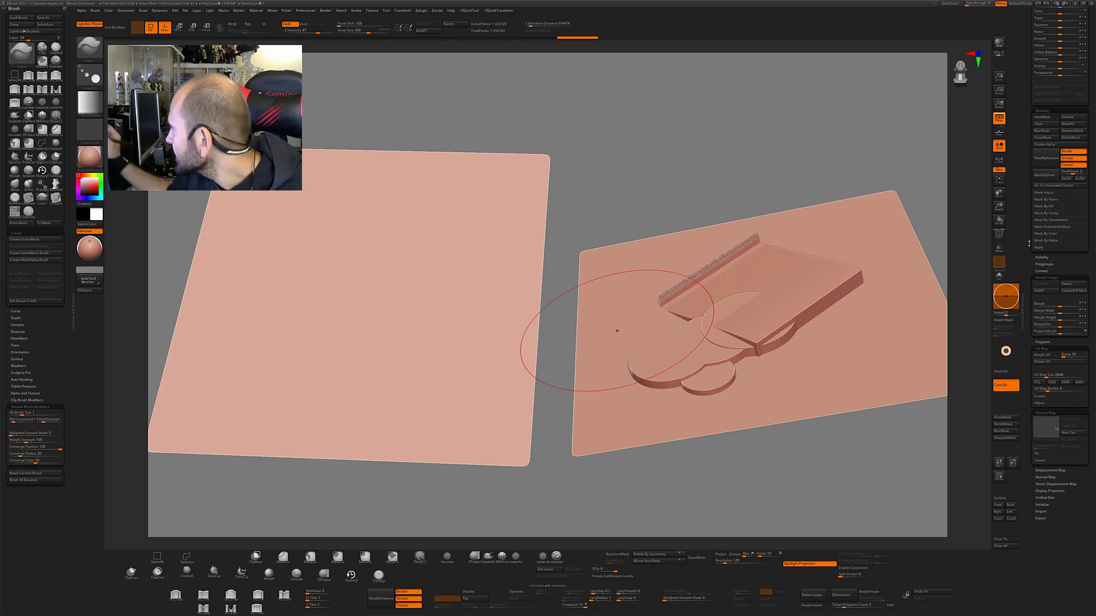
{"action": "left_click_drag", "start_coordinate": [1026, 399], "coordinate": [1025, 169]}
Step: Bring the chameleon model back and select the chameleonskin stamp brush
{"action": "scroll", "coordinate": [1056, 228], "scroll_direction": "up", "scroll_amount": 10}
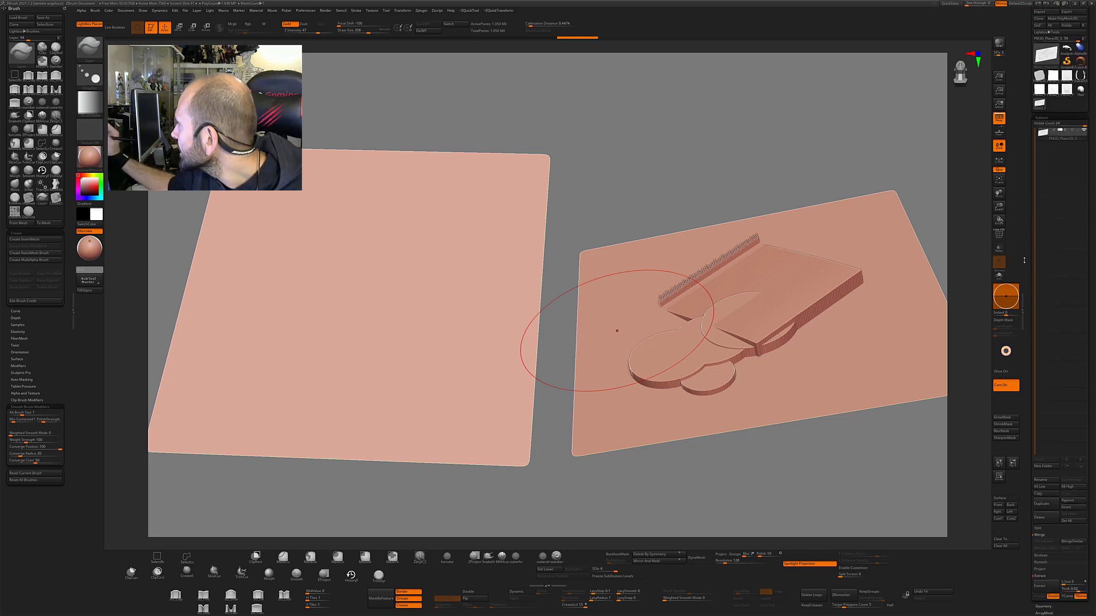
{"action": "left_click", "coordinate": [1066, 236]}
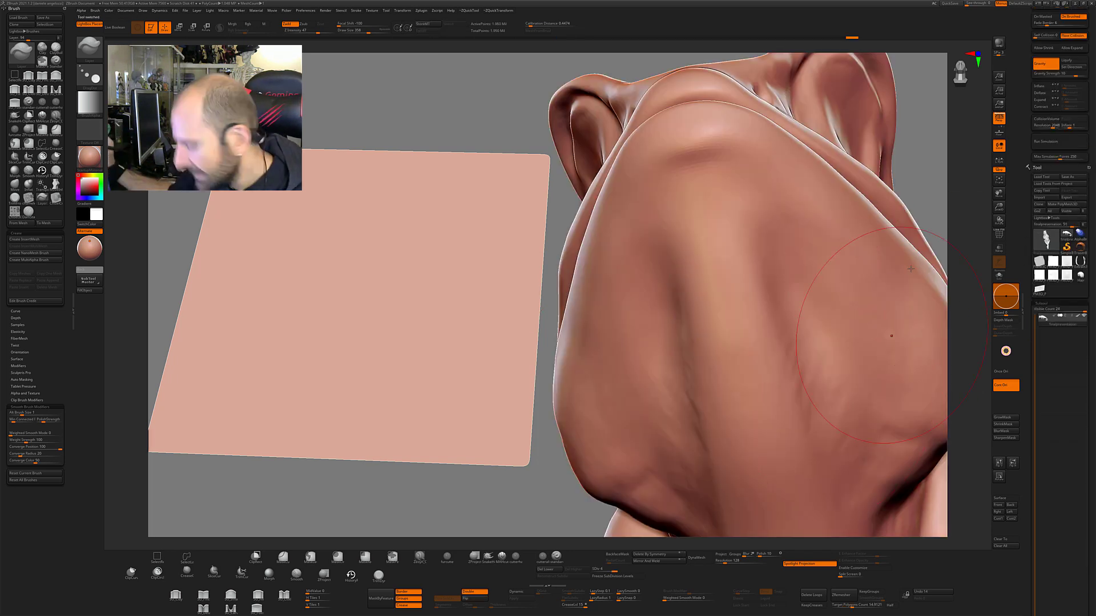
{"action": "left_click_drag", "start_coordinate": [1026, 410], "coordinate": [1045, 178]}
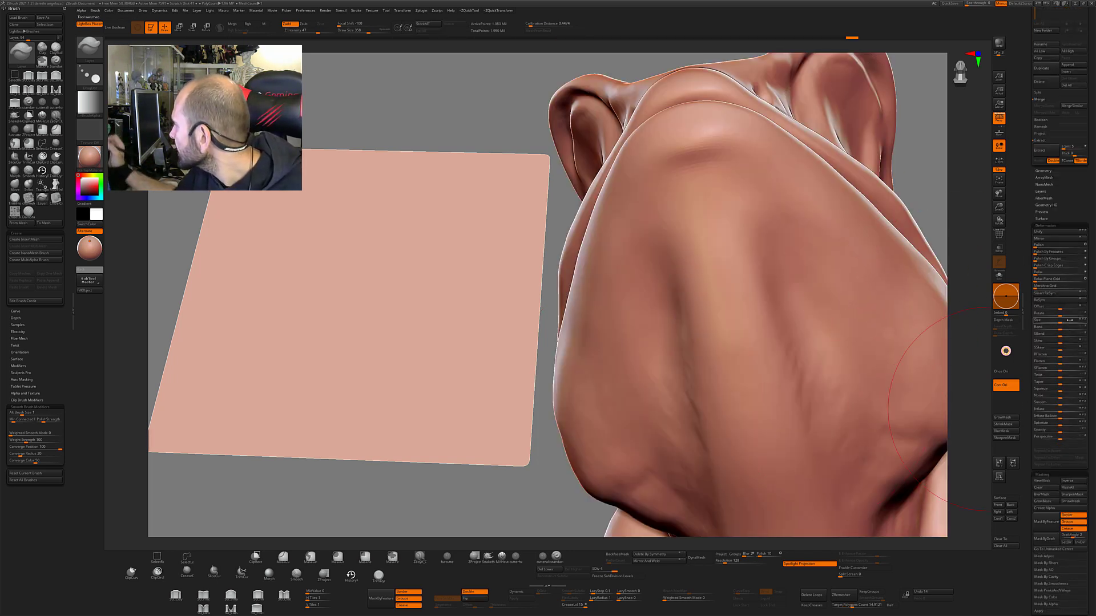
{"action": "left_click", "coordinate": [1041, 191]}
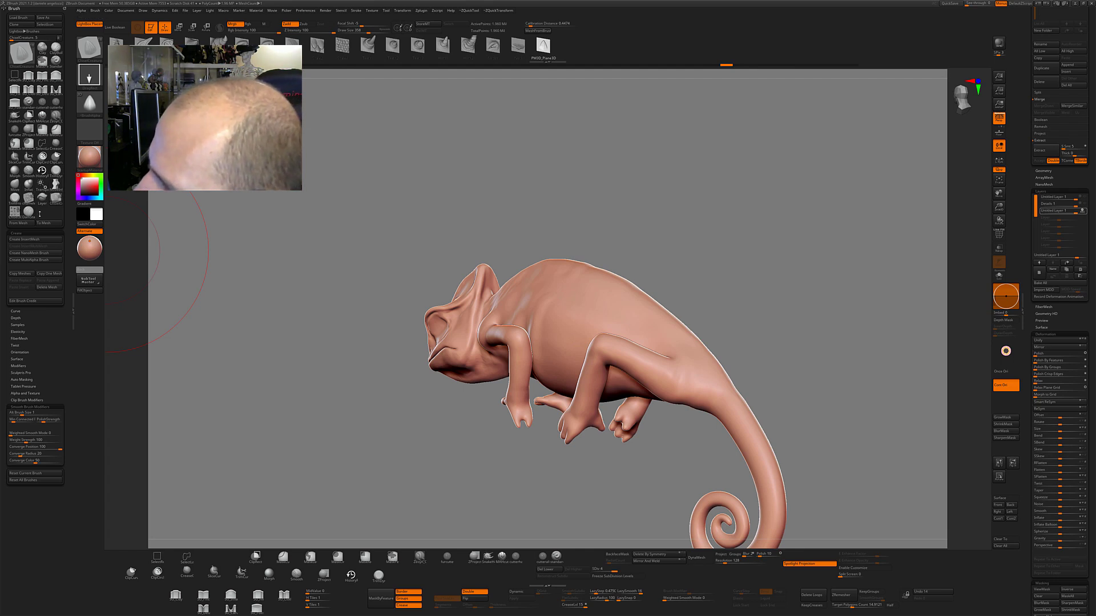
{"action": "left_click", "coordinate": [28, 198]}
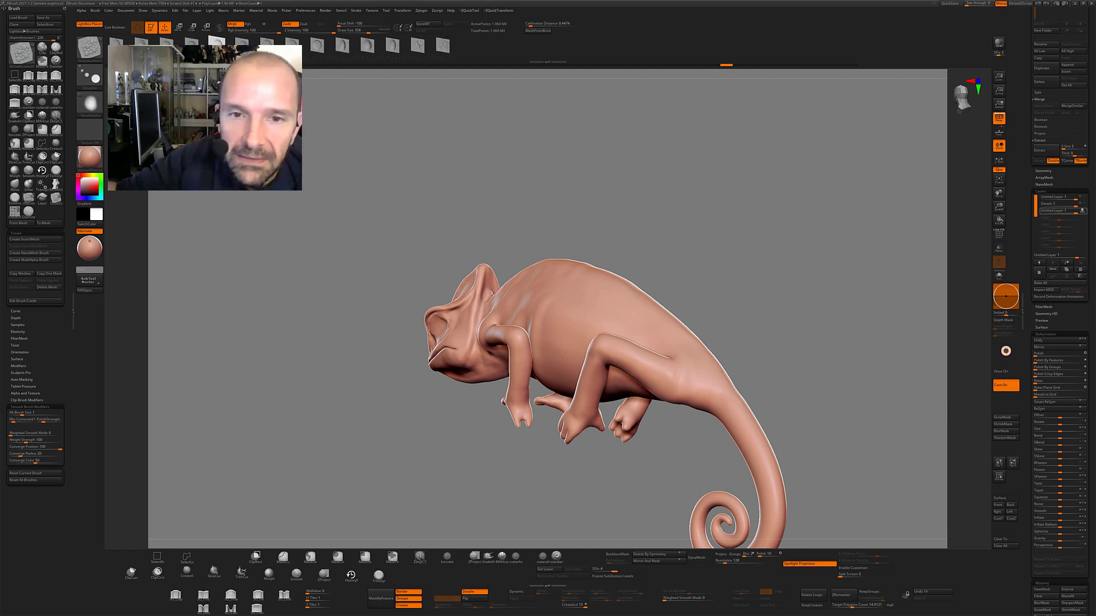
Step: Turn the chameleon's head toward the viewer and shrink Draw Size to 35
{"action": "left_click_drag", "start_coordinate": [571, 171], "coordinate": [696, 166]}
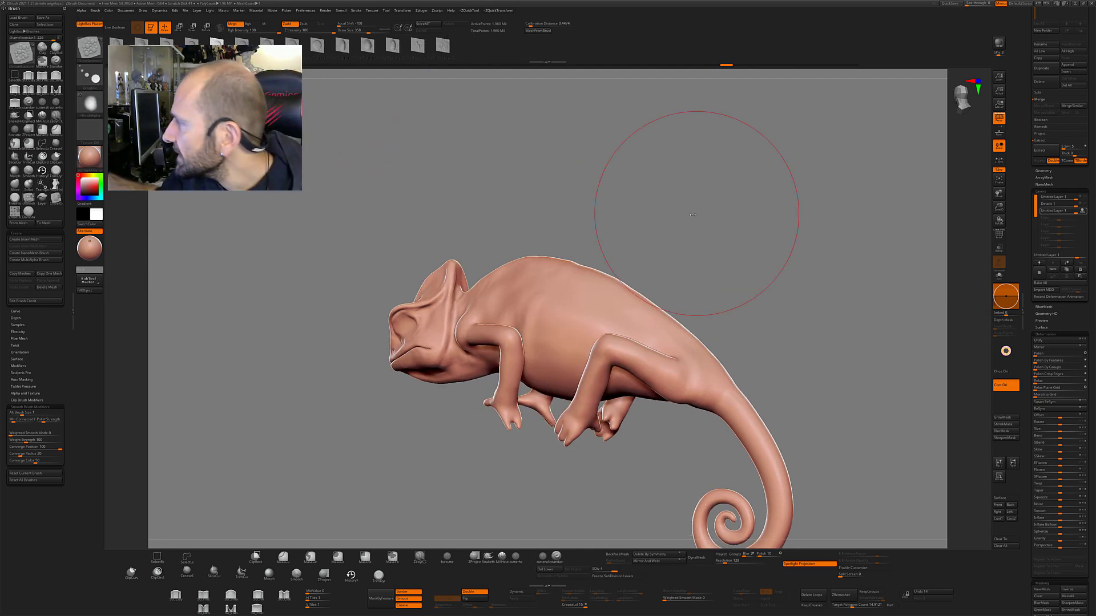
{"action": "key", "text": "s"}
{"action": "left_click_drag", "start_coordinate": [684, 214], "coordinate": [595, 137]}
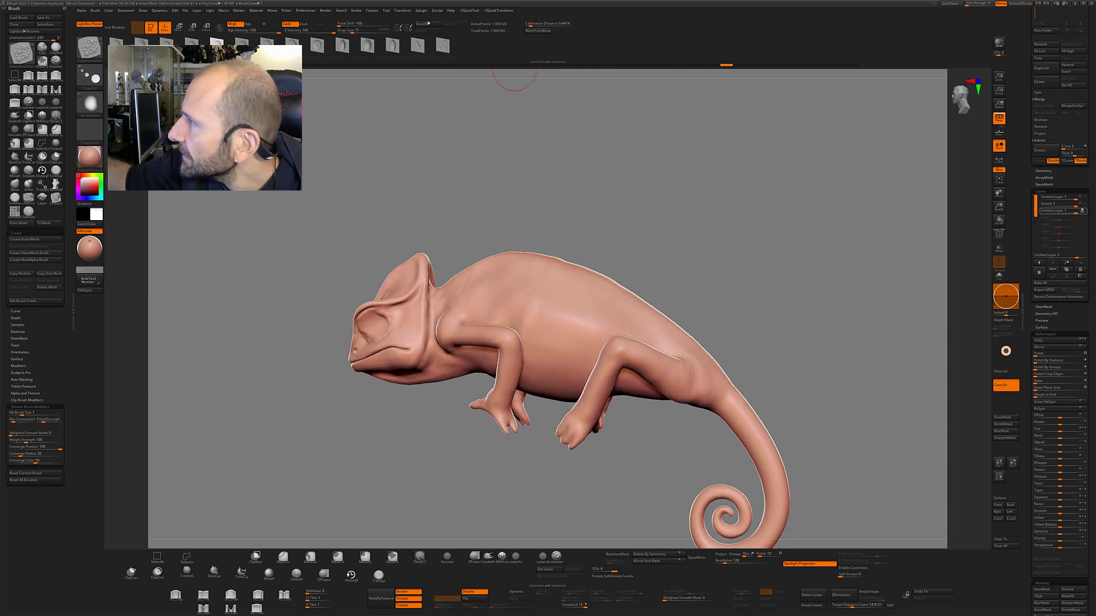
{"action": "key", "text": "s"}
{"action": "left_click_drag", "start_coordinate": [564, 325], "coordinate": [542, 325]}
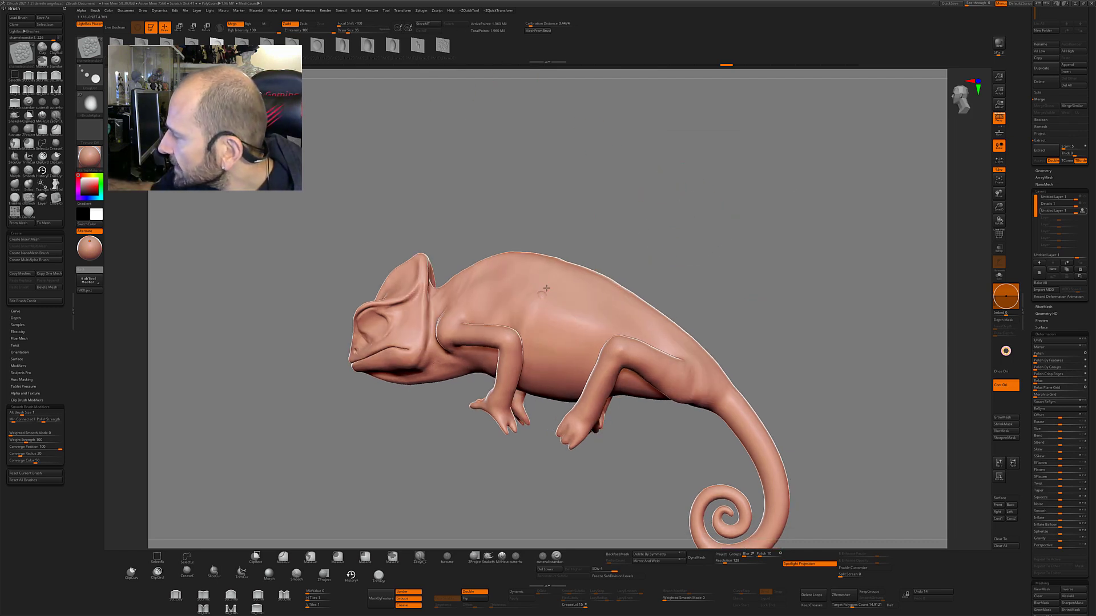
{"action": "left_click_drag", "start_coordinate": [653, 242], "coordinate": [594, 167]}
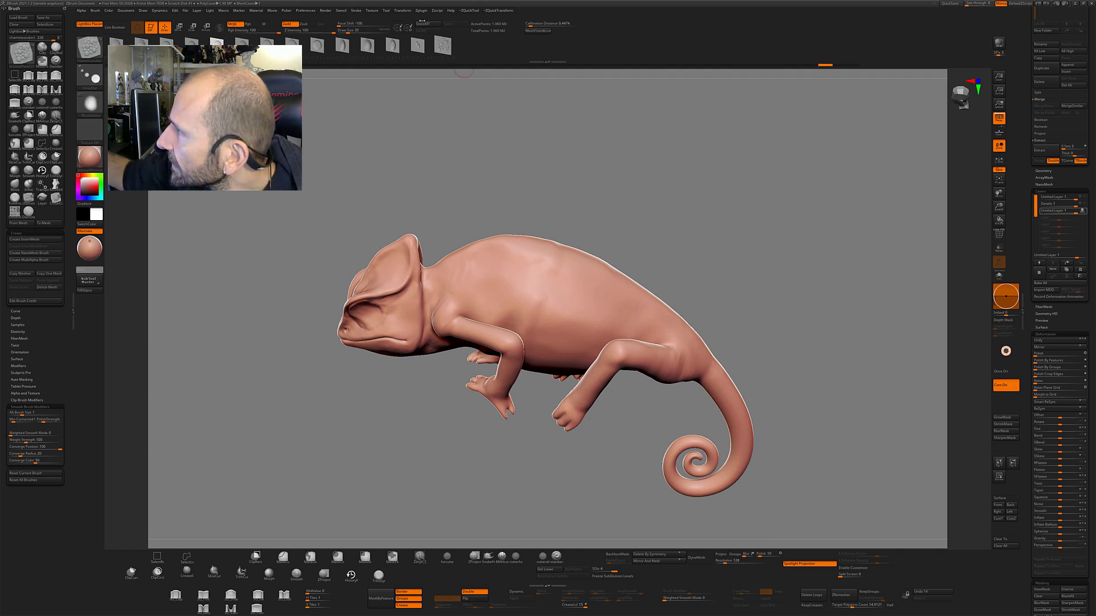
Step: Stamp the back, undo the extra cluster to keep one bump, and zoom out
{"action": "scroll", "coordinate": [527, 298], "scroll_direction": "up", "scroll_amount": 3}
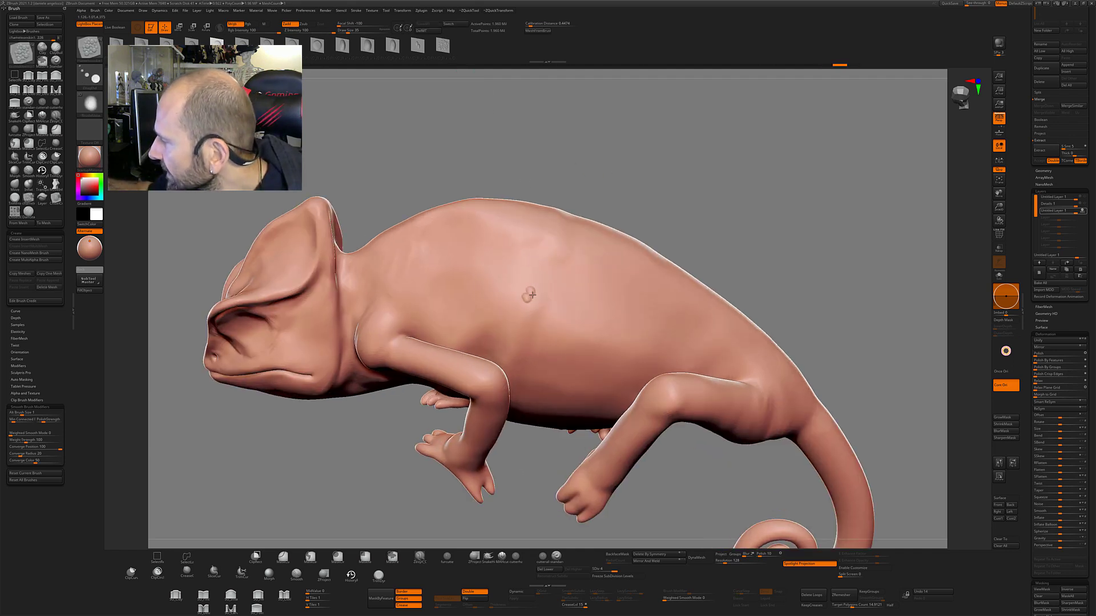
{"action": "left_click_drag", "start_coordinate": [529, 294], "coordinate": [526, 288]}
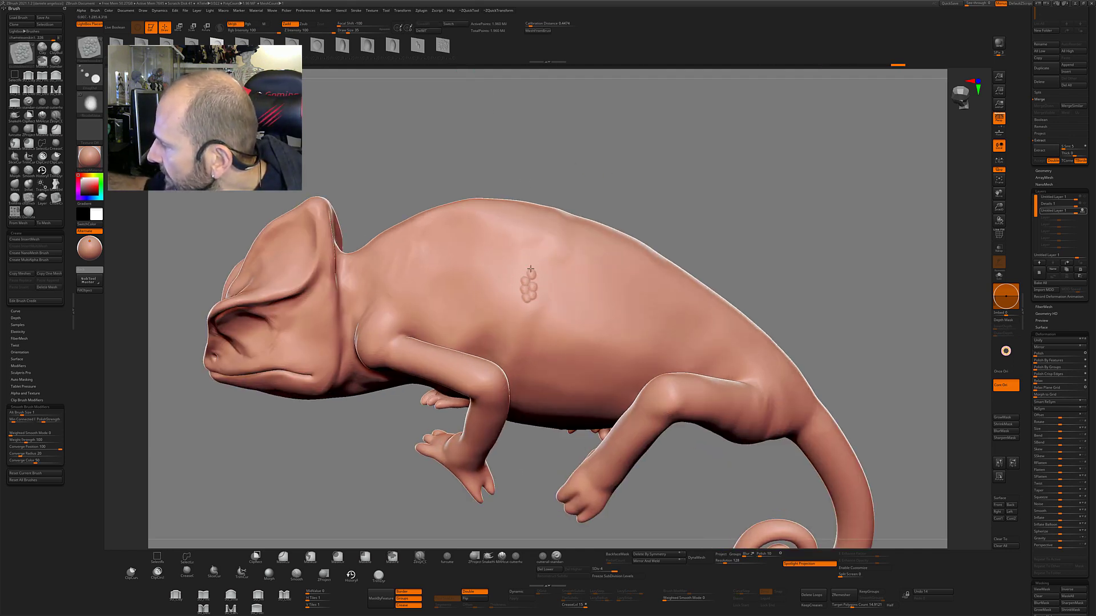
{"action": "key", "text": "ctrl"}
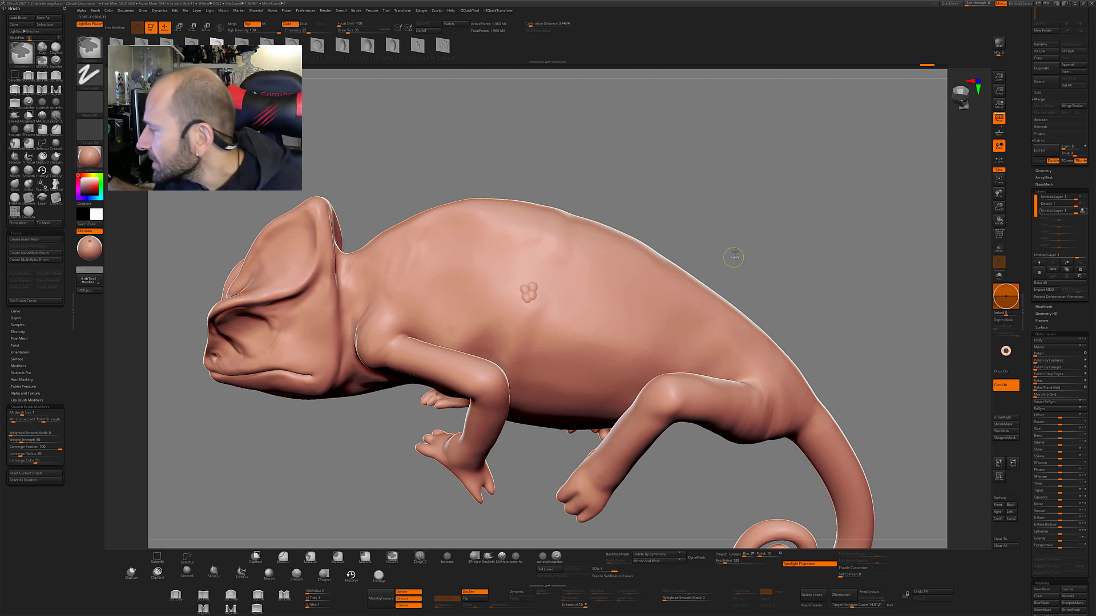
{"action": "key", "text": "ctrl+z"}
{"action": "key", "text": "ctrl+z"}
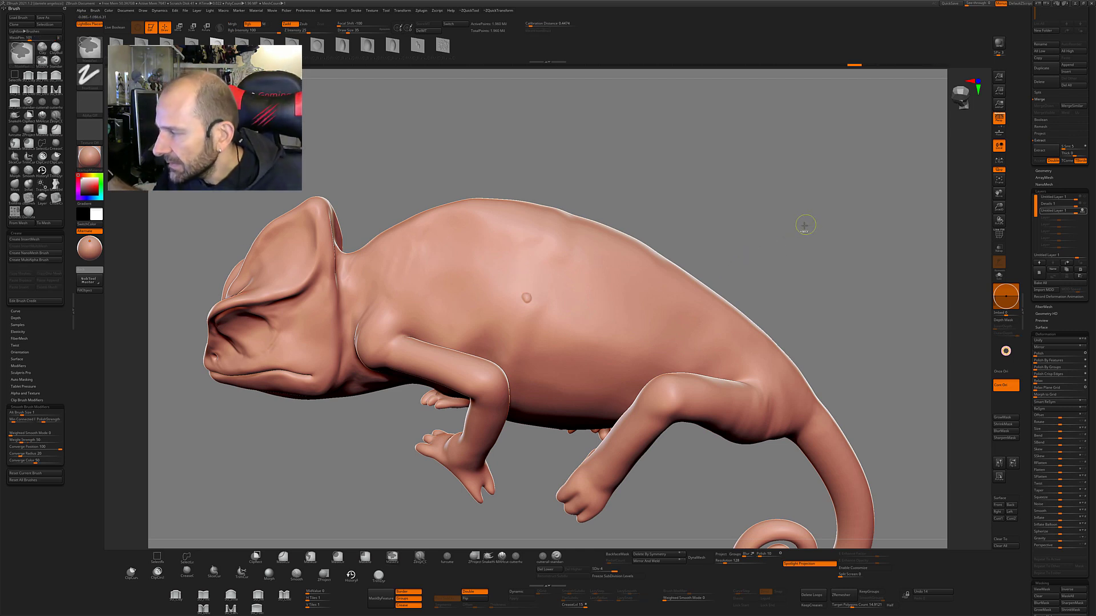
{"action": "right_click_drag", "start_coordinate": [779, 245], "coordinate": [699, 262], "text": "ctrl"}
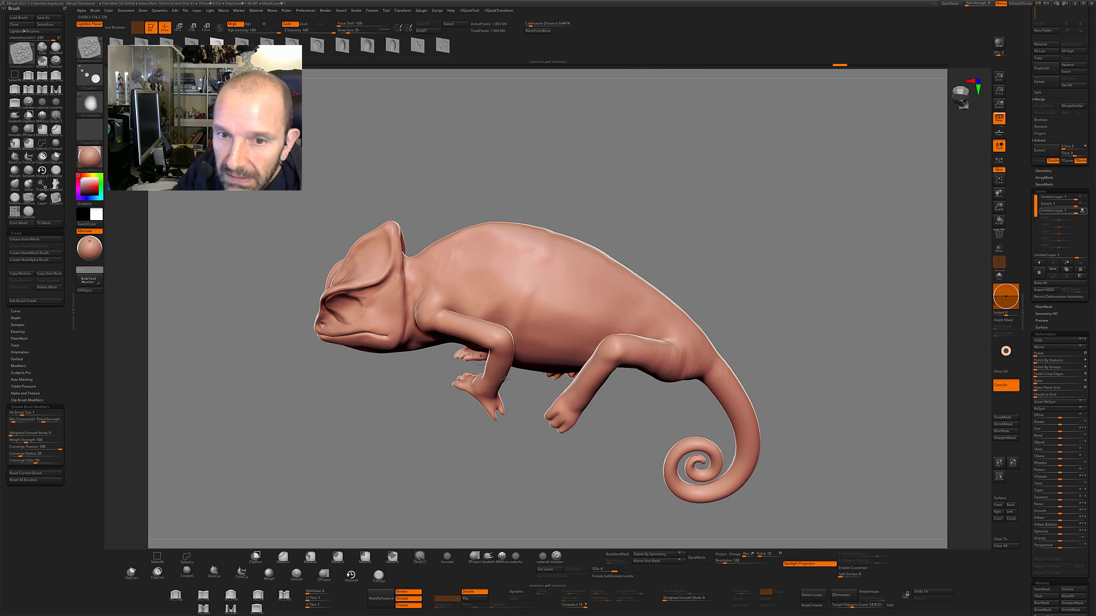
Step: Apply NoiseMaker scale noise from Tool > Surface, covering the chameleon in pebbled scales
{"action": "left_click", "coordinate": [1041, 327]}
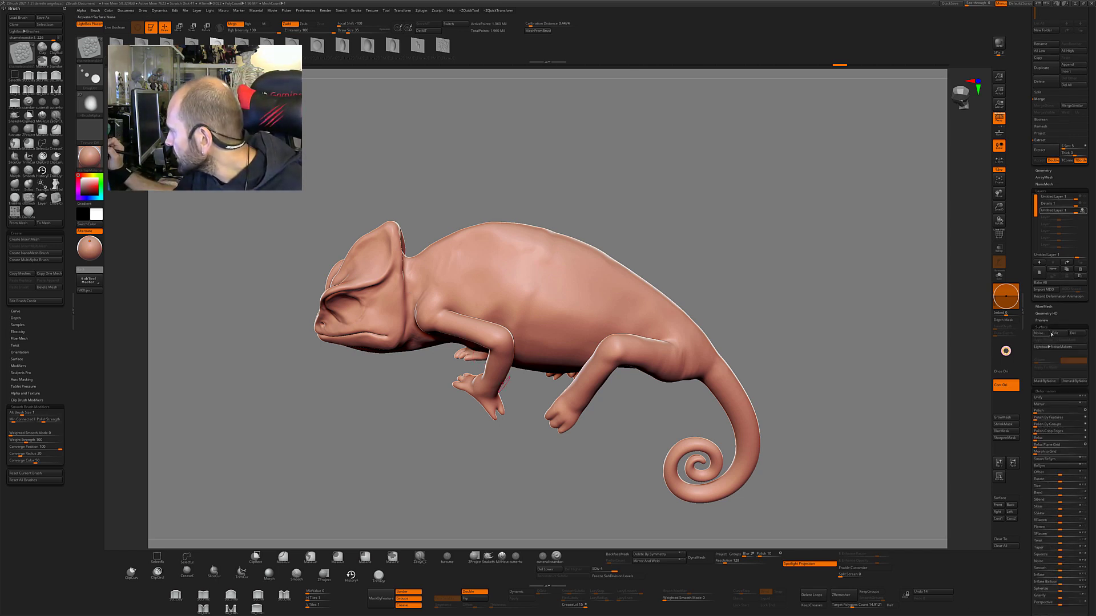
{"action": "left_click", "coordinate": [1051, 334]}
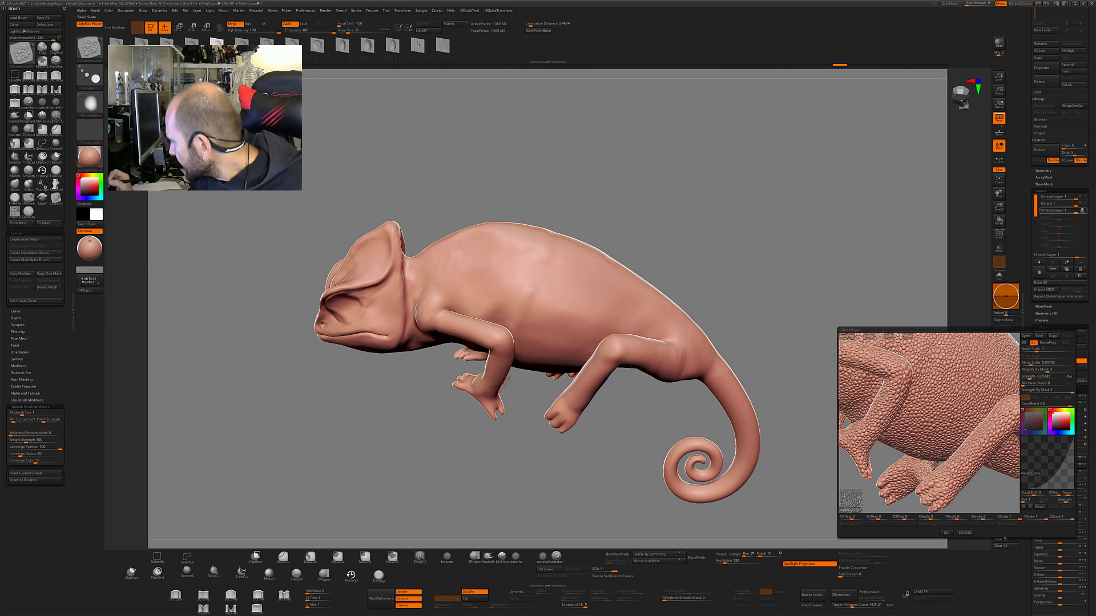
{"action": "left_click", "coordinate": [945, 532]}
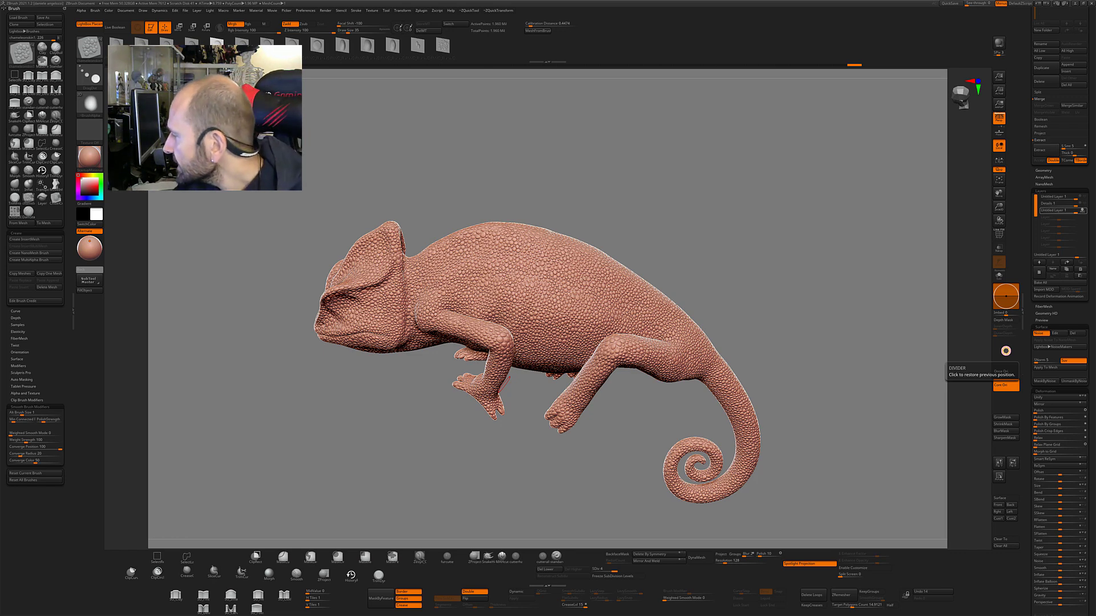
{"action": "left_click", "coordinate": [1048, 381]}
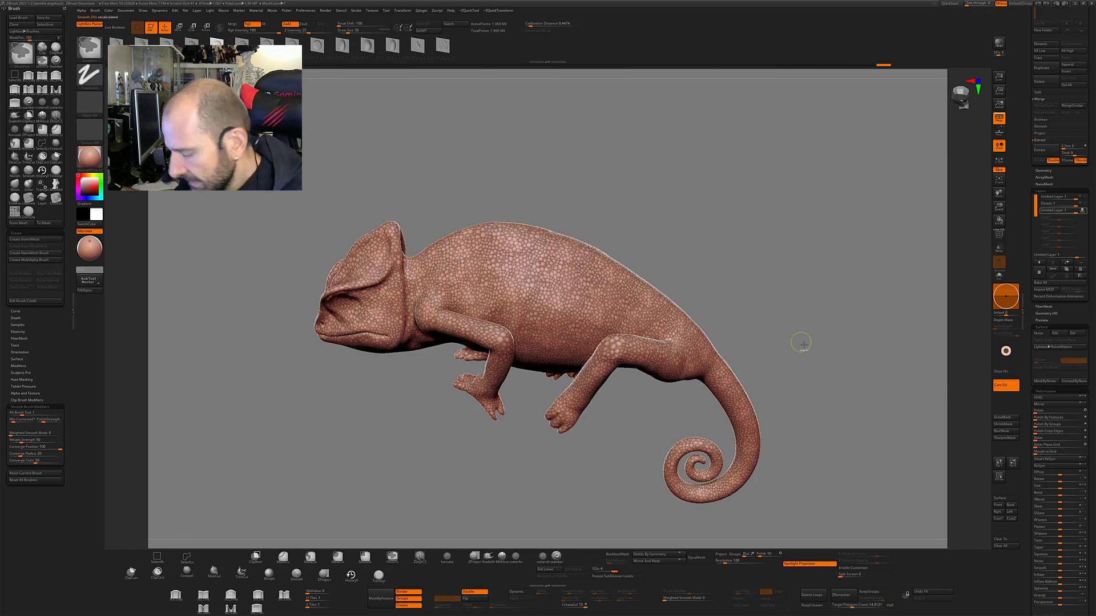
Step: Show the noise mask, clear it with a Ctrl-drag on the canvas, and orbit toward the tail
{"action": "key", "text": "space"}
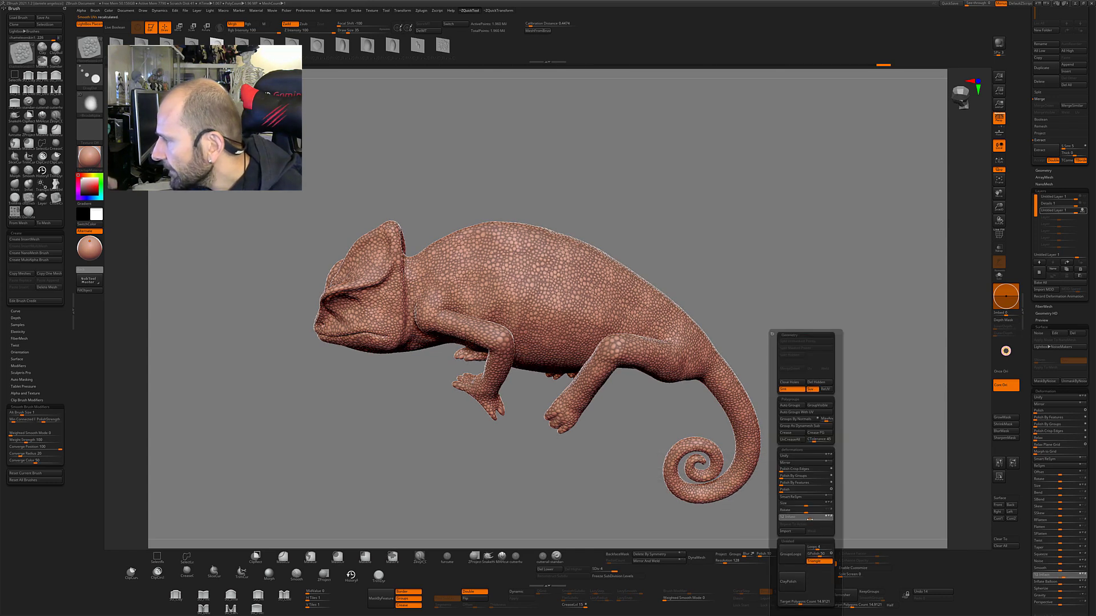
{"action": "mouse_move", "coordinate": [859, 221]}
{"action": "left_mouse_down", "text": "ctrl"}
{"action": "mouse_move", "coordinate": [881, 332]}
{"action": "mouse_move", "coordinate": [827, 340]}
{"action": "left_mouse_up", "text": "ctrl"}
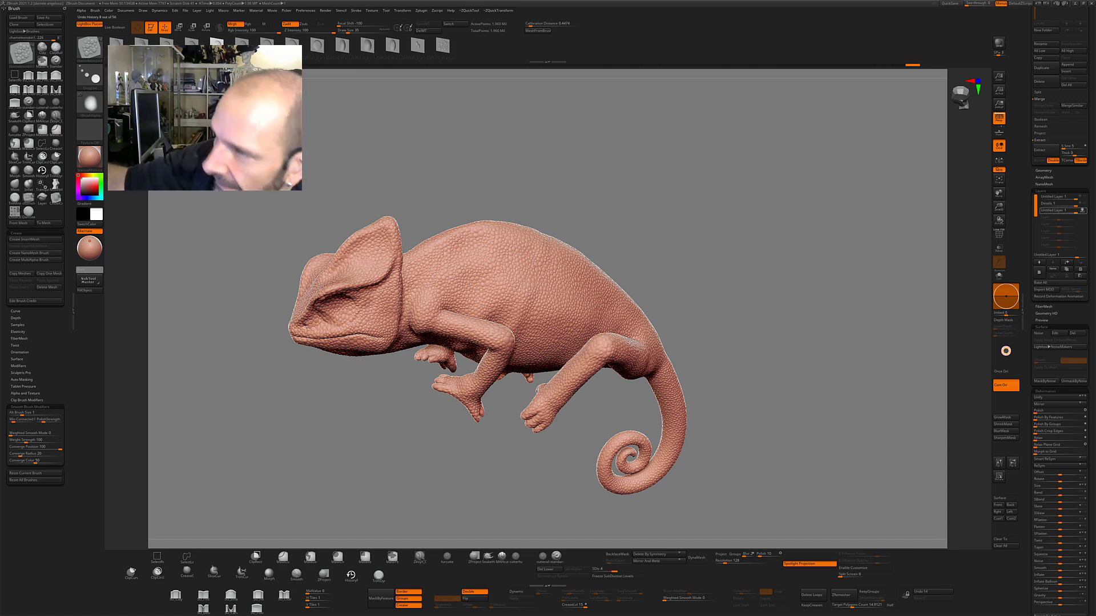
{"action": "mouse_move", "coordinate": [706, 234]}
{"action": "left_mouse_down"}
{"action": "mouse_move", "coordinate": [713, 248]}
{"action": "mouse_move", "coordinate": [374, 198]}
{"action": "left_mouse_up"}
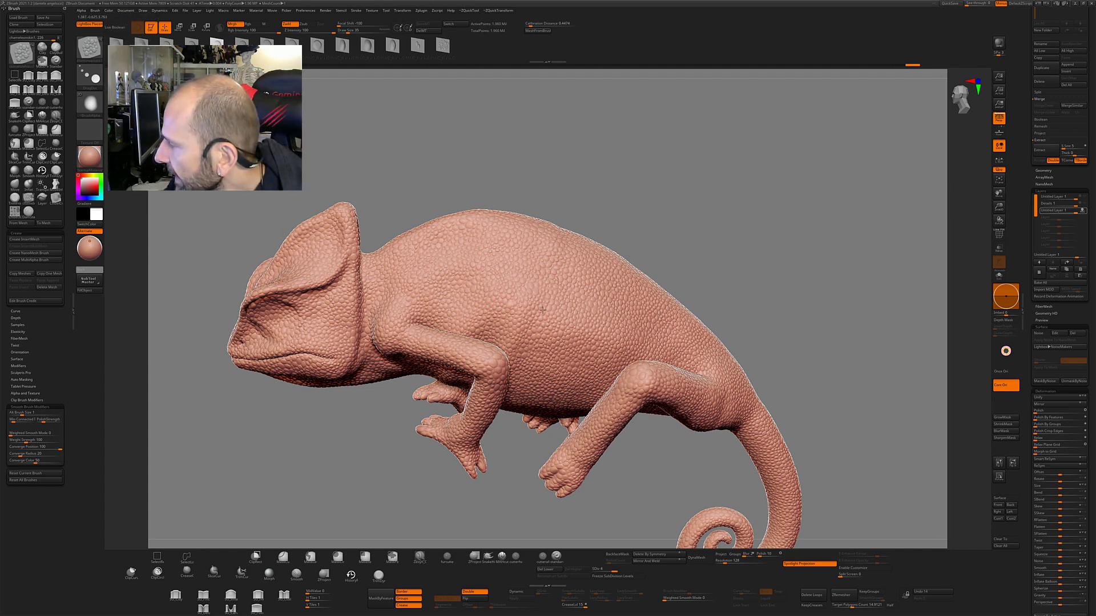
Step: Raise Draw Size to 51 and stamp a chain of three bumps up the flank
{"action": "key", "text": "bracketright"}
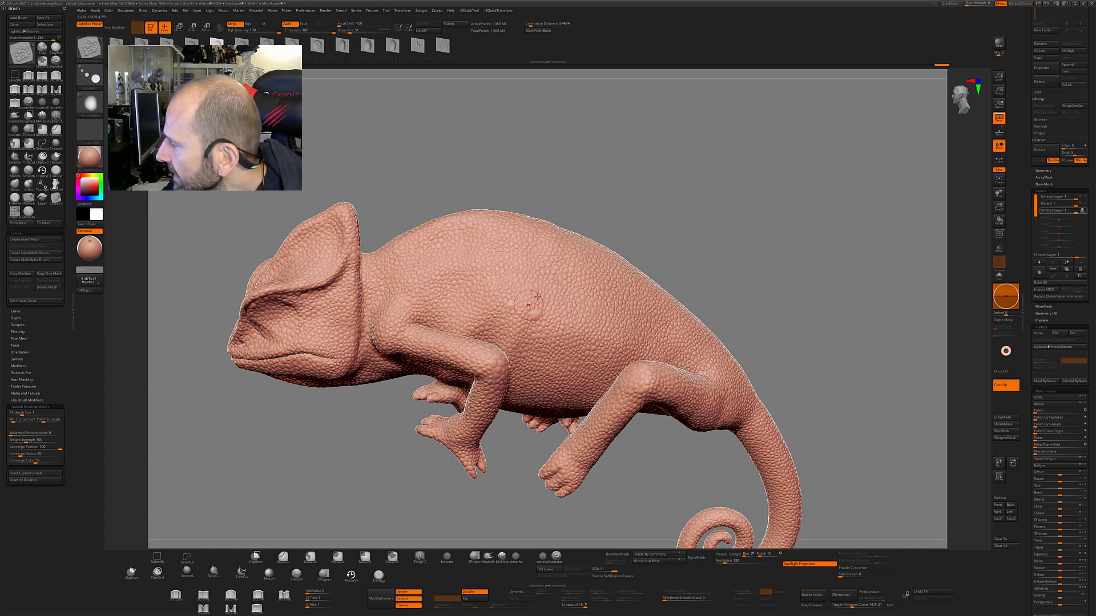
{"action": "right_click_drag", "start_coordinate": [677, 227], "coordinate": [636, 257], "text": "ctrl"}
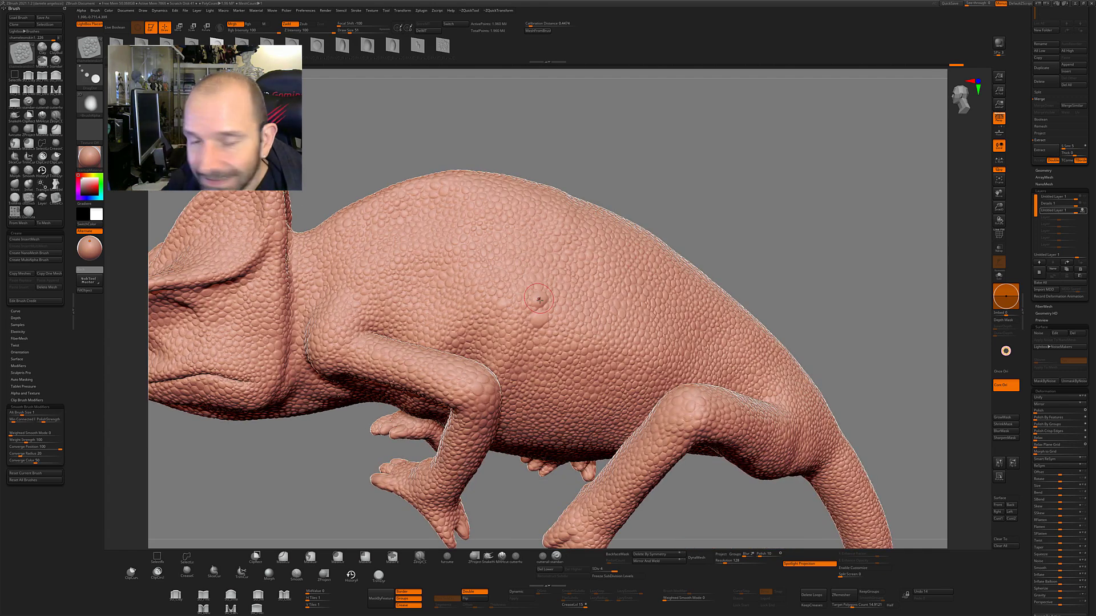
{"action": "left_click", "coordinate": [539, 299]}
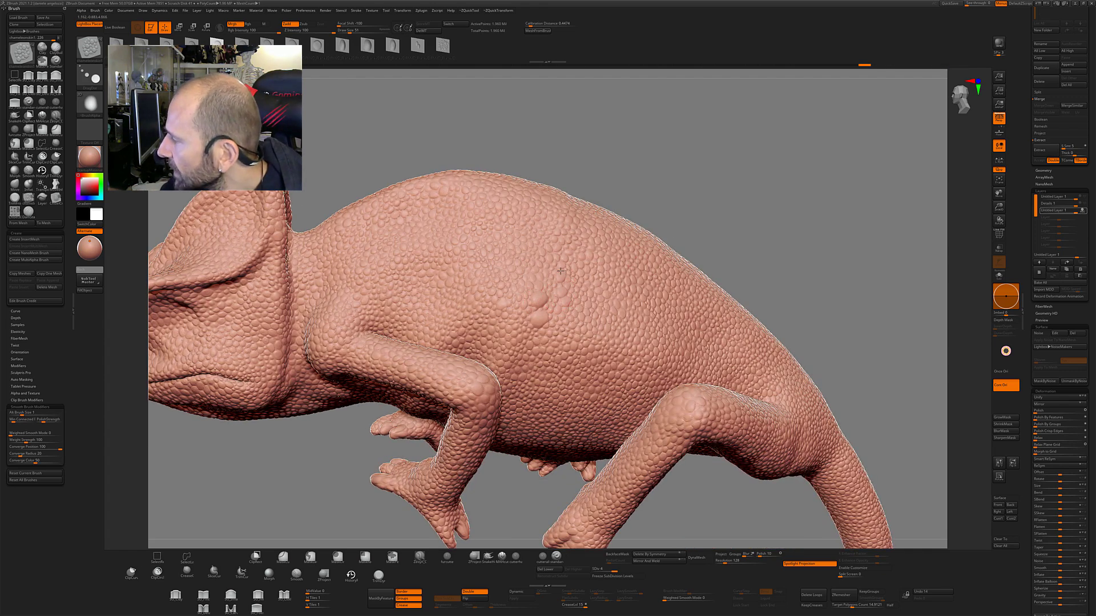
{"action": "left_click", "coordinate": [539, 285]}
{"action": "left_click", "coordinate": [549, 264]}
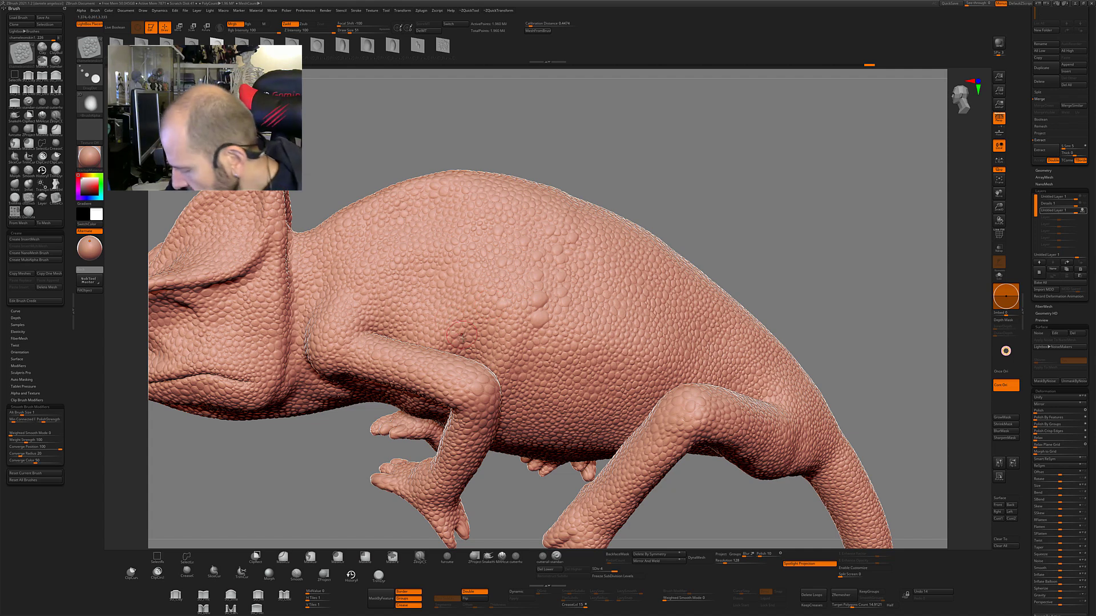
Step: Toggle the file browser closed and bring up the brush library
{"action": "key", "text": "comma"}
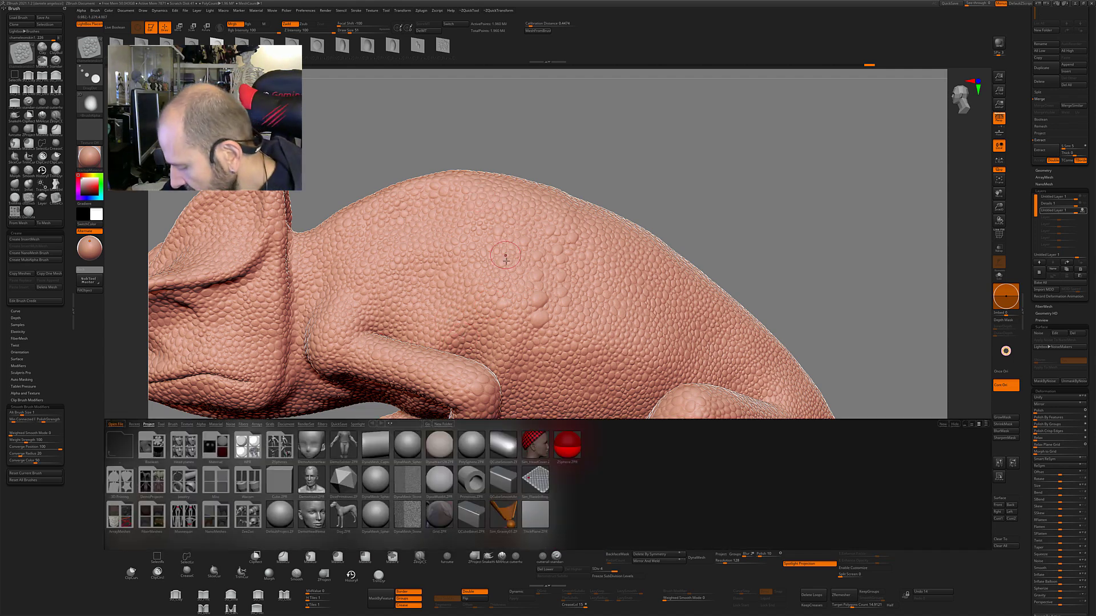
{"action": "key", "text": "comma"}
{"action": "key", "text": "b"}
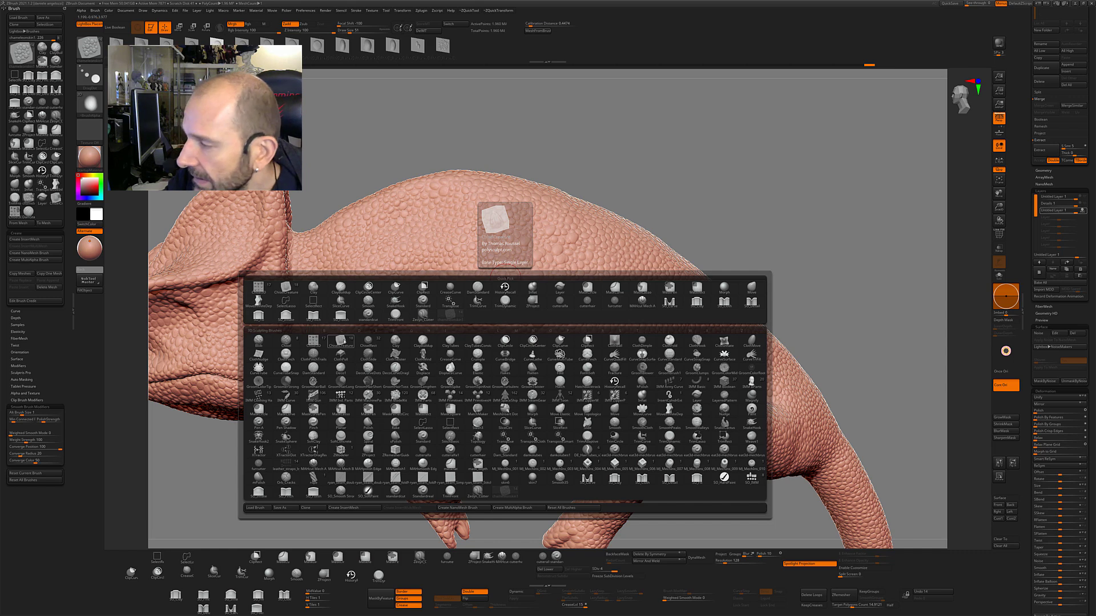
Step: Select ChiselCreature with the Teeth2 shape and stamp round knobs on the upper flank
{"action": "left_click", "coordinate": [343, 341]}
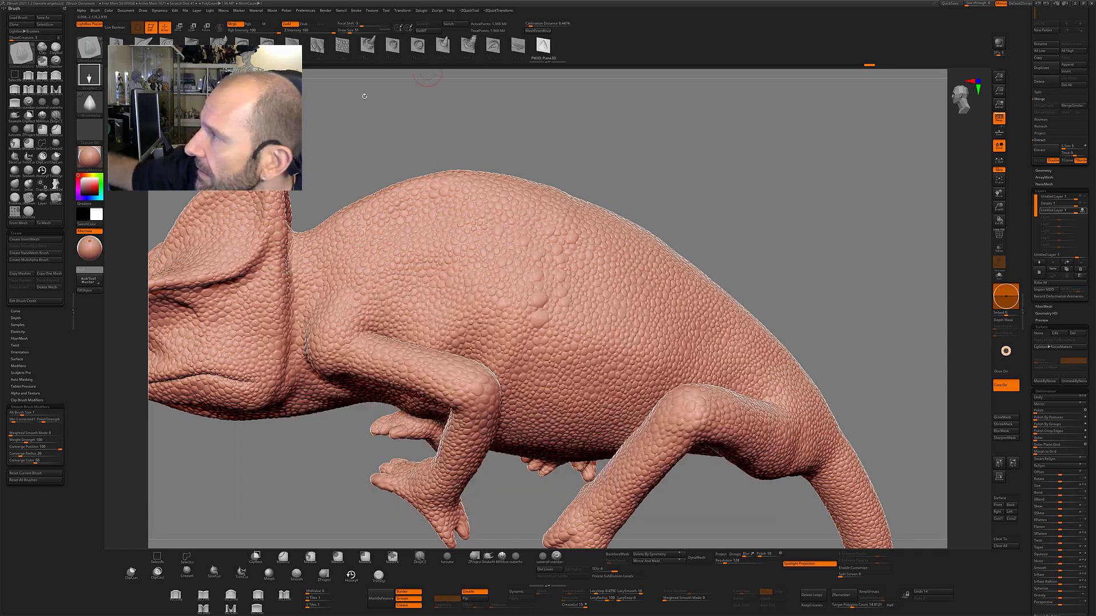
{"action": "left_click", "coordinate": [397, 49]}
{"action": "mouse_move", "coordinate": [571, 125]}
{"action": "left_mouse_down"}
{"action": "mouse_move", "coordinate": [497, 282]}
{"action": "mouse_move", "coordinate": [477, 297]}
{"action": "mouse_move", "coordinate": [484, 283]}
{"action": "left_mouse_up"}
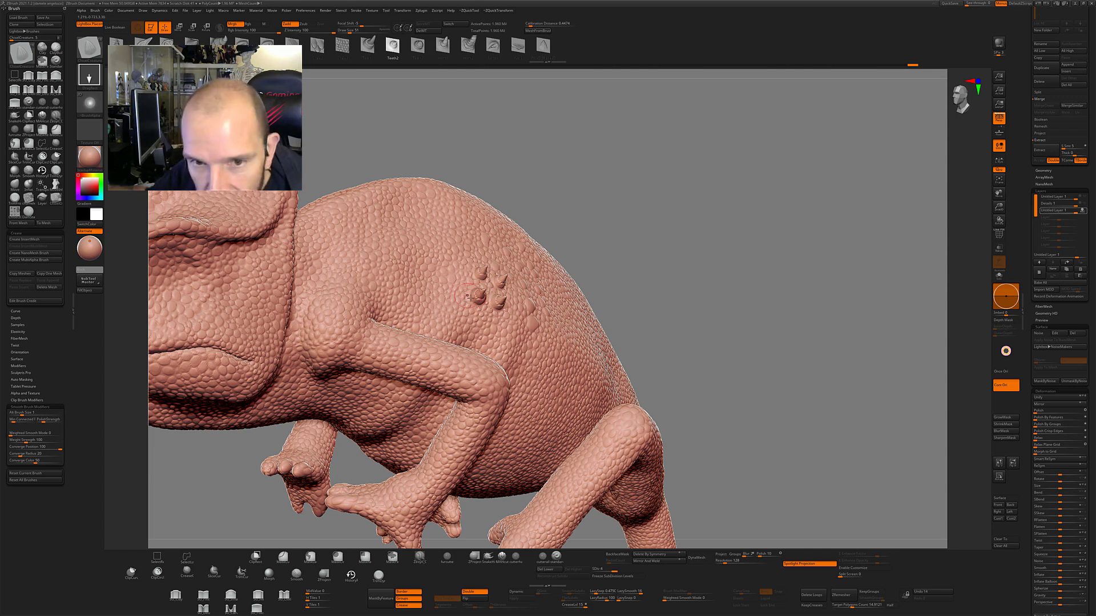
{"action": "left_click_drag", "start_coordinate": [616, 299], "coordinate": [645, 268]}
{"action": "left_click", "coordinate": [545, 260]}
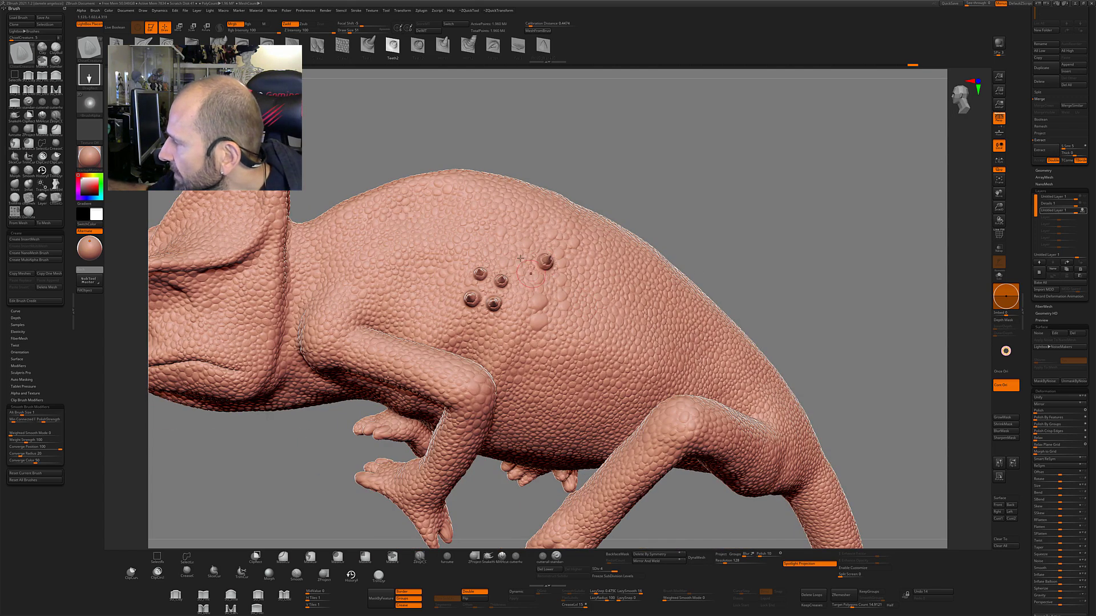
{"action": "left_click_drag", "start_coordinate": [696, 205], "coordinate": [673, 188]}
Step: Switch to Teeth3 and stamp three spiky knobs around the cluster, reopening the brush library
{"action": "left_click", "coordinate": [417, 46]}
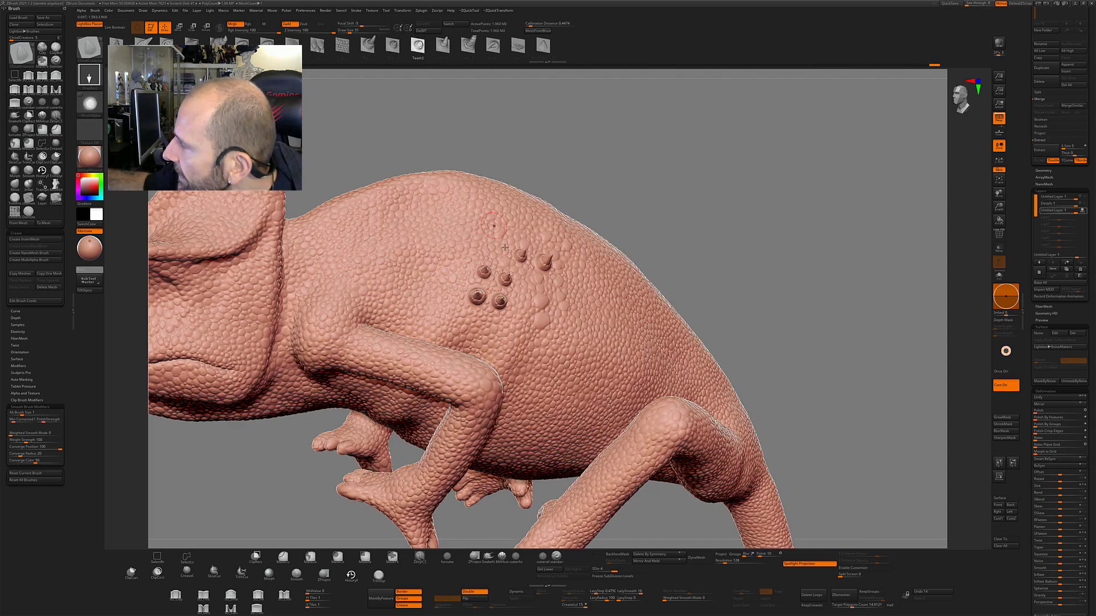
{"action": "left_click", "coordinate": [498, 227]}
{"action": "left_click", "coordinate": [464, 217]}
{"action": "left_click_drag", "start_coordinate": [498, 181], "coordinate": [451, 188]}
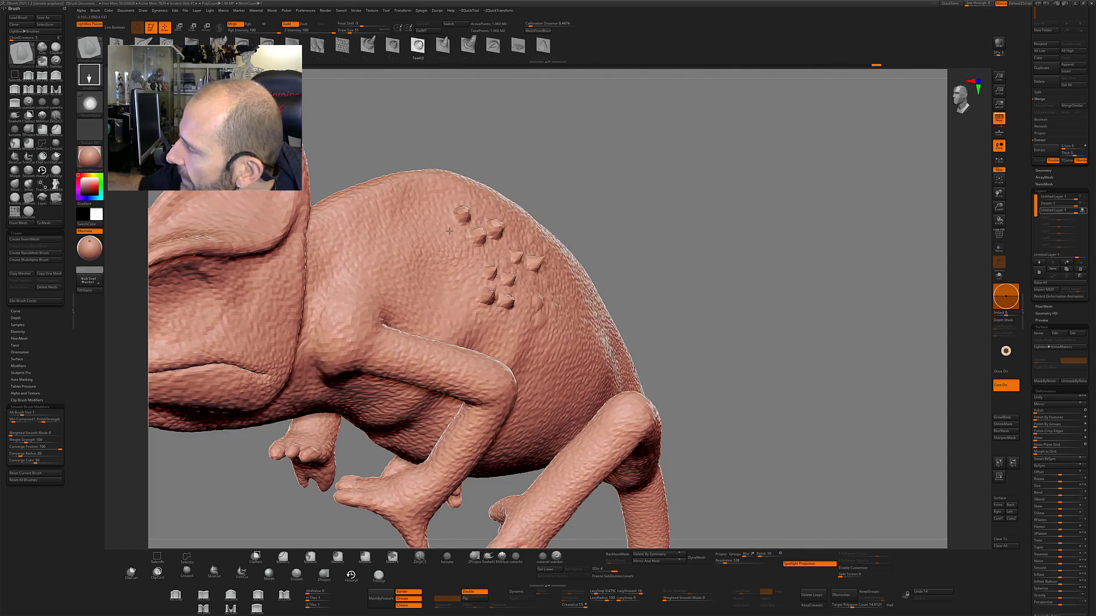
{"action": "left_click", "coordinate": [445, 222]}
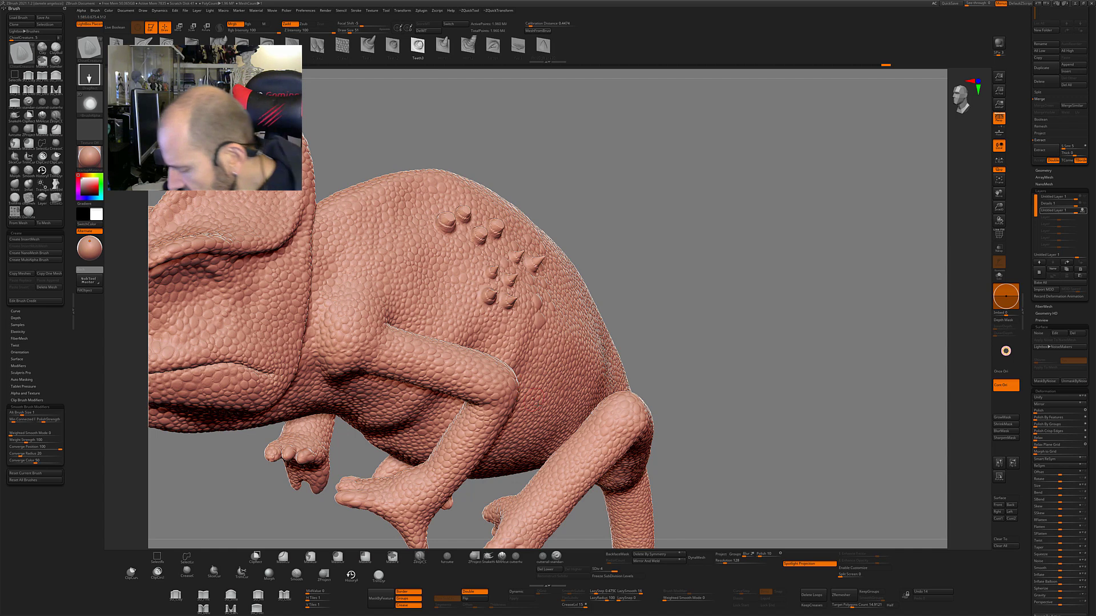
{"action": "key", "text": "b"}
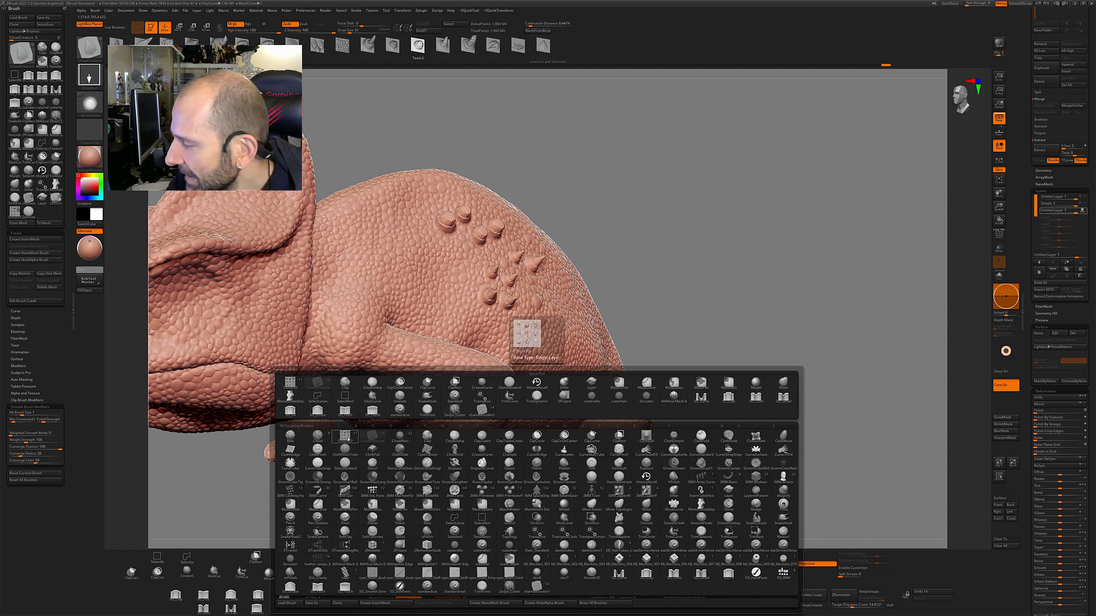
Step: Stamp Chisel3D bumps on the flank and undo the stray ones near the shoulder
{"action": "left_click", "coordinate": [344, 436]}
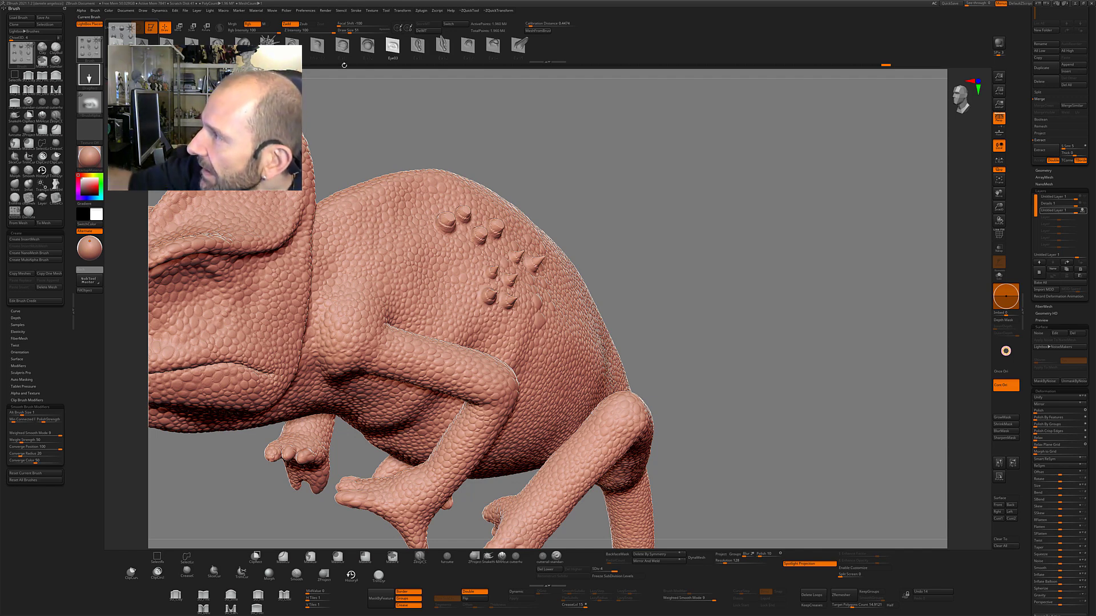
{"action": "left_click_drag", "start_coordinate": [621, 179], "coordinate": [638, 225]}
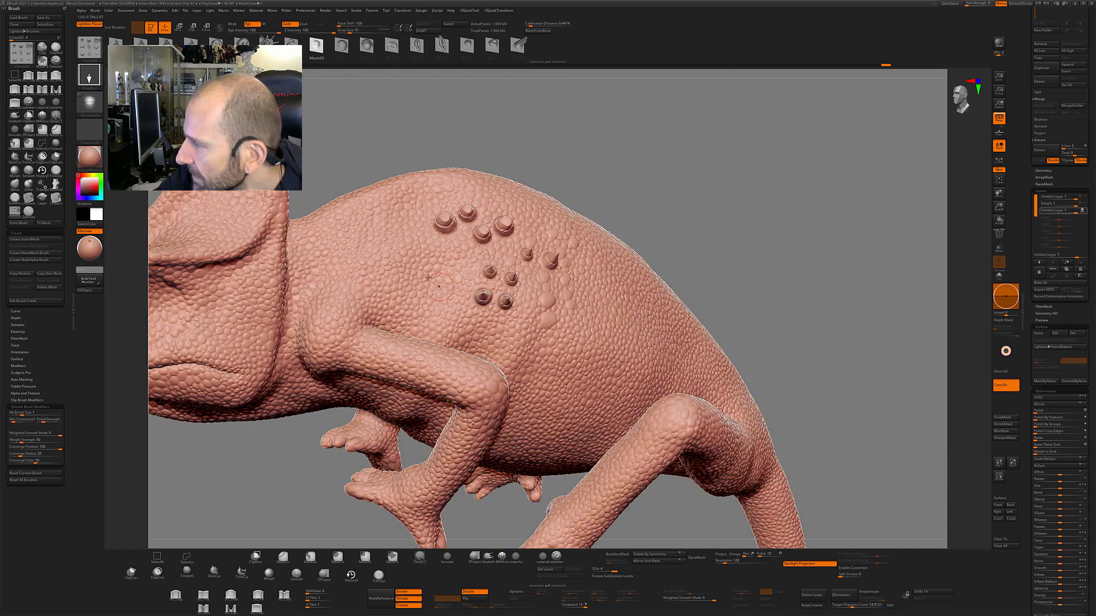
{"action": "mouse_move", "coordinate": [430, 281]}
{"action": "left_mouse_down"}
{"action": "mouse_move", "coordinate": [419, 302]}
{"action": "mouse_move", "coordinate": [401, 272]}
{"action": "mouse_move", "coordinate": [419, 295]}
{"action": "left_mouse_up"}
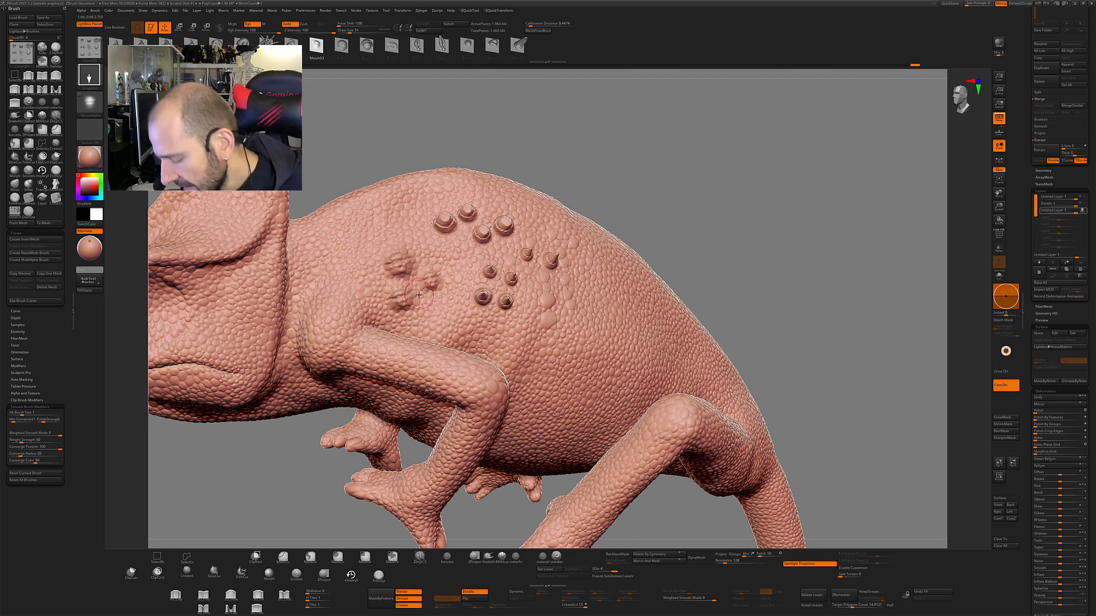
{"action": "key", "text": "ctrl"}
{"action": "key", "text": "ctrl+z"}
{"action": "key", "text": "ctrl+z"}
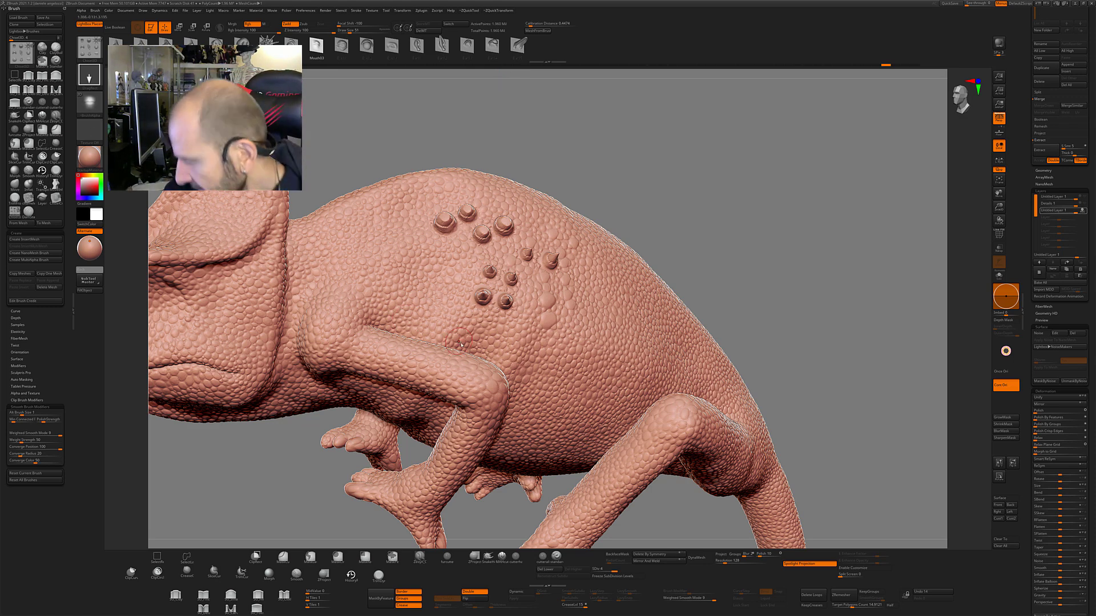
Step: Close the brush picker and bring up the chameleon's Tool palette
{"action": "key", "text": "b"}
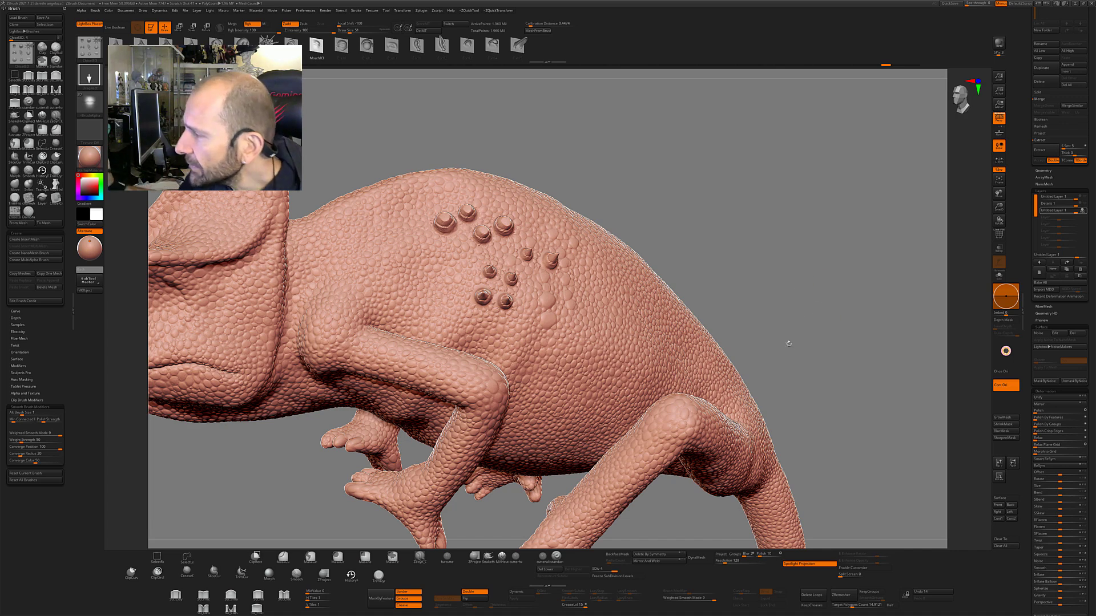
{"action": "left_click_drag", "start_coordinate": [787, 337], "coordinate": [860, 313]}
{"action": "scroll", "coordinate": [1072, 291], "scroll_direction": "up", "scroll_amount": 5}
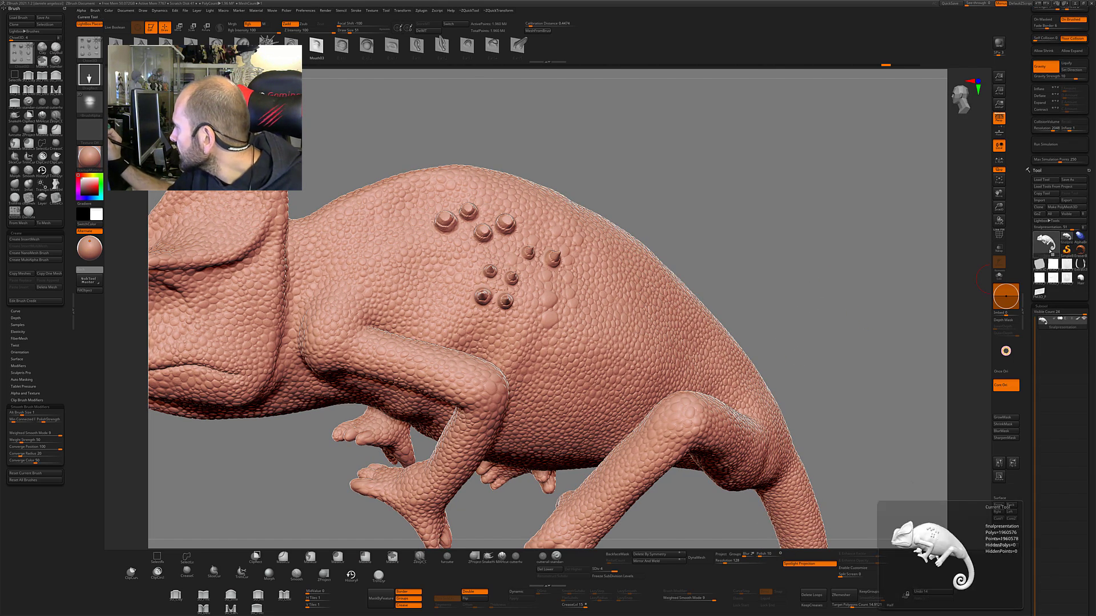
Step: Replace the chameleon with the PM3D_Plane3D mesh, frame it, and subdivide once
{"action": "left_click", "coordinate": [1045, 242]}
{"action": "left_click", "coordinate": [1013, 246]}
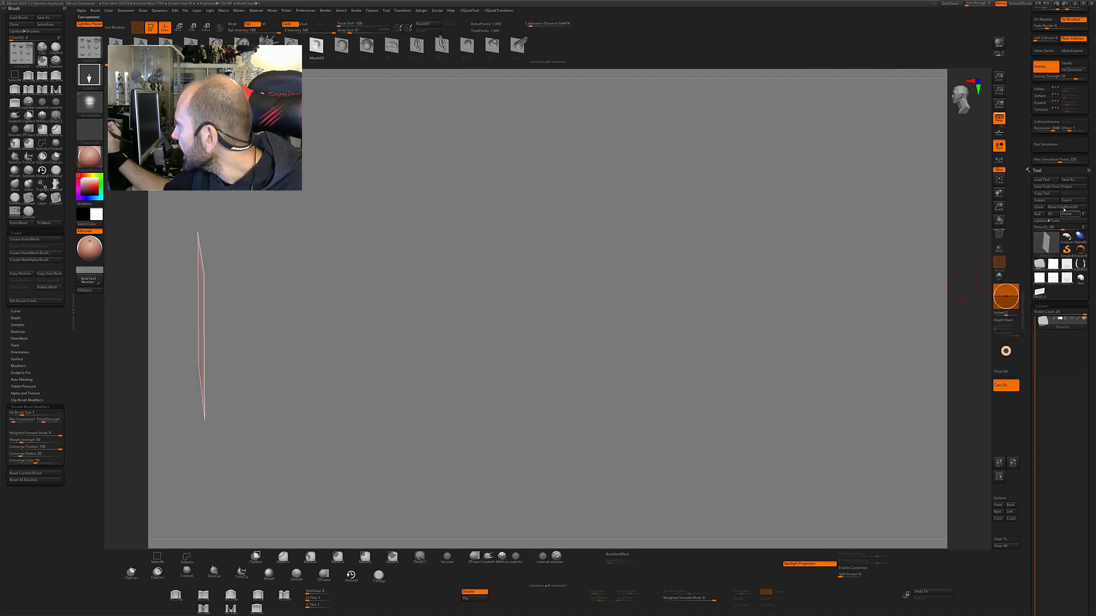
{"action": "left_click_drag", "start_coordinate": [762, 345], "coordinate": [962, 348]}
{"action": "key", "text": "f"}
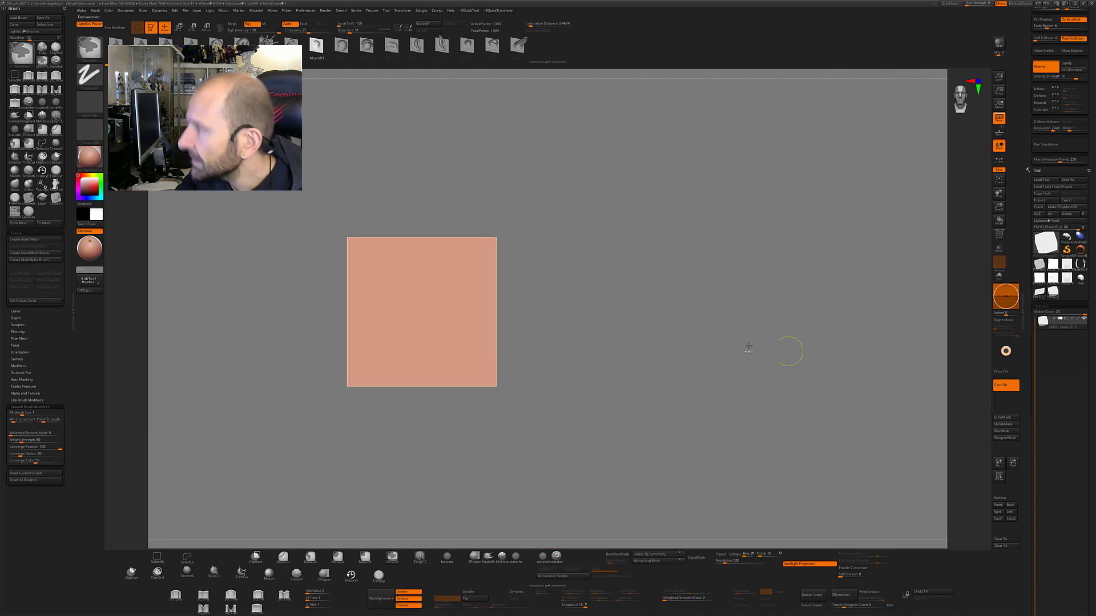
{"action": "key", "text": "ctrl+d"}
{"action": "key", "text": "ctrl+d"}
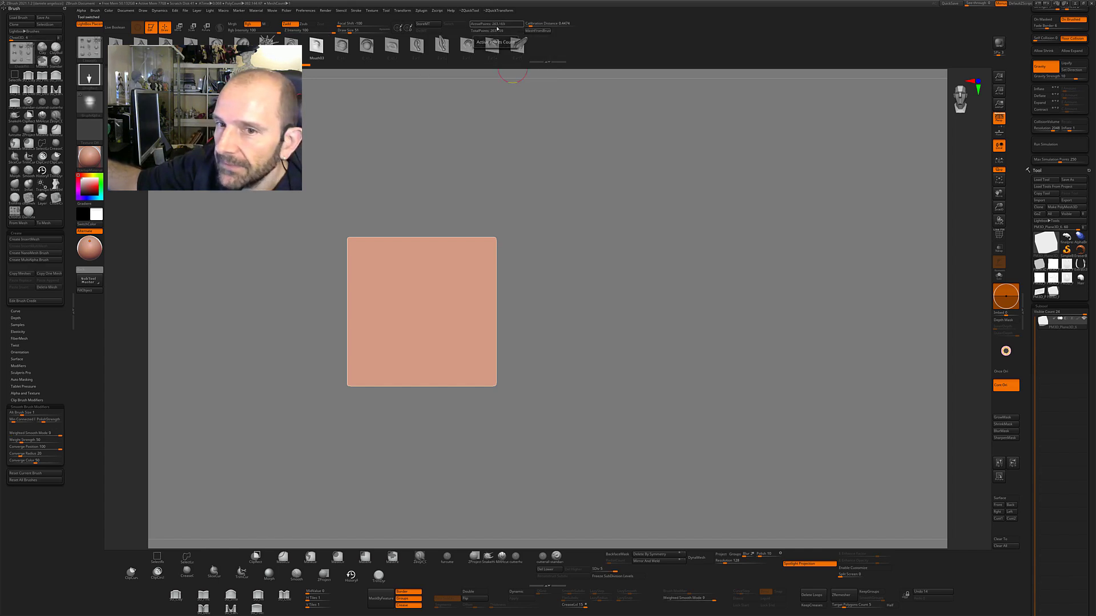
{"action": "left_click_drag", "start_coordinate": [794, 350], "coordinate": [827, 365], "text": "alt"}
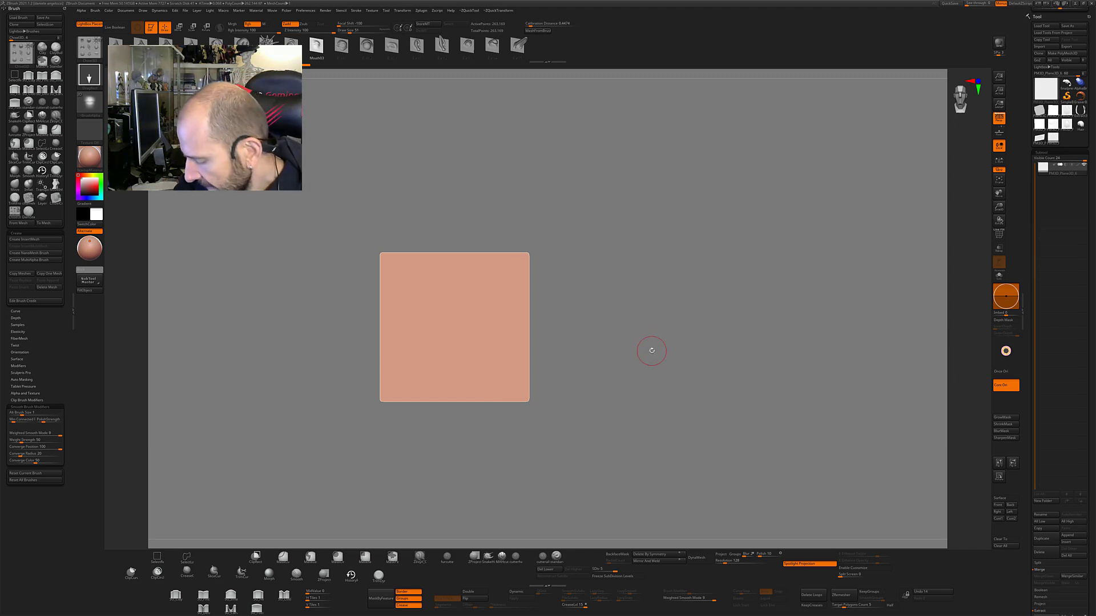
Step: Select ClayBuildup, enlarge the plane in view, apply Morph to Grid, and mask a triangle shape
{"action": "key", "text": "b"}
{"action": "key", "text": "c"}
{"action": "key", "text": "b"}
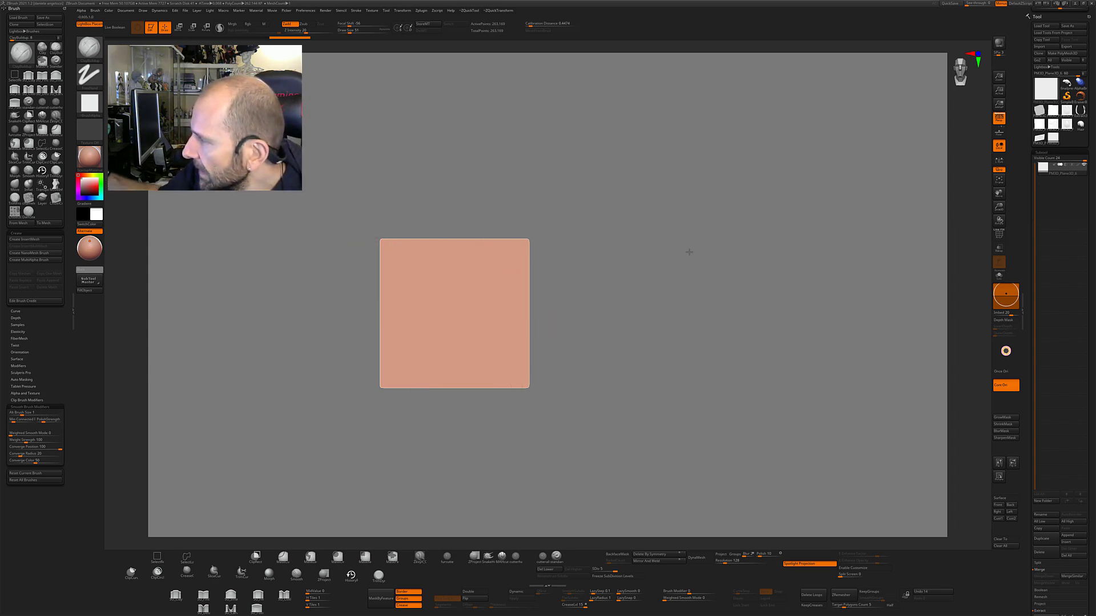
{"action": "left_click_drag", "start_coordinate": [689, 252], "coordinate": [688, 143], "text": "alt"}
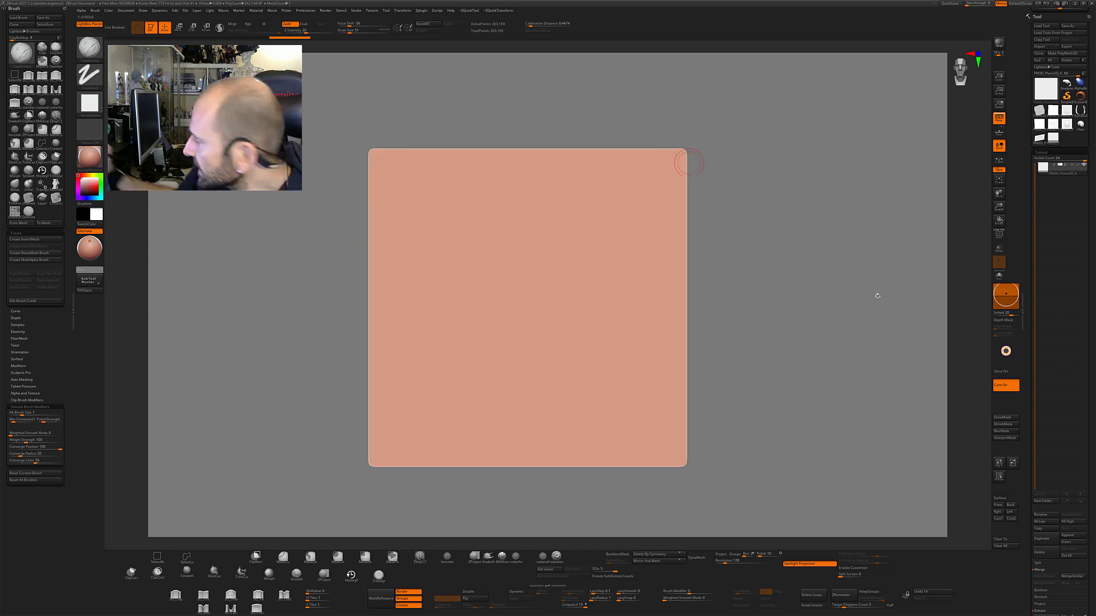
{"action": "scroll", "coordinate": [1058, 319], "scroll_direction": "down", "scroll_amount": 10}
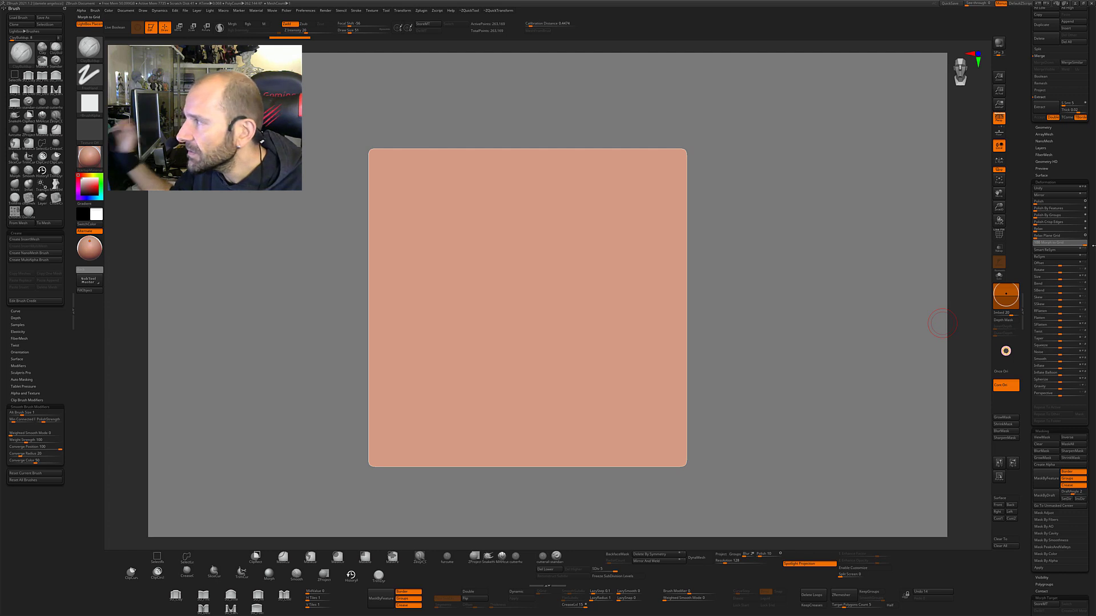
{"action": "left_click", "coordinate": [1056, 242]}
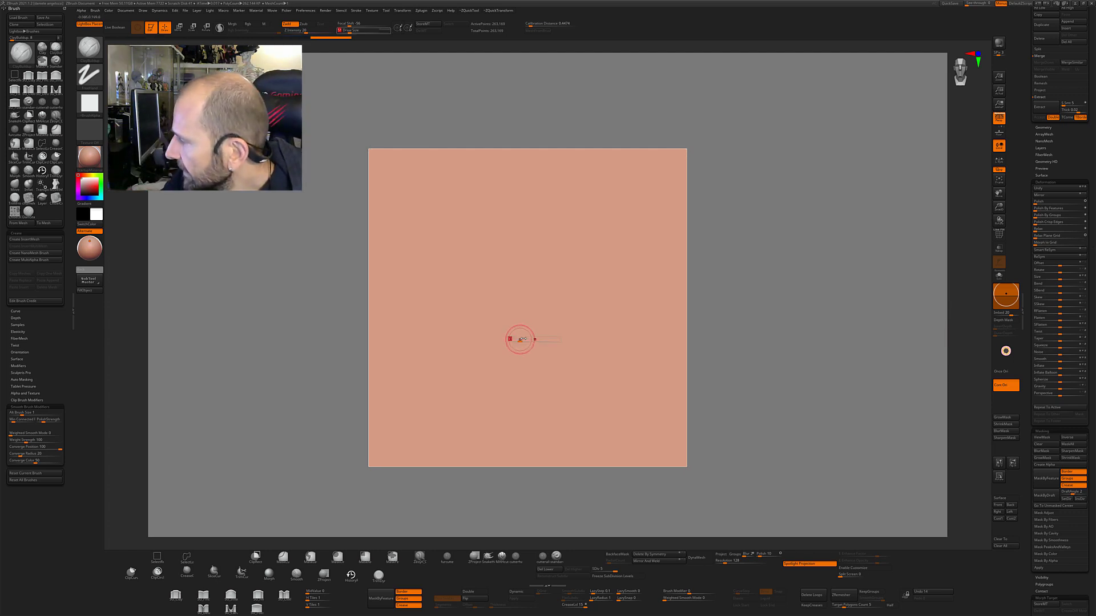
{"action": "mouse_move", "coordinate": [447, 397]}
{"action": "left_mouse_down", "text": "ctrl"}
{"action": "mouse_move", "coordinate": [512, 242]}
{"action": "mouse_move", "coordinate": [524, 327]}
{"action": "mouse_move", "coordinate": [558, 397]}
{"action": "left_mouse_up", "text": "ctrl"}
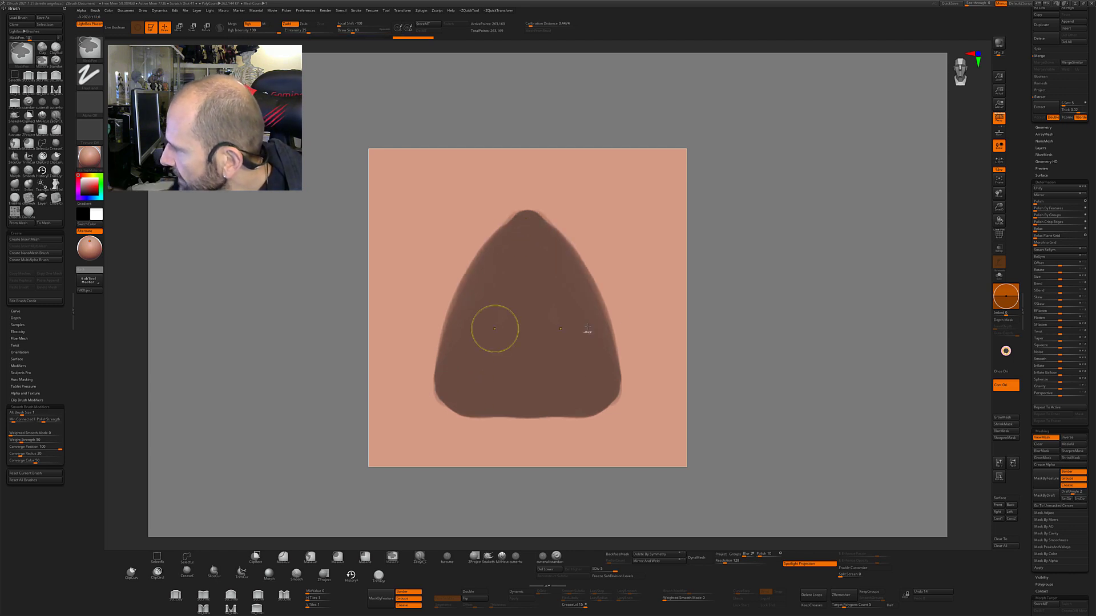
Step: Invert and blur the mask so only the soft-edged triangle stays free to sculpt
{"action": "left_click", "coordinate": [756, 297], "text": "ctrl"}
{"action": "left_click", "coordinate": [577, 321], "text": "ctrl"}
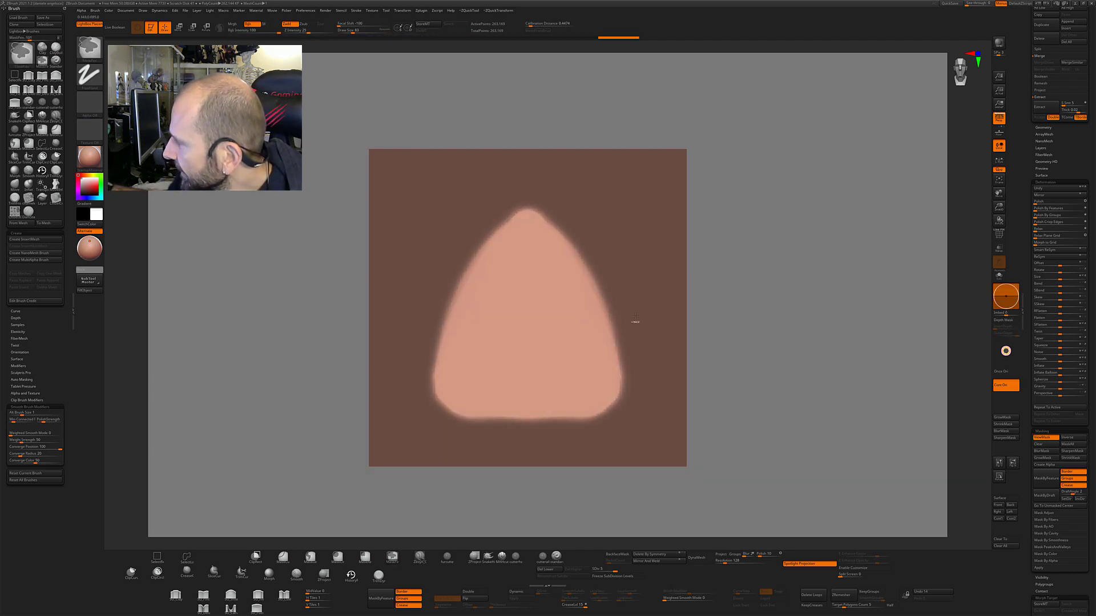
{"action": "left_click", "coordinate": [713, 324], "text": "ctrl"}
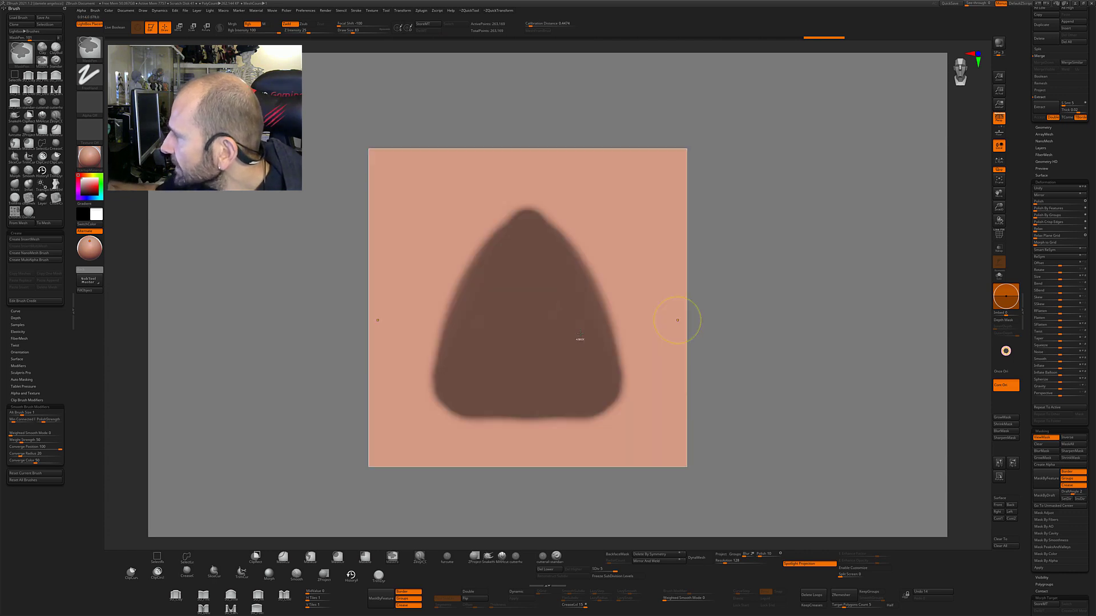
{"action": "left_click", "coordinate": [734, 315], "text": "ctrl"}
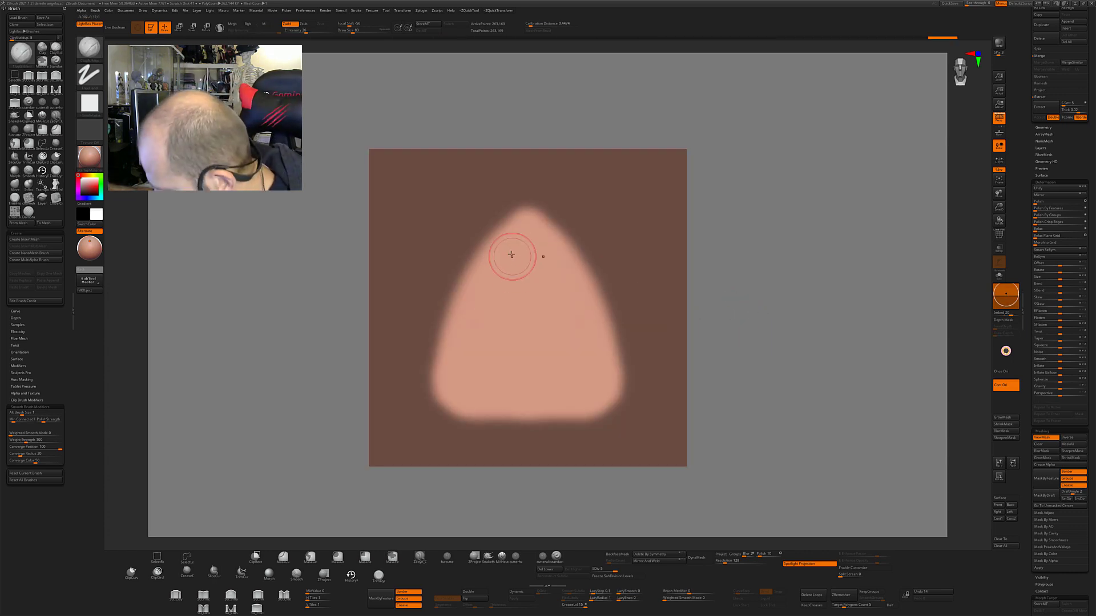
Step: Build up the triangle with larger ClayBuildup strokes, then smooth it at a lower subdivision level
{"action": "key", "text": "bracketright"}
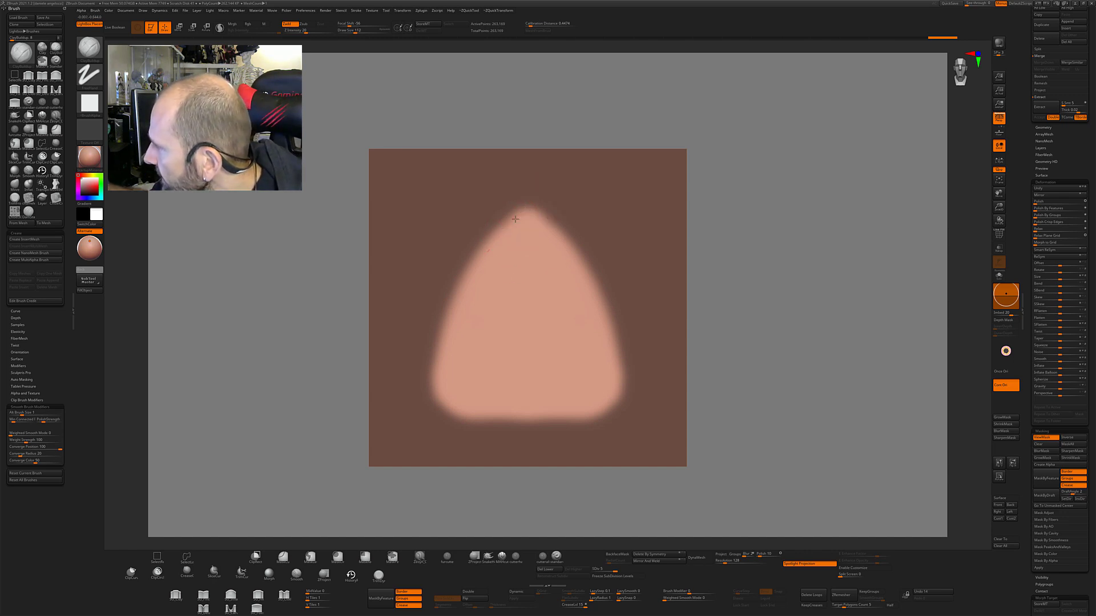
{"action": "mouse_move", "coordinate": [514, 219]}
{"action": "left_mouse_down"}
{"action": "mouse_move", "coordinate": [474, 343]}
{"action": "mouse_move", "coordinate": [482, 391]}
{"action": "left_mouse_up"}
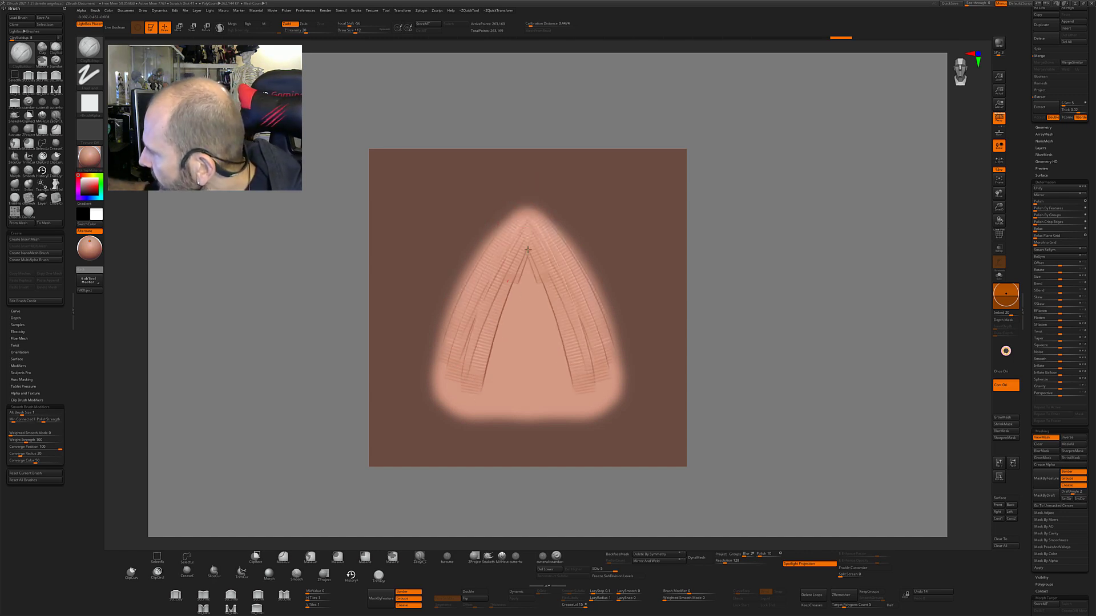
{"action": "mouse_move", "coordinate": [528, 250]}
{"action": "left_mouse_down"}
{"action": "mouse_move", "coordinate": [491, 411]}
{"action": "mouse_move", "coordinate": [548, 273]}
{"action": "left_mouse_up"}
{"action": "mouse_move", "coordinate": [513, 222]}
{"action": "left_mouse_down"}
{"action": "mouse_move", "coordinate": [545, 306]}
{"action": "mouse_move", "coordinate": [514, 394]}
{"action": "mouse_move", "coordinate": [479, 394]}
{"action": "mouse_move", "coordinate": [486, 404]}
{"action": "left_mouse_up"}
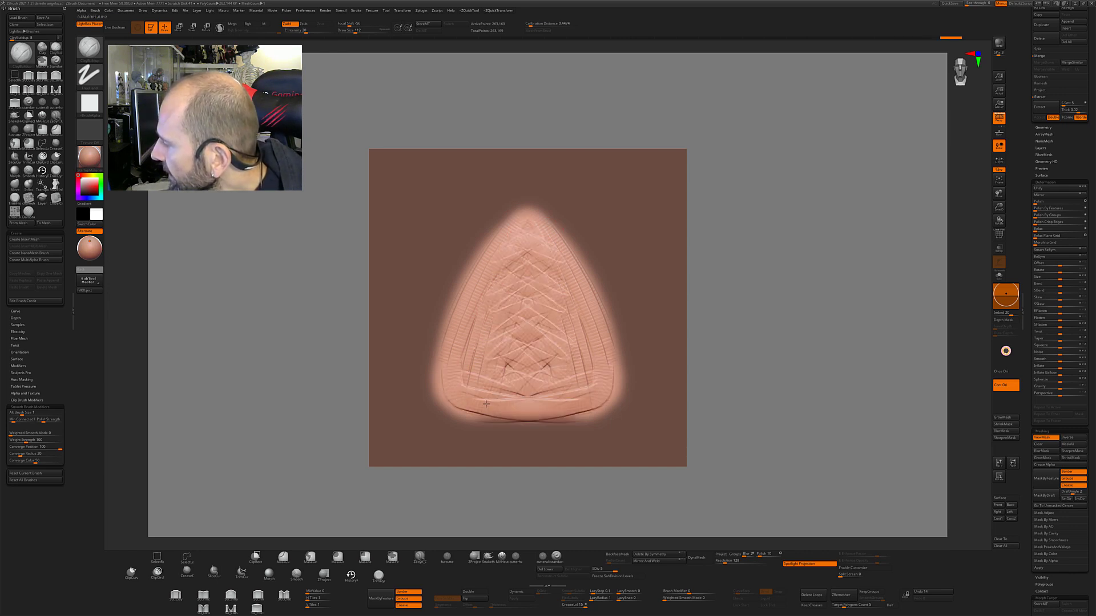
{"action": "key", "text": "shift+d"}
{"action": "mouse_move", "coordinate": [565, 399]}
{"action": "left_mouse_down", "text": "shift"}
{"action": "mouse_move", "coordinate": [502, 365]}
{"action": "mouse_move", "coordinate": [452, 366]}
{"action": "mouse_move", "coordinate": [468, 399]}
{"action": "left_mouse_up", "text": "shift"}
Step: Discard the trial inner and zigzag strand lines and turn the plane edge-on
{"action": "mouse_move", "coordinate": [477, 348]}
{"action": "left_mouse_down"}
{"action": "mouse_move", "coordinate": [530, 206]}
{"action": "mouse_move", "coordinate": [531, 315]}
{"action": "left_mouse_up"}
{"action": "key", "text": "ctrl+z"}
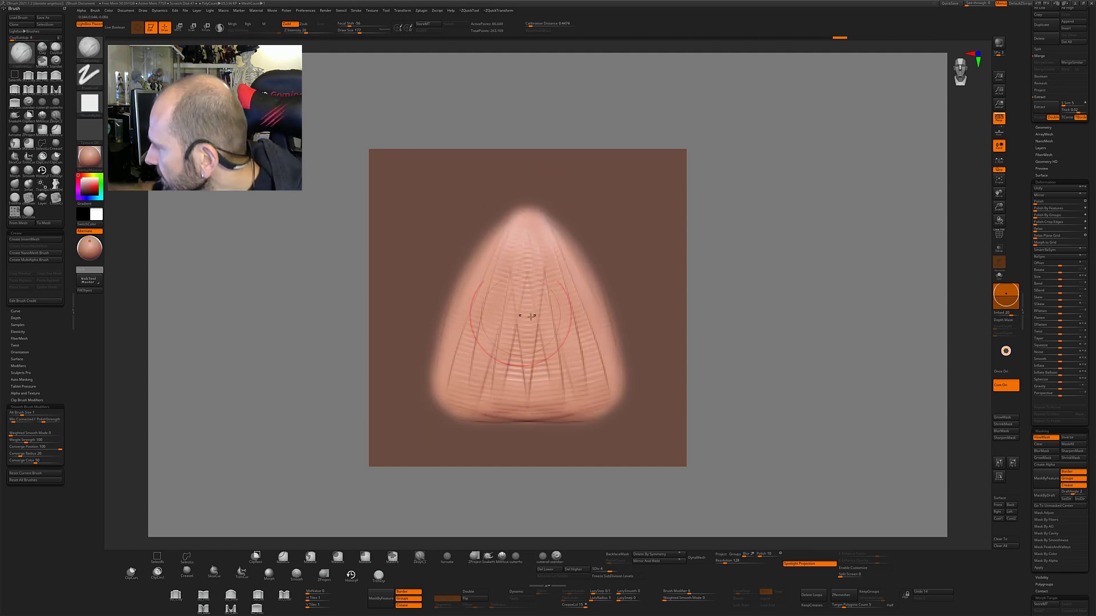
{"action": "key", "text": "ctrl+z"}
{"action": "key", "text": "ctrl+z"}
{"action": "left_click_drag", "start_coordinate": [759, 336], "coordinate": [649, 287]}
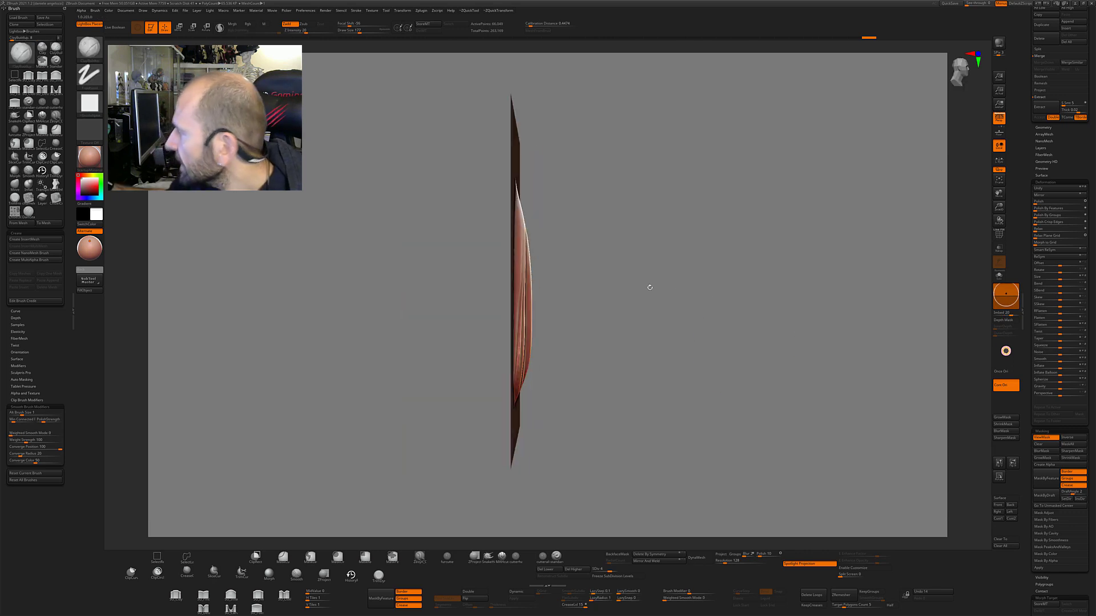
Step: Pull the plane's centre into a curved bump with the infinite-depth Move brush at size 172
{"action": "left_click_drag", "start_coordinate": [881, 232], "coordinate": [539, 306]}
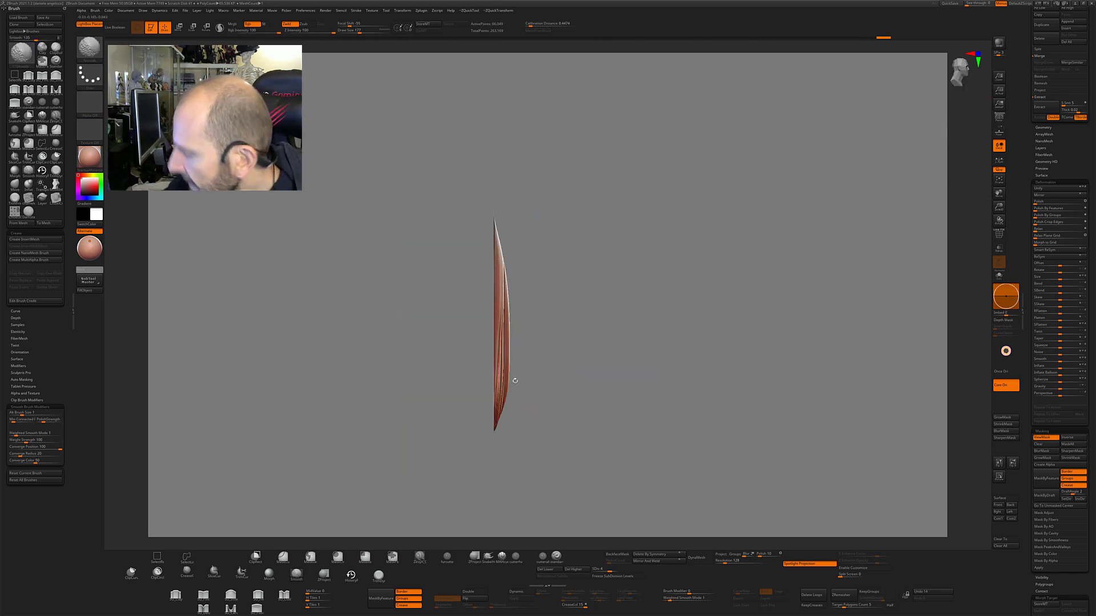
{"action": "key", "text": "b"}
{"action": "key", "text": "m"}
{"action": "key", "text": "i"}
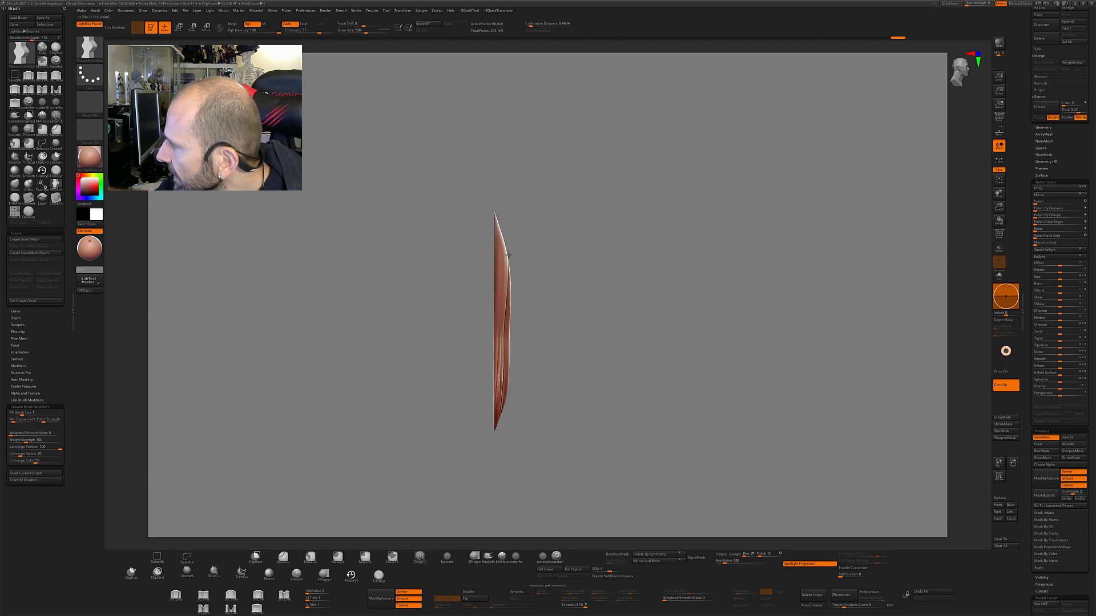
{"action": "left_click_drag", "start_coordinate": [505, 239], "coordinate": [505, 377]}
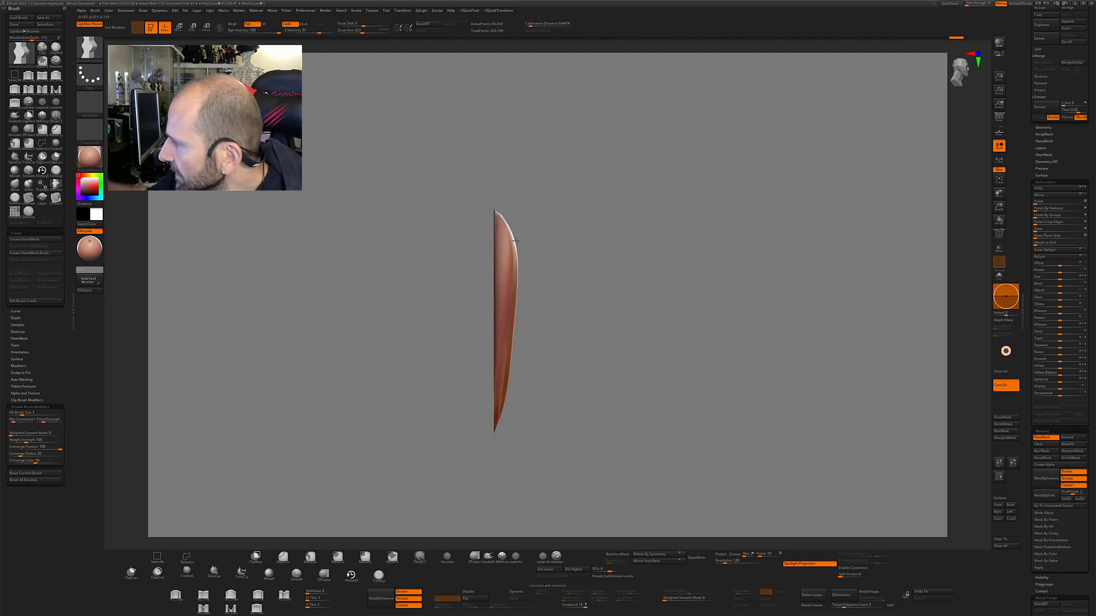
{"action": "key", "text": "shift"}
{"action": "left_click_drag", "start_coordinate": [513, 308], "coordinate": [545, 239], "text": "shift"}
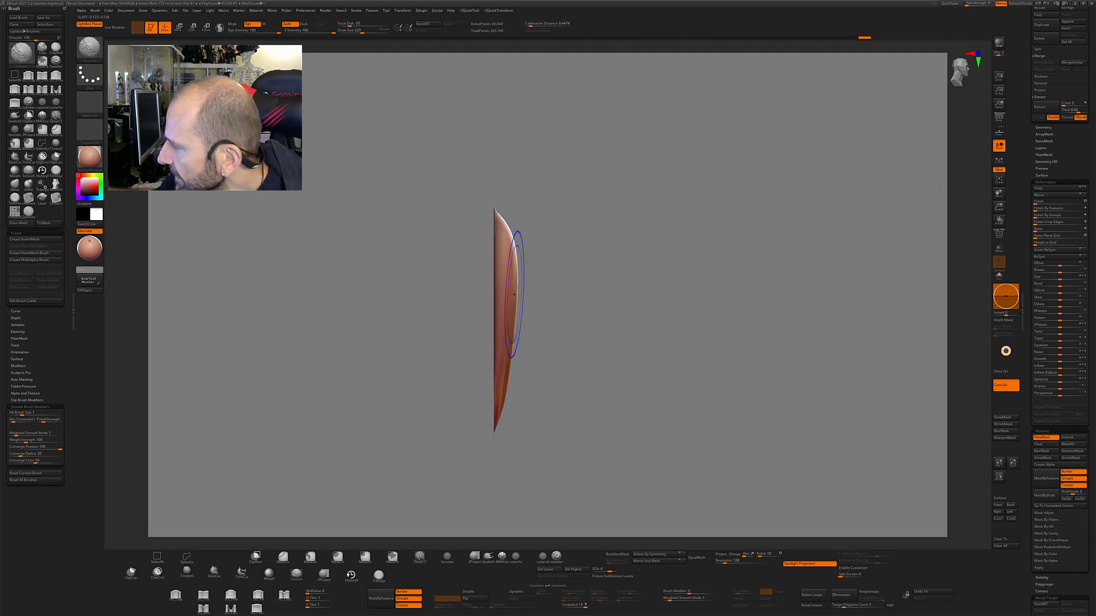
{"action": "type", "text": "s172"}
{"action": "key", "text": "Return"}
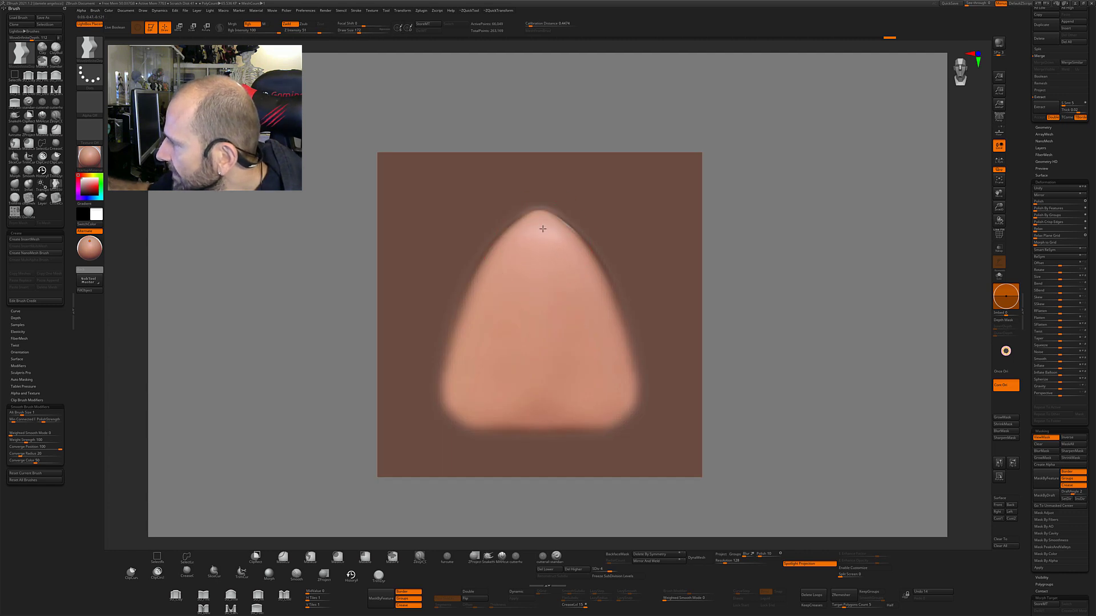
{"action": "mouse_move", "coordinate": [736, 314]}
{"action": "left_mouse_down", "text": "shift"}
{"action": "mouse_move", "coordinate": [619, 310]}
{"action": "mouse_move", "coordinate": [548, 256]}
{"action": "left_mouse_up", "text": "shift"}
{"action": "key", "text": "s"}
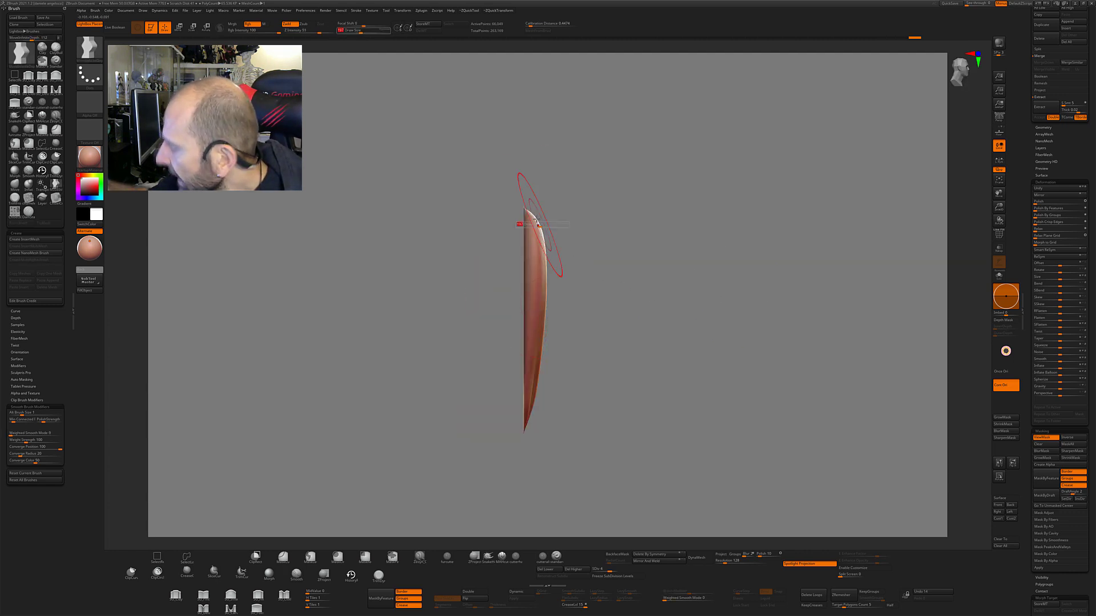
Step: Shape the bump's tip into a rounded point with the standard Move brush and smooth it
{"action": "key", "text": "b"}
{"action": "key", "text": "m"}
{"action": "key", "text": "v"}
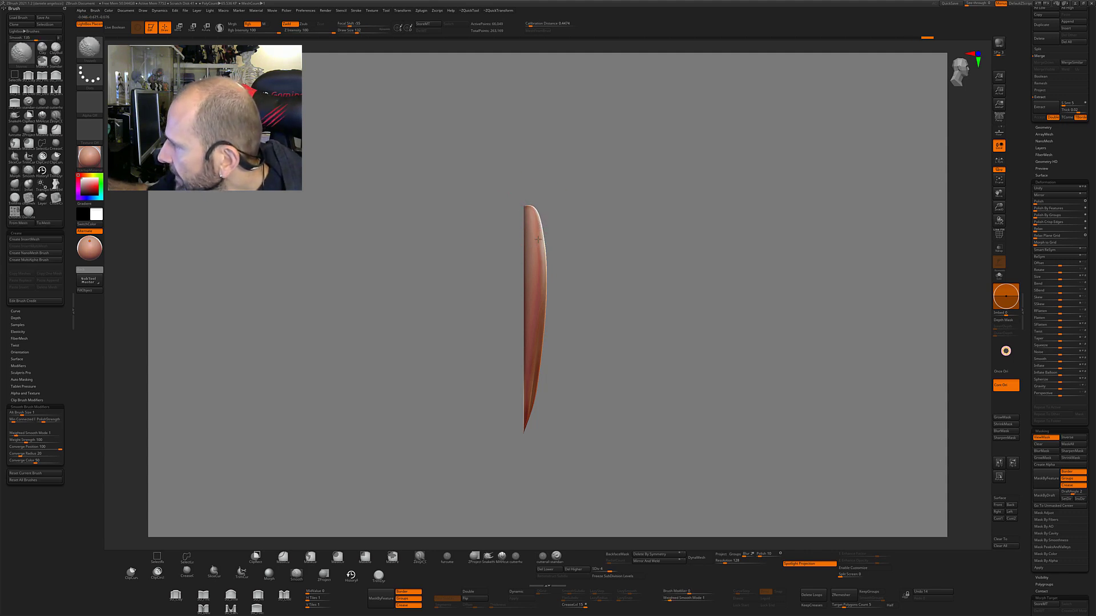
{"action": "left_click_drag", "start_coordinate": [537, 208], "coordinate": [531, 197]}
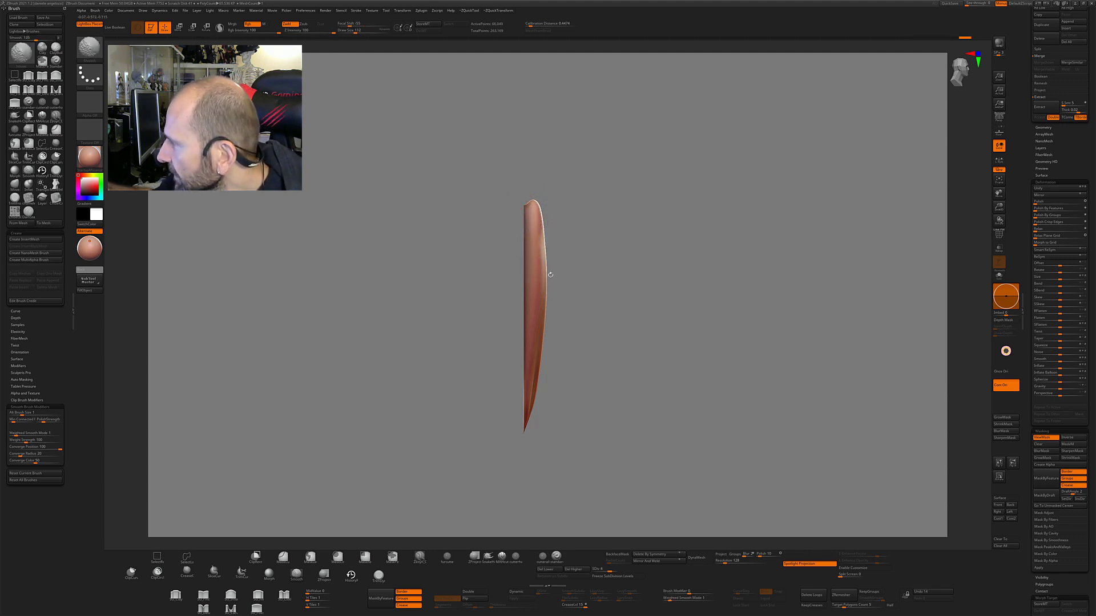
{"action": "key", "text": "s"}
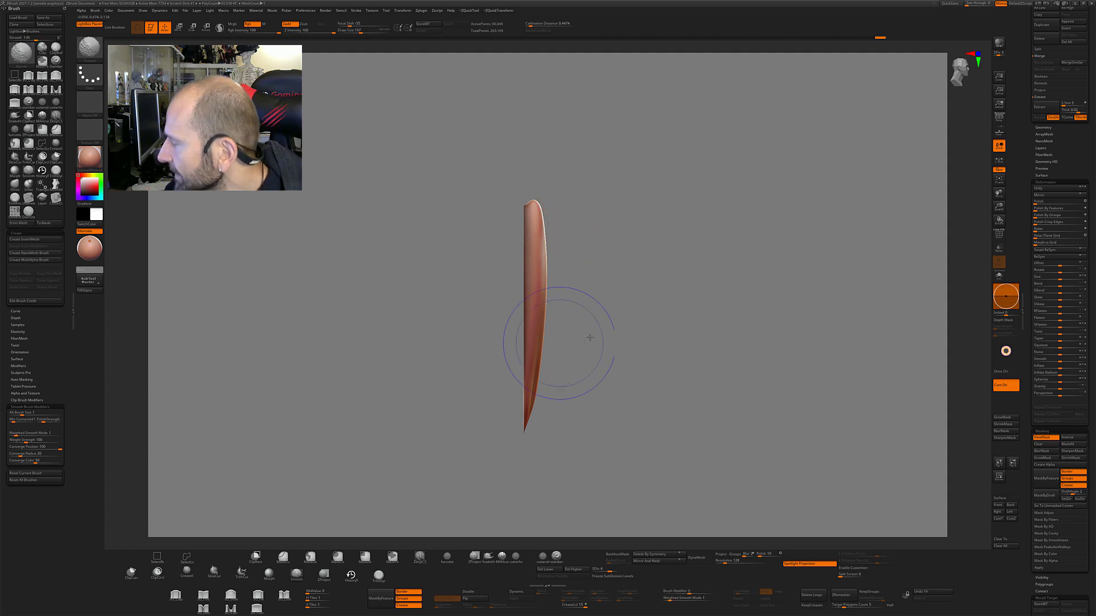
{"action": "left_click_drag", "start_coordinate": [587, 330], "coordinate": [560, 274], "text": "shift"}
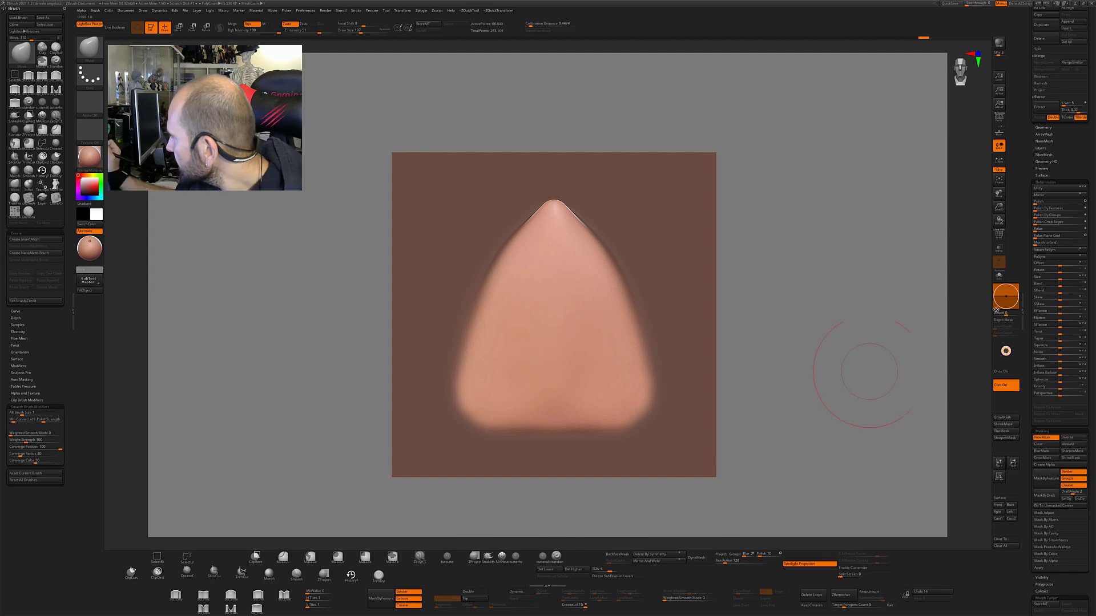
{"action": "key", "text": "shift"}
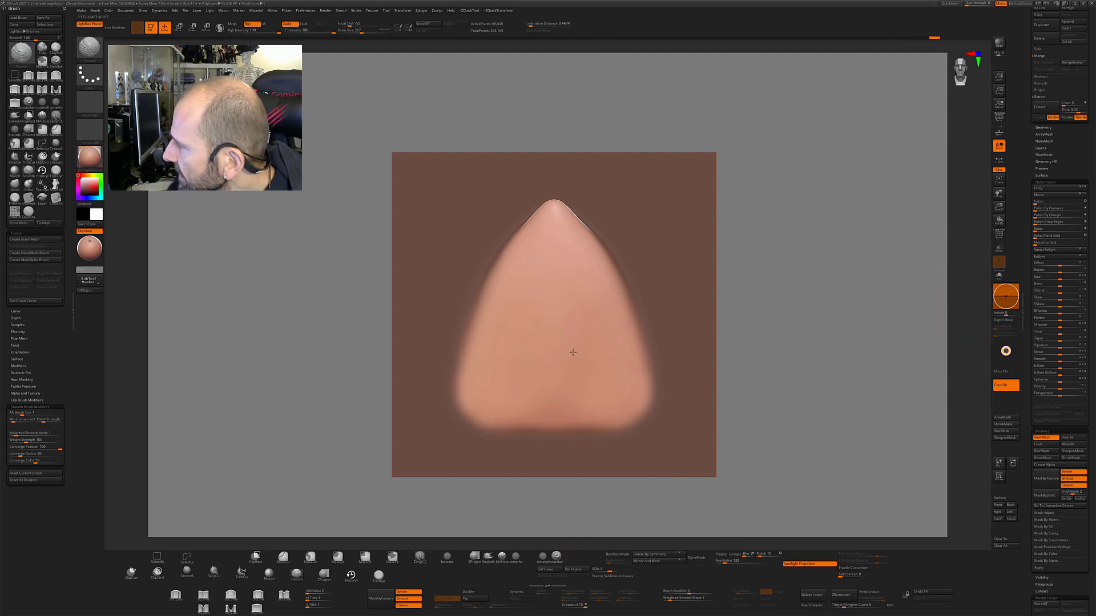
{"action": "left_click_drag", "start_coordinate": [617, 375], "coordinate": [734, 342], "text": "shift"}
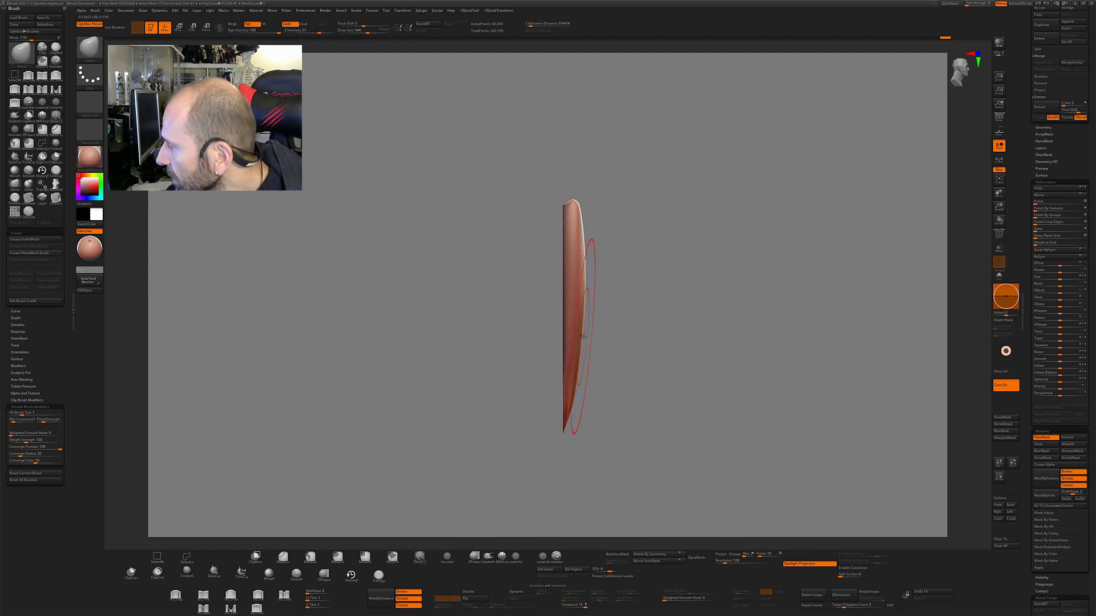
Step: Switch to a smaller ClayBuildup brush with the plane viewed front-on
{"action": "key", "text": "b"}
{"action": "key", "text": "c"}
{"action": "key", "text": "b"}
{"action": "left_click_drag", "start_coordinate": [580, 360], "coordinate": [589, 293], "text": "shift"}
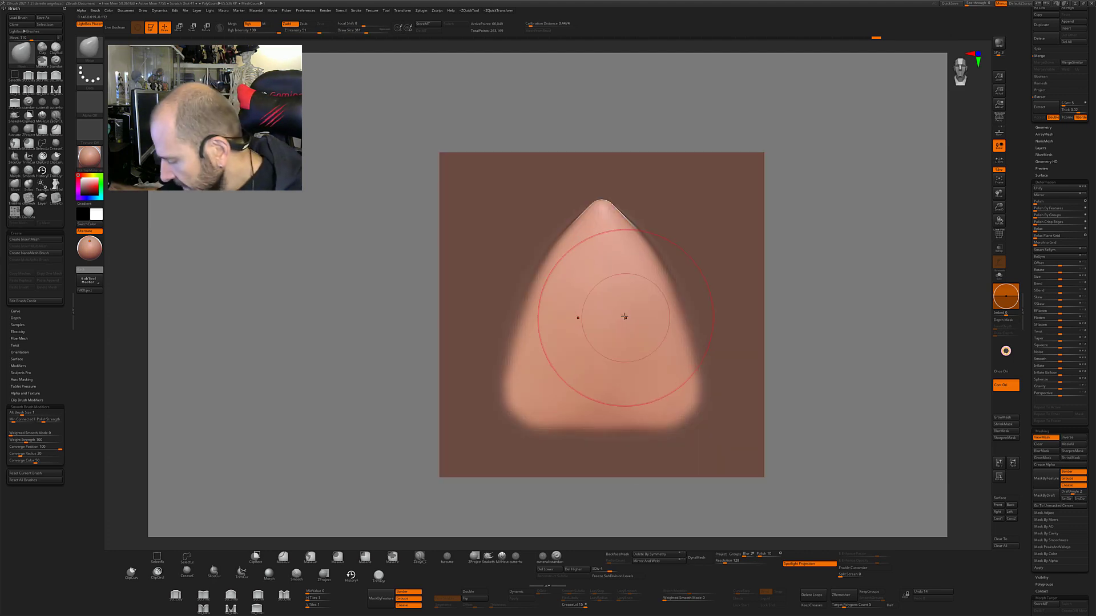
{"action": "key", "text": "bracketleft"}
{"action": "key", "text": "bracketleft"}
{"action": "key", "text": "bracketleft"}
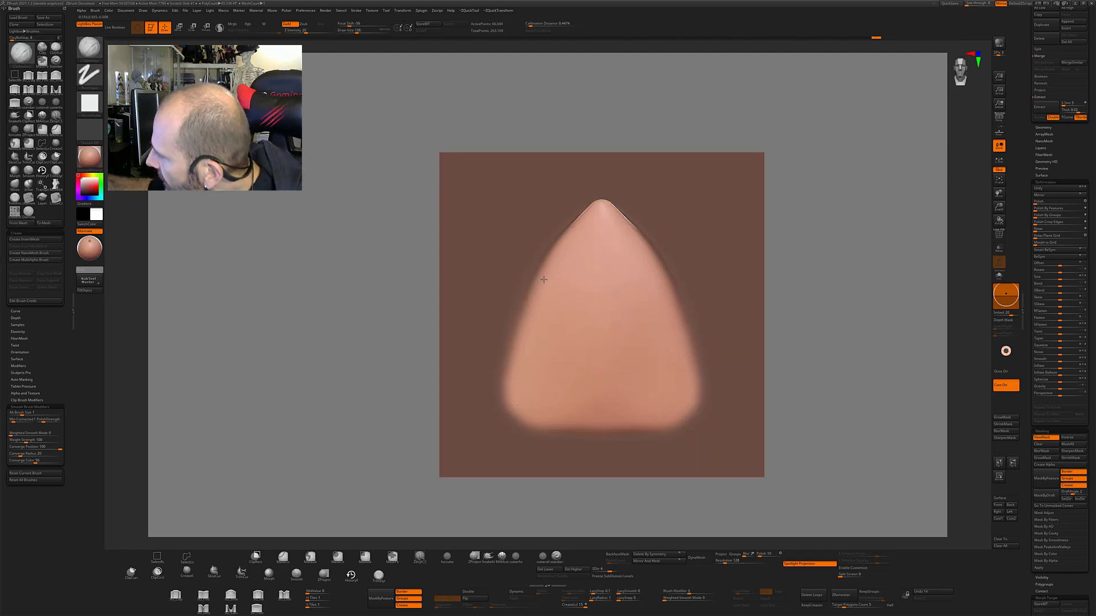
Step: Build up clay down the bump's centre and smooth it into a soft groove
{"action": "left_click_drag", "start_coordinate": [551, 268], "coordinate": [599, 206]}
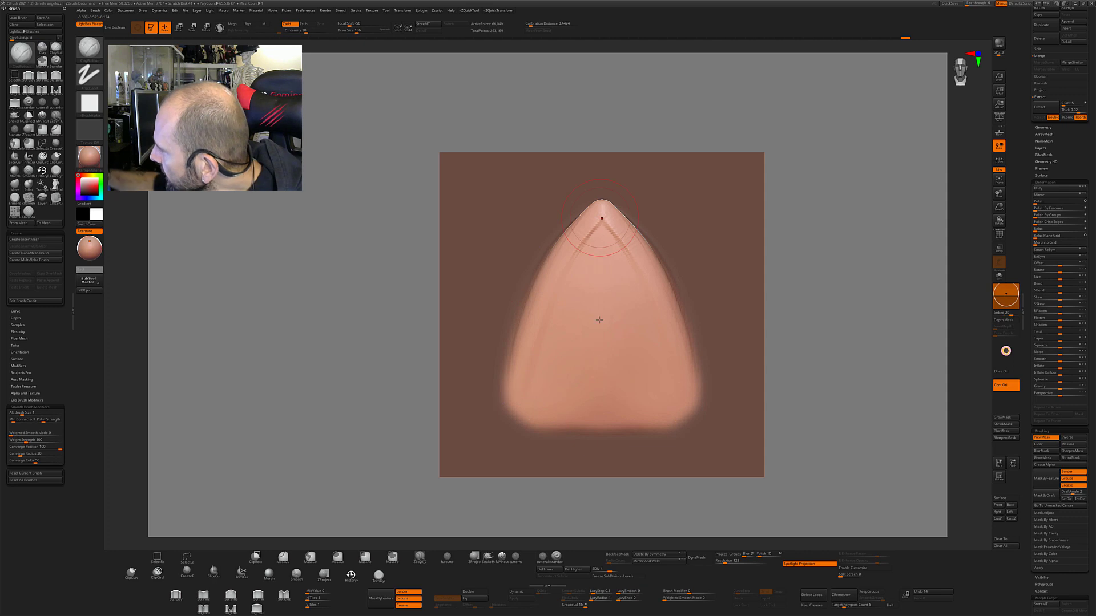
{"action": "mouse_move", "coordinate": [599, 348]}
{"action": "left_mouse_down"}
{"action": "mouse_move", "coordinate": [601, 276]}
{"action": "mouse_move", "coordinate": [617, 365]}
{"action": "left_mouse_up"}
{"action": "left_click_drag", "start_coordinate": [622, 239], "coordinate": [616, 383], "text": "shift"}
{"action": "left_click_drag", "start_coordinate": [593, 263], "coordinate": [605, 411], "text": "shift"}
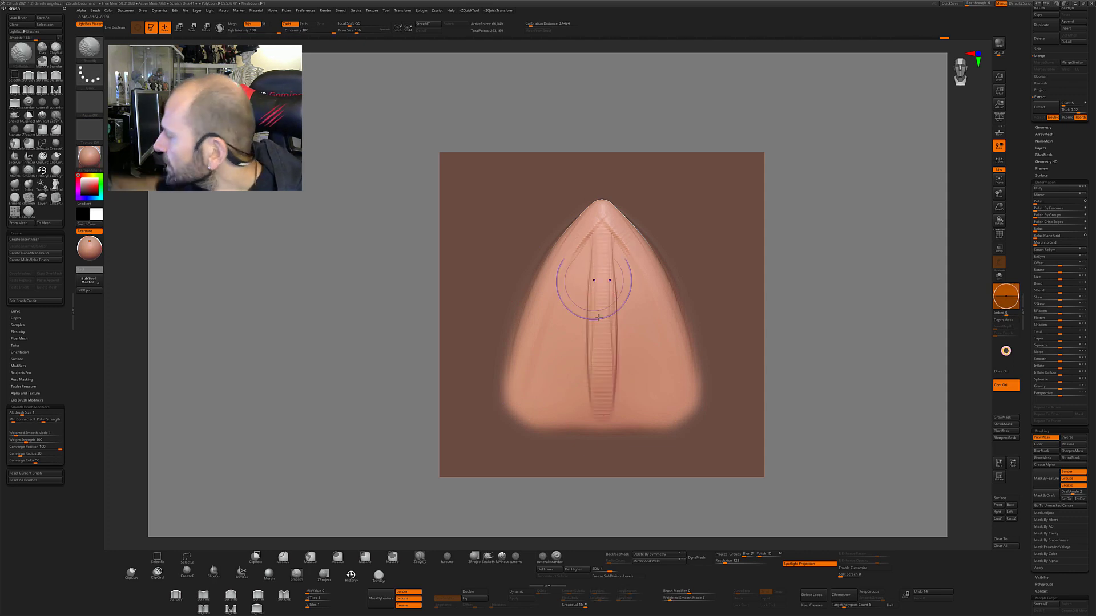
{"action": "left_click_drag", "start_coordinate": [615, 309], "coordinate": [615, 405], "text": "shift"}
Step: Draw curved creases down both sides and smooth two more centre lines into the groove
{"action": "mouse_move", "coordinate": [525, 399]}
{"action": "left_mouse_down"}
{"action": "mouse_move", "coordinate": [570, 257]}
{"action": "mouse_move", "coordinate": [667, 354]}
{"action": "left_mouse_up"}
{"action": "left_click_drag", "start_coordinate": [571, 251], "coordinate": [633, 232]}
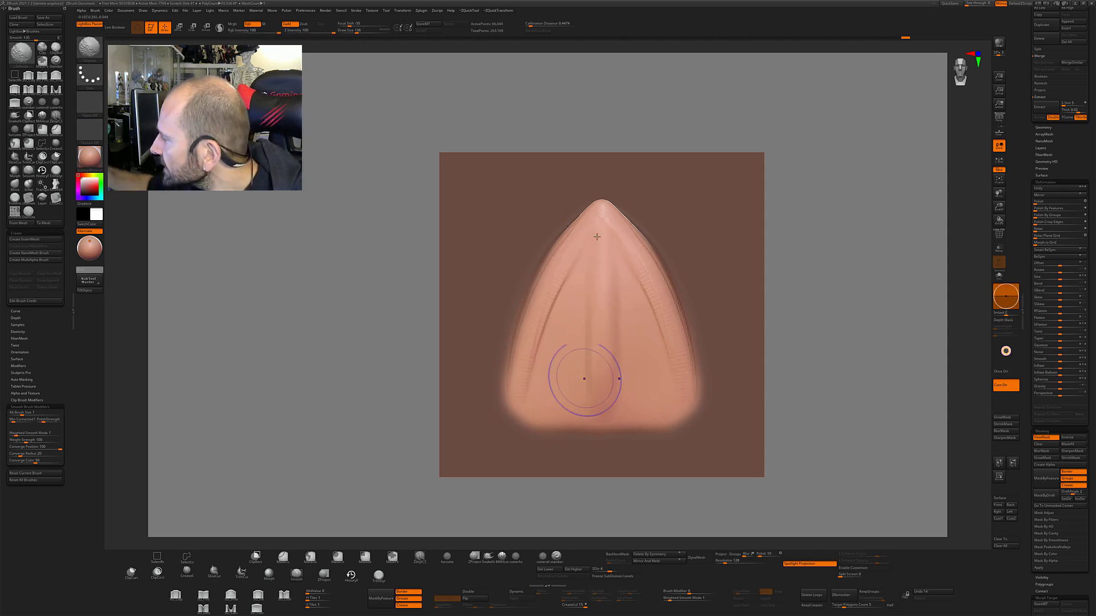
{"action": "left_click_drag", "start_coordinate": [587, 379], "coordinate": [588, 251]}
{"action": "left_click_drag", "start_coordinate": [615, 251], "coordinate": [615, 377]}
{"action": "left_click_drag", "start_coordinate": [591, 308], "coordinate": [605, 394], "text": "shift"}
{"action": "left_click_drag", "start_coordinate": [588, 262], "coordinate": [599, 371], "text": "shift"}
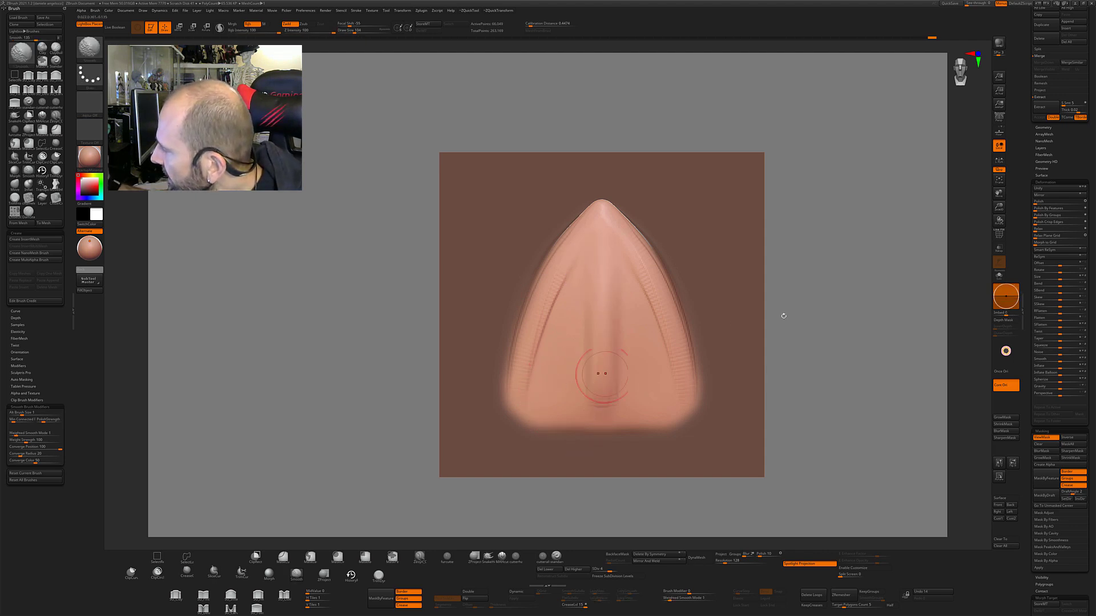
{"action": "mouse_move", "coordinate": [782, 313]}
{"action": "left_mouse_down"}
{"action": "mouse_move", "coordinate": [529, 340]}
{"action": "mouse_move", "coordinate": [571, 274]}
{"action": "left_mouse_up"}
Step: Deepen the curved side crease toward the tip and zoom out to face the plane
{"action": "left_click_drag", "start_coordinate": [525, 400], "coordinate": [576, 240]}
{"action": "left_click_drag", "start_coordinate": [531, 343], "coordinate": [583, 227]}
{"action": "mouse_move", "coordinate": [783, 356]}
{"action": "left_mouse_down"}
{"action": "mouse_move", "coordinate": [787, 330]}
{"action": "mouse_move", "coordinate": [819, 366]}
{"action": "mouse_move", "coordinate": [642, 448]}
{"action": "left_mouse_up"}
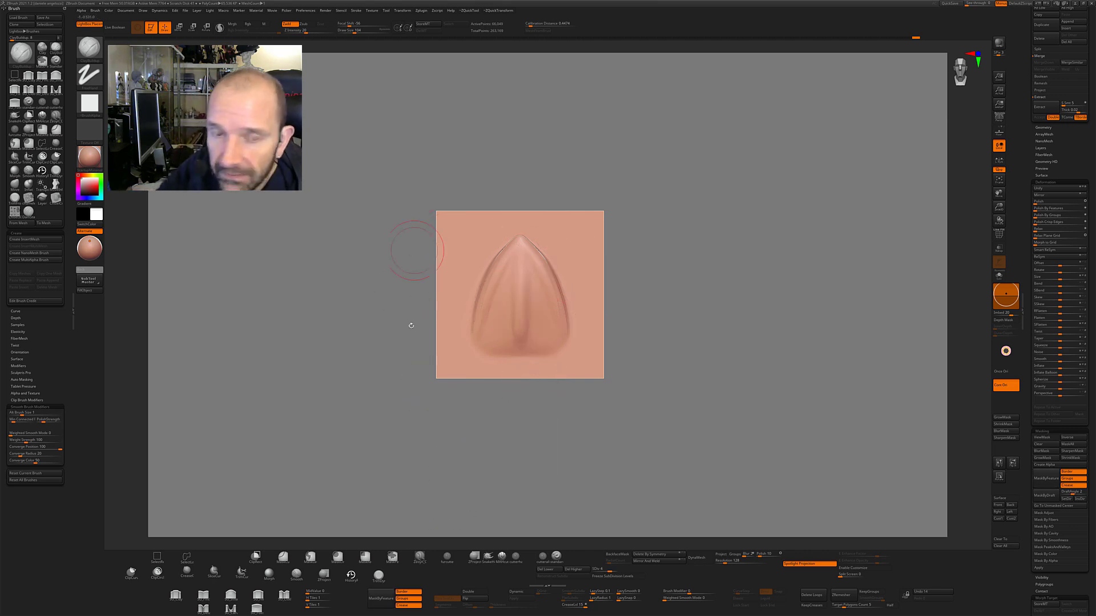
Step: Apply Mask By Feature (Border), invert it, inspect the plane, and show the thumbnail strip
{"action": "left_click", "coordinate": [382, 601]}
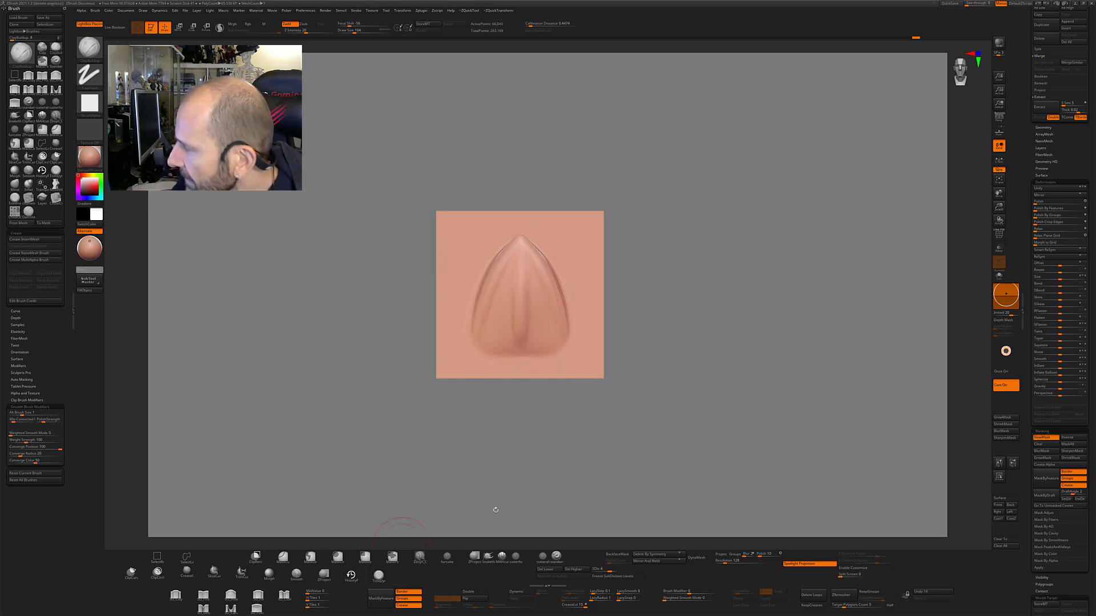
{"action": "left_click", "coordinate": [612, 399], "text": "ctrl"}
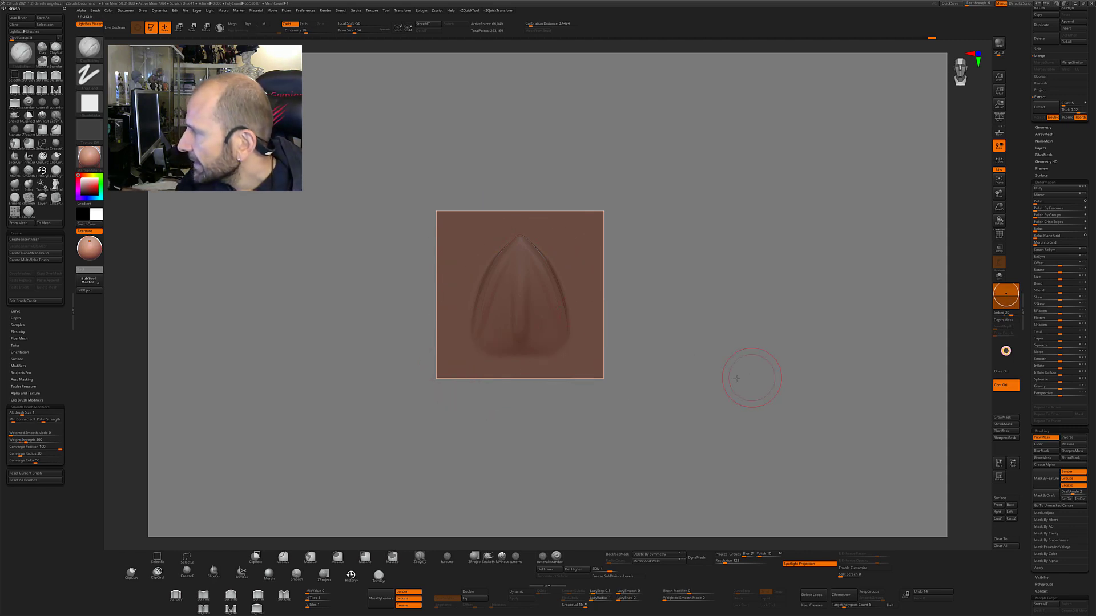
{"action": "mouse_move", "coordinate": [736, 379]}
{"action": "left_mouse_down"}
{"action": "mouse_move", "coordinate": [745, 374]}
{"action": "mouse_move", "coordinate": [703, 367]}
{"action": "left_mouse_up"}
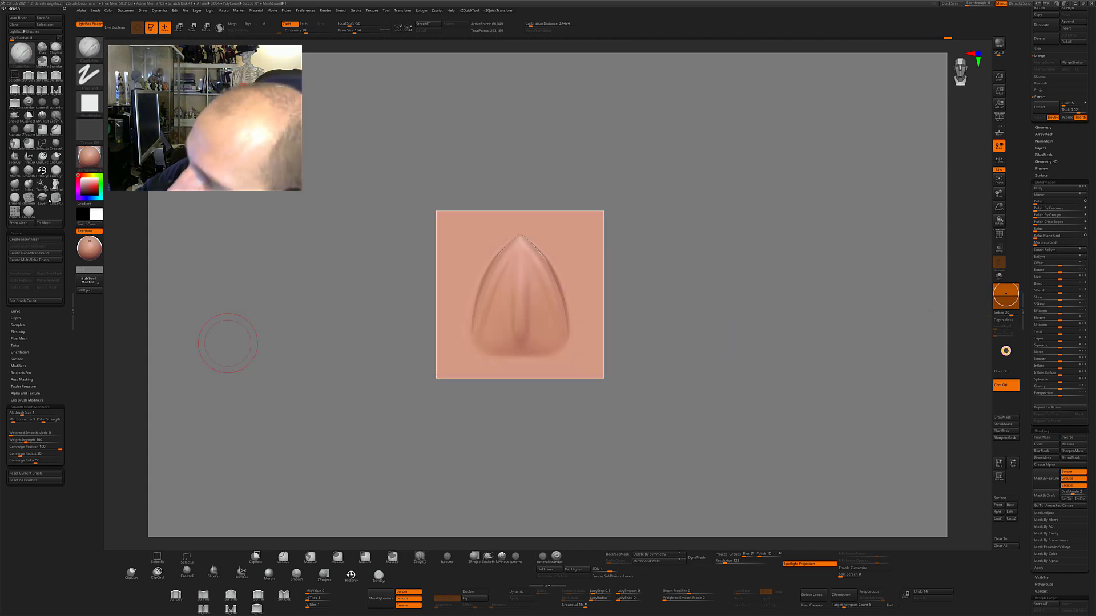
{"action": "key", "text": "comma"}
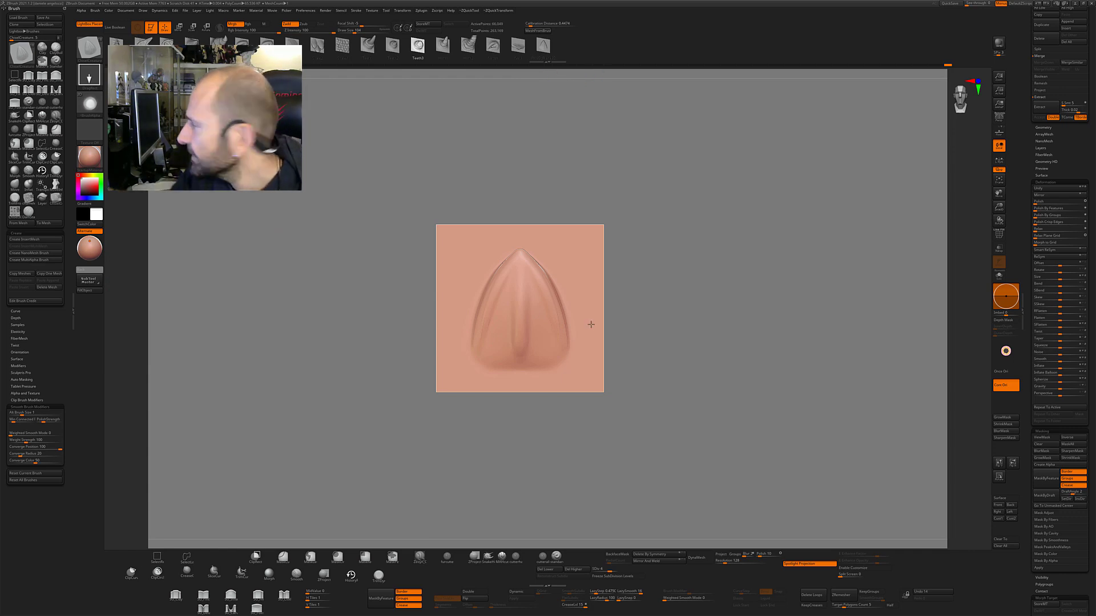
Step: Create the PM3D_Plane3D InsertMesh/MultiAlpha brush from the sculpted plane in the Brush palette
{"action": "scroll", "coordinate": [1027, 44], "scroll_direction": "up", "scroll_amount": 5}
{"action": "scroll", "coordinate": [1027, 43], "scroll_direction": "up", "scroll_amount": 5}
{"action": "scroll", "coordinate": [1027, 44], "scroll_direction": "up", "scroll_amount": 5}
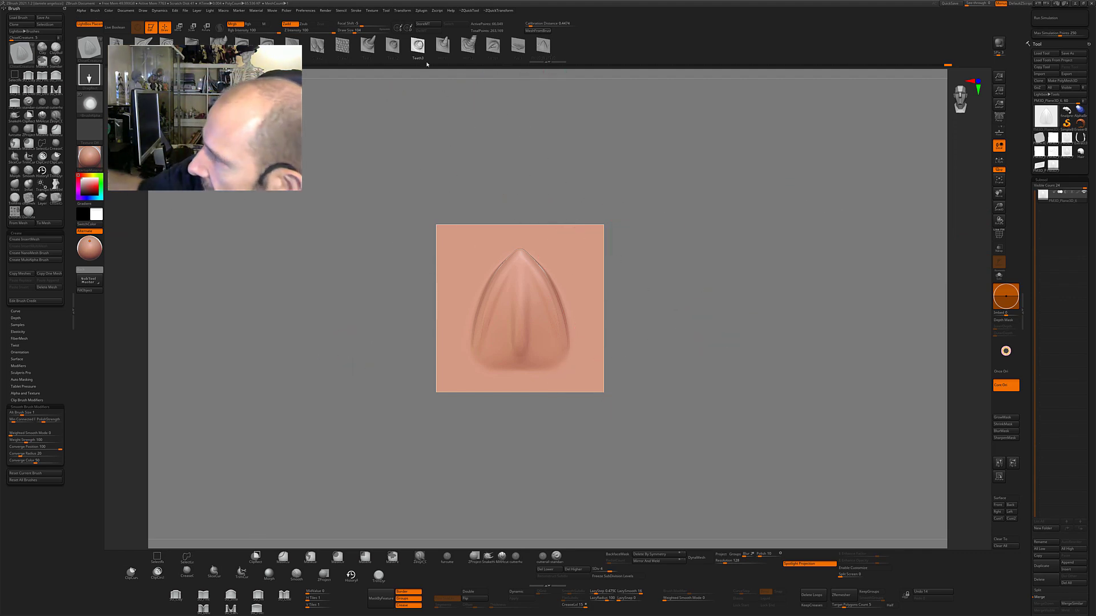
{"action": "left_click", "coordinate": [19, 223]}
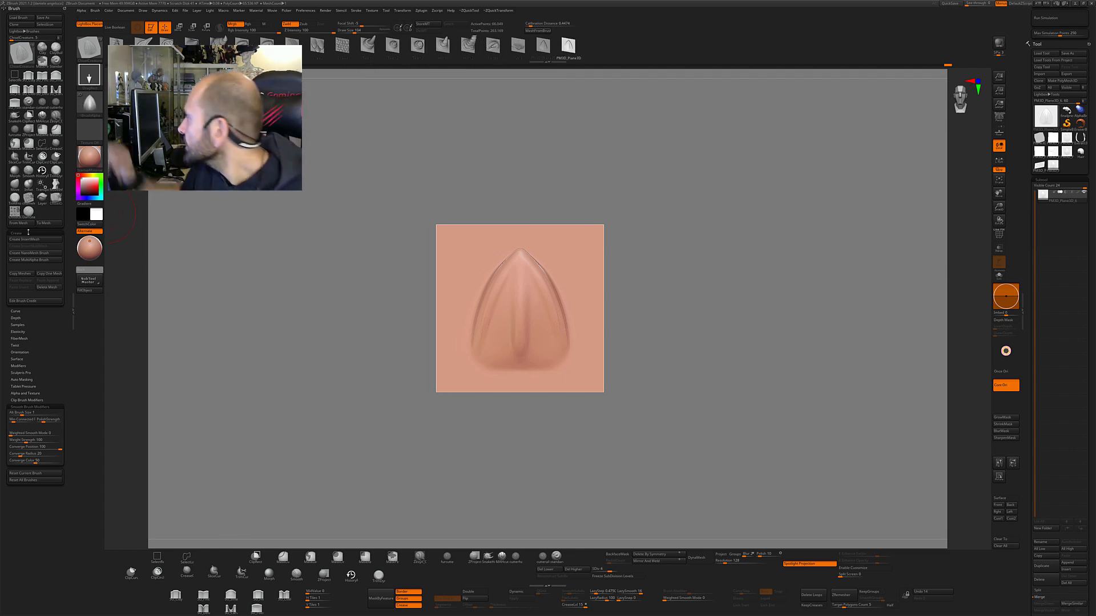
Step: Return to the chameleon finalpresentation tool and stamp PM3D_Plane3D scales along its flank
{"action": "left_click", "coordinate": [1037, 145]}
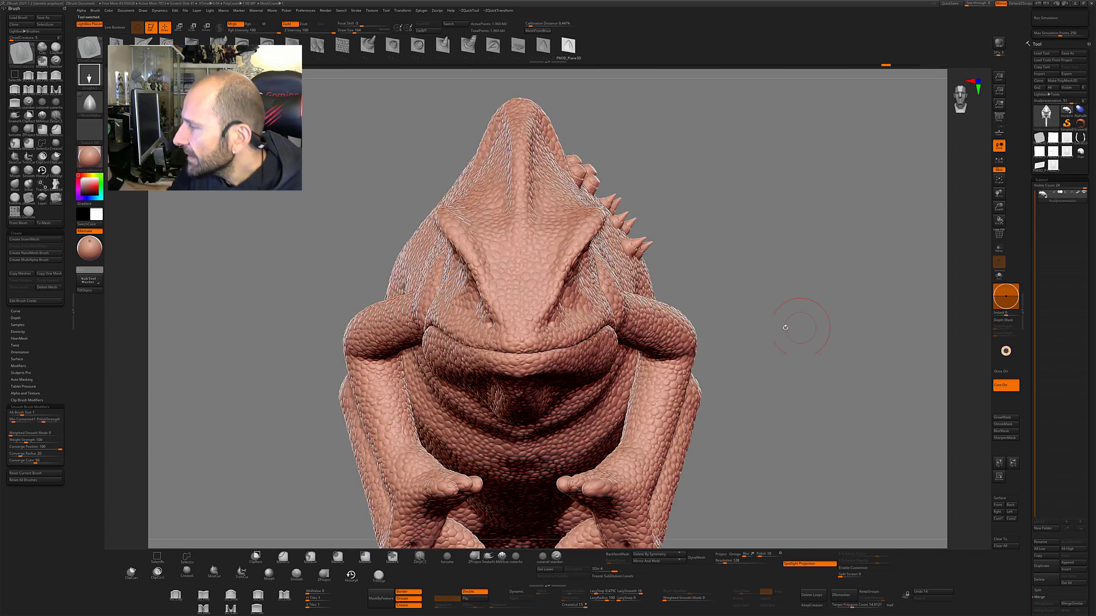
{"action": "left_click_drag", "start_coordinate": [807, 322], "coordinate": [796, 304]}
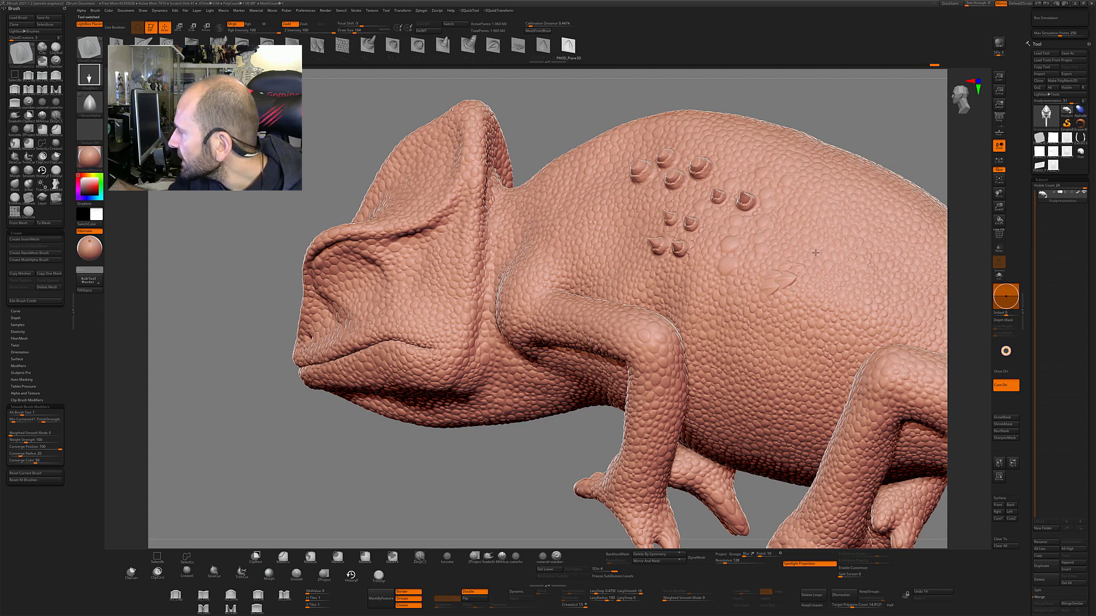
{"action": "mouse_move", "coordinate": [816, 258]}
{"action": "left_mouse_down"}
{"action": "mouse_move", "coordinate": [828, 261]}
{"action": "mouse_move", "coordinate": [779, 303]}
{"action": "left_mouse_up"}
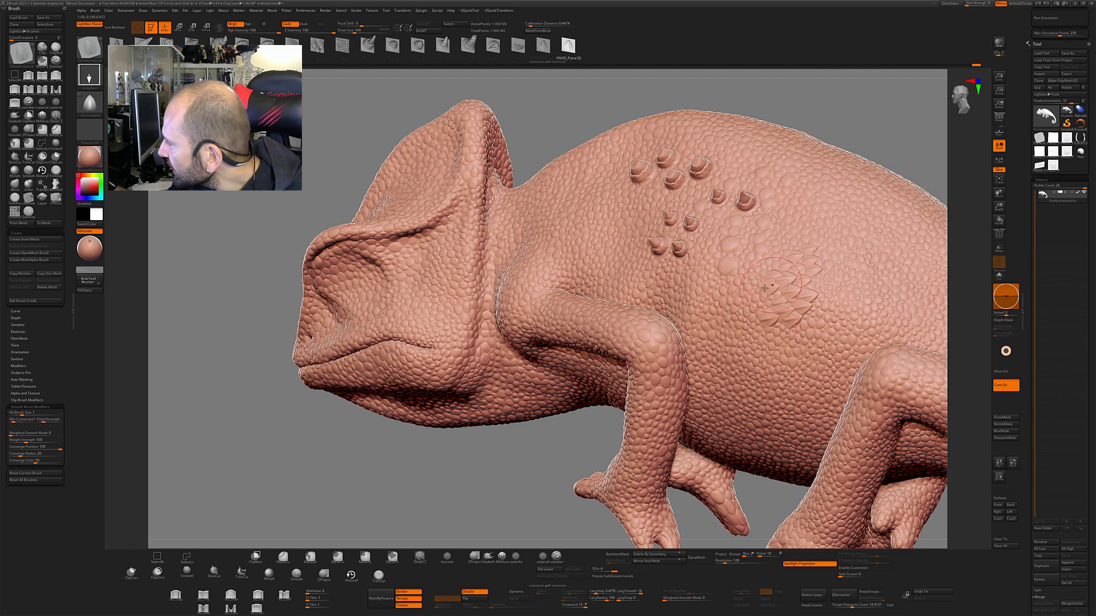
{"action": "mouse_move", "coordinate": [541, 476]}
{"action": "left_mouse_down"}
{"action": "mouse_move", "coordinate": [767, 282]}
{"action": "mouse_move", "coordinate": [759, 302]}
{"action": "left_mouse_up"}
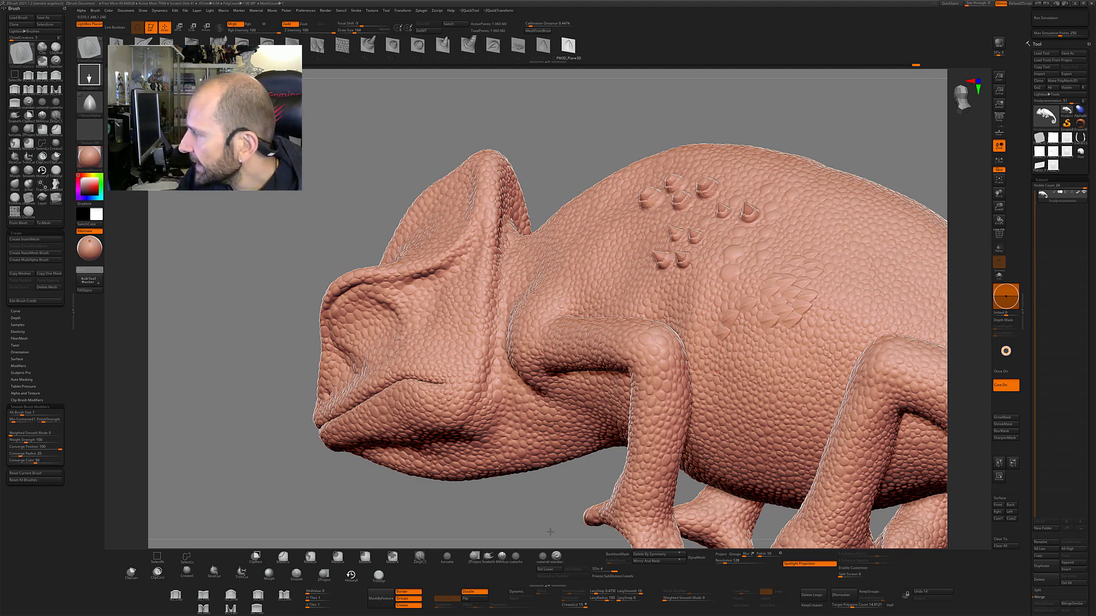
{"action": "left_click_drag", "start_coordinate": [549, 532], "coordinate": [341, 55]}
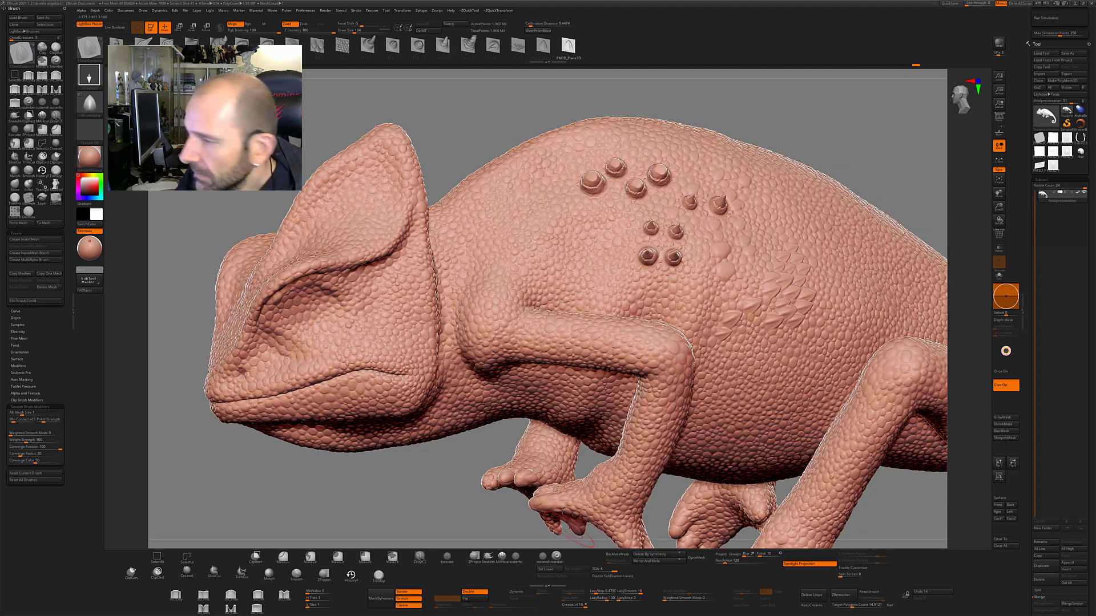
Step: Stamp a Scale3 alpha patch near the chameleon's shoulder, then select the Hair head tool
{"action": "left_click", "coordinate": [341, 53]}
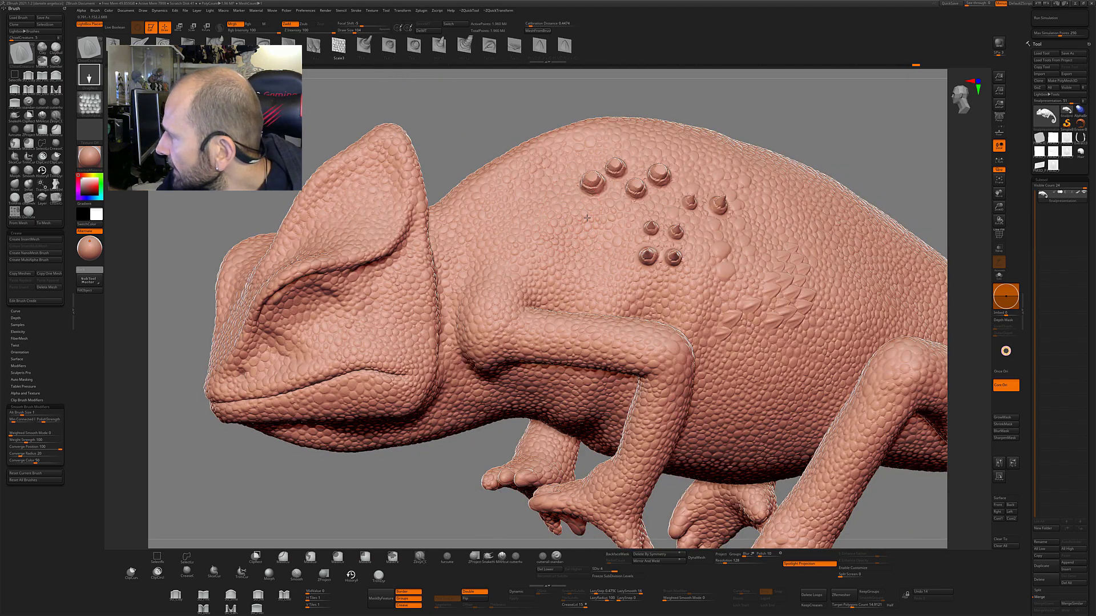
{"action": "mouse_move", "coordinate": [570, 251]}
{"action": "left_mouse_down"}
{"action": "mouse_move", "coordinate": [601, 247]}
{"action": "mouse_move", "coordinate": [601, 282]}
{"action": "left_mouse_up"}
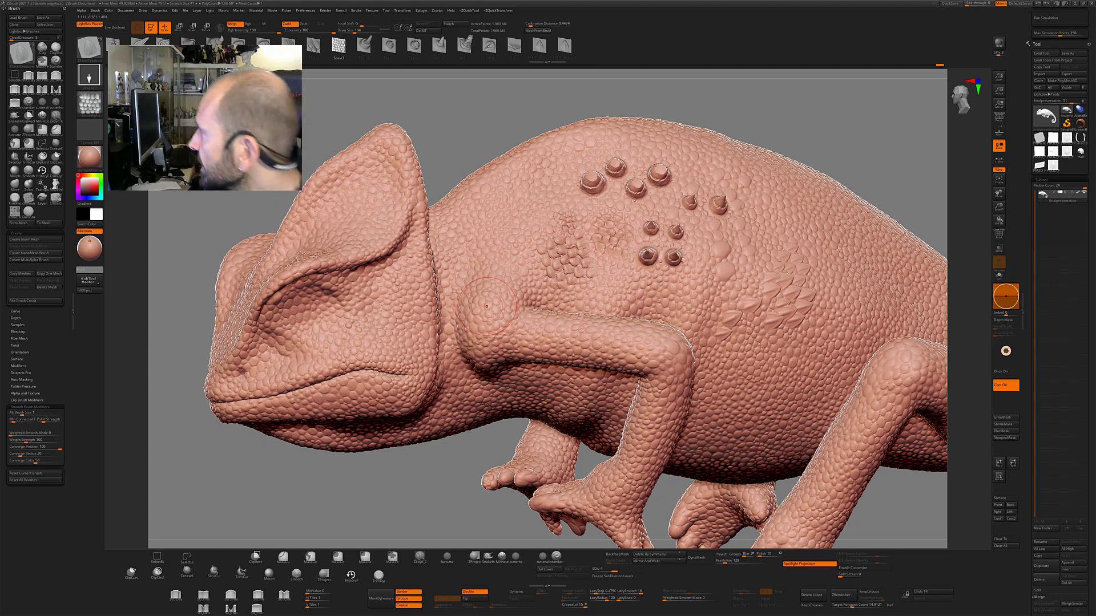
{"action": "left_click", "coordinate": [1080, 153]}
Step: Frame and zoom in on the head, then switch to the Layer brush with a soft round alpha
{"action": "key", "text": "f"}
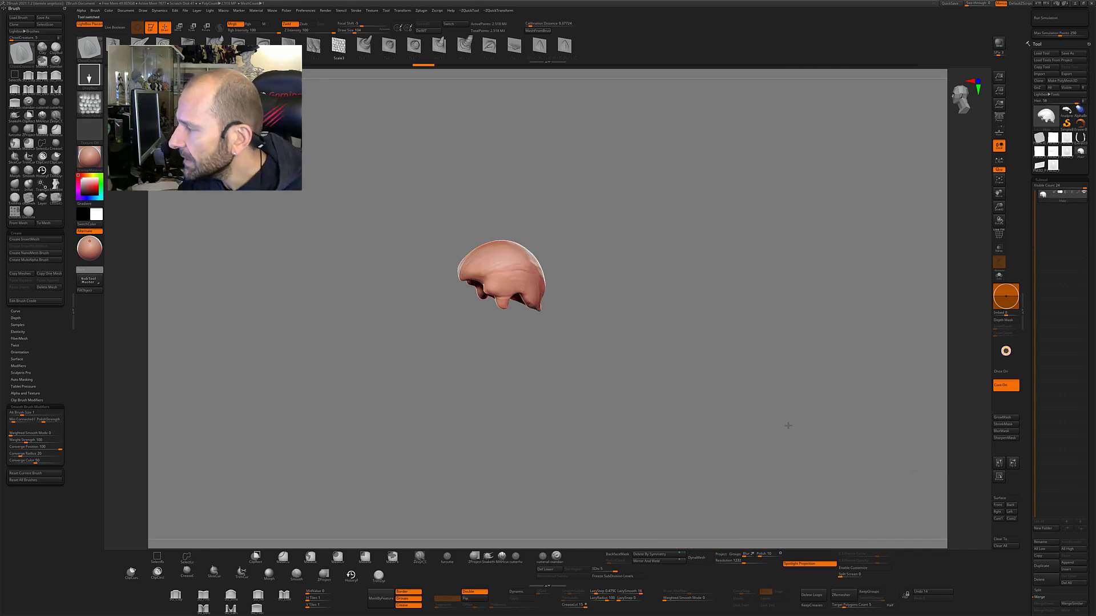
{"action": "left_click_drag", "start_coordinate": [788, 425], "coordinate": [459, 413], "text": "alt"}
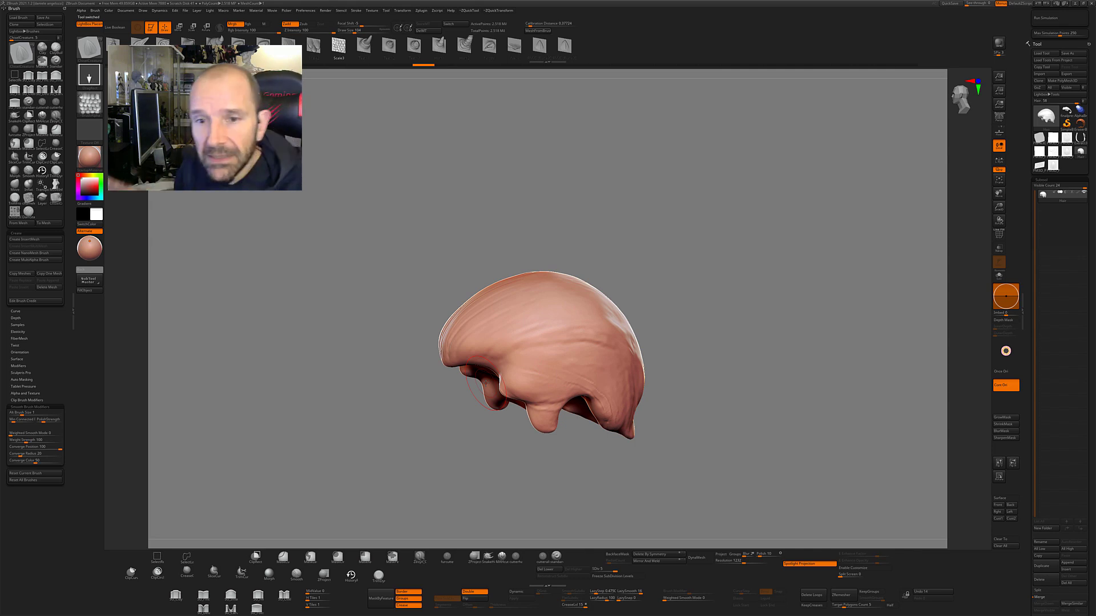
{"action": "key", "text": "b"}
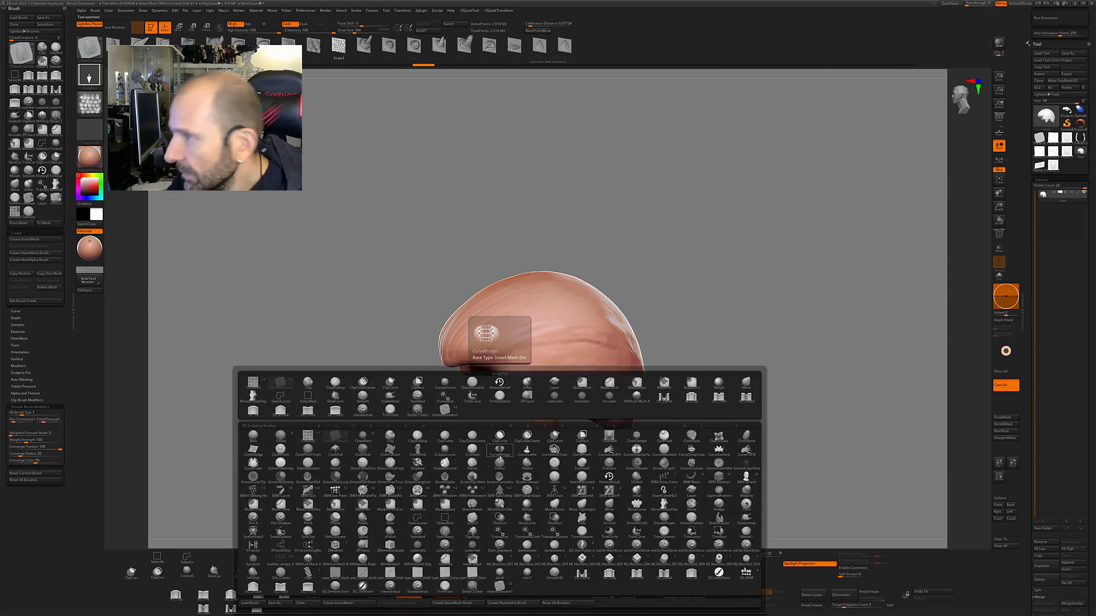
{"action": "key", "text": "l"}
{"action": "key", "text": "y"}
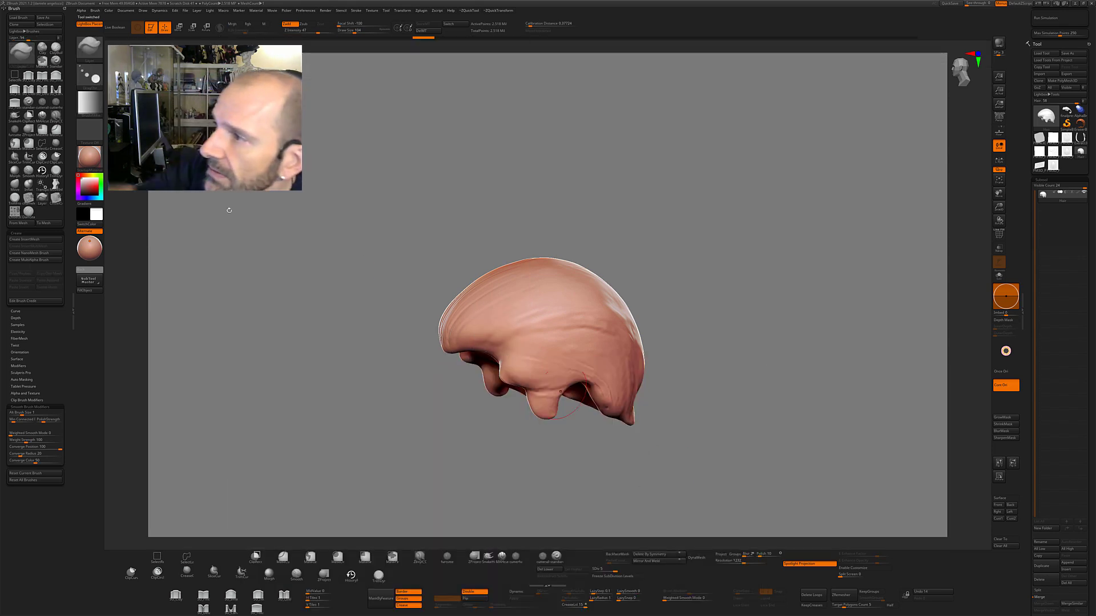
{"action": "left_click", "coordinate": [89, 103]}
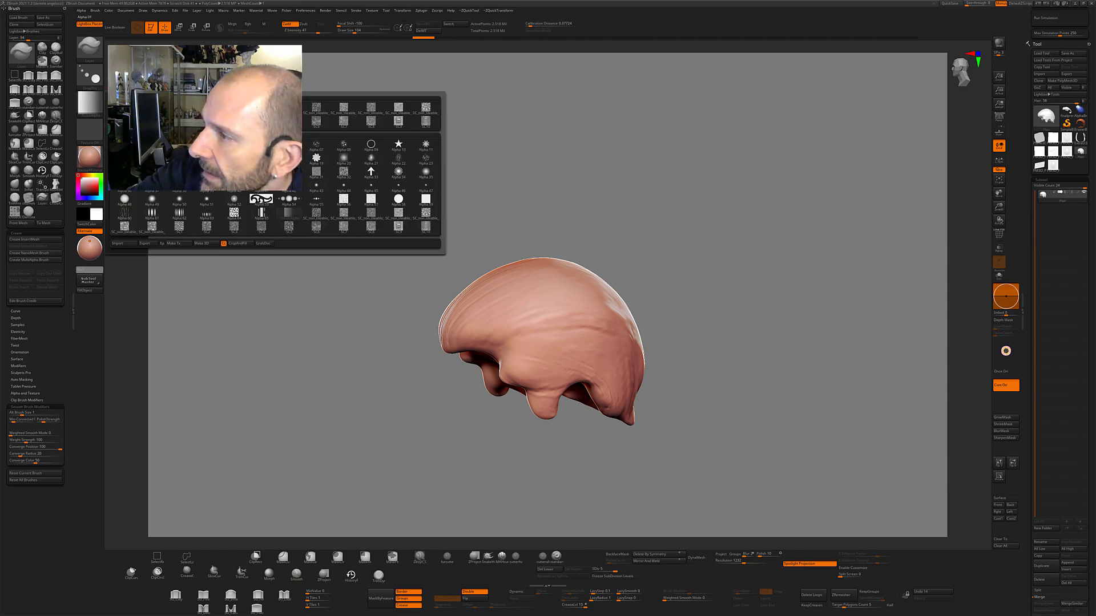
{"action": "left_click", "coordinate": [130, 185]}
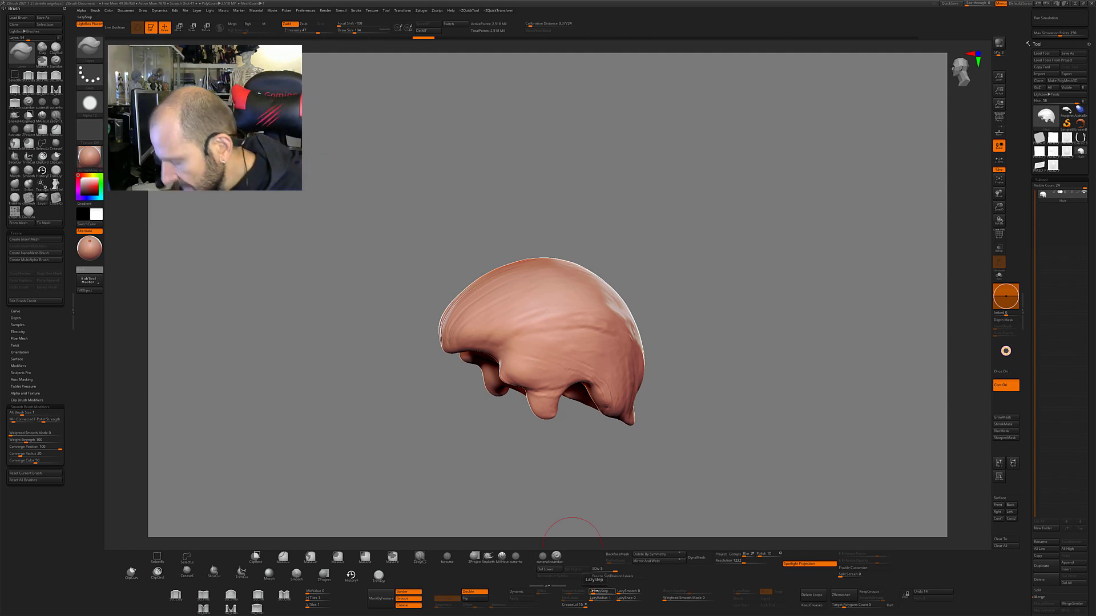
Step: Undo a trial groove, then set Alpha 35 with Draw Size 18 and test a dot
{"action": "right_click_drag", "start_coordinate": [746, 262], "coordinate": [729, 327], "text": "ctrl"}
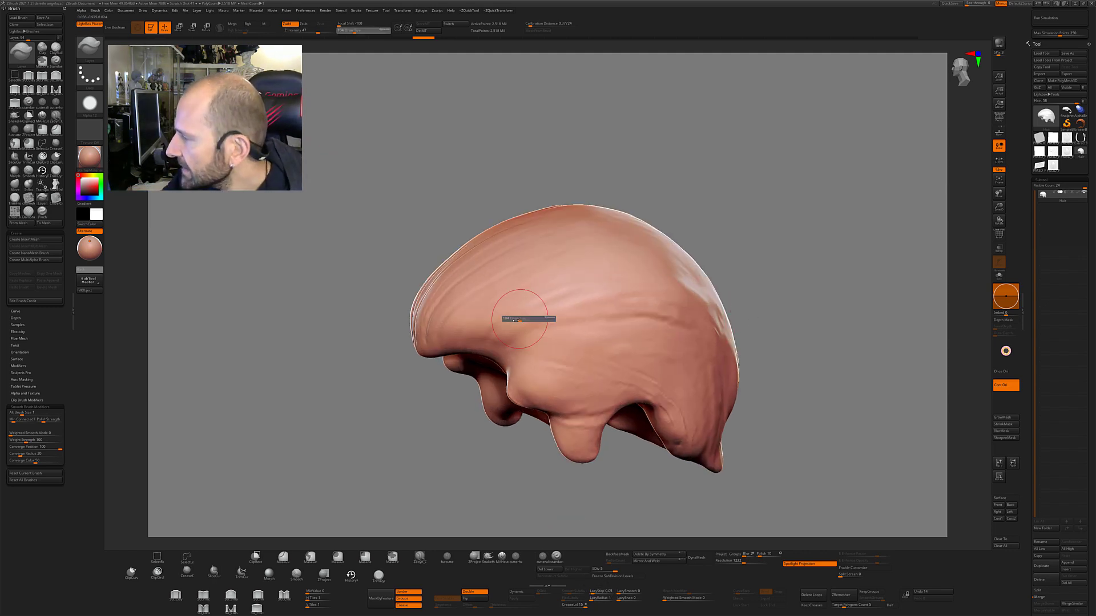
{"action": "left_click_drag", "start_coordinate": [500, 334], "coordinate": [573, 289]}
{"action": "key", "text": "ctrl+z"}
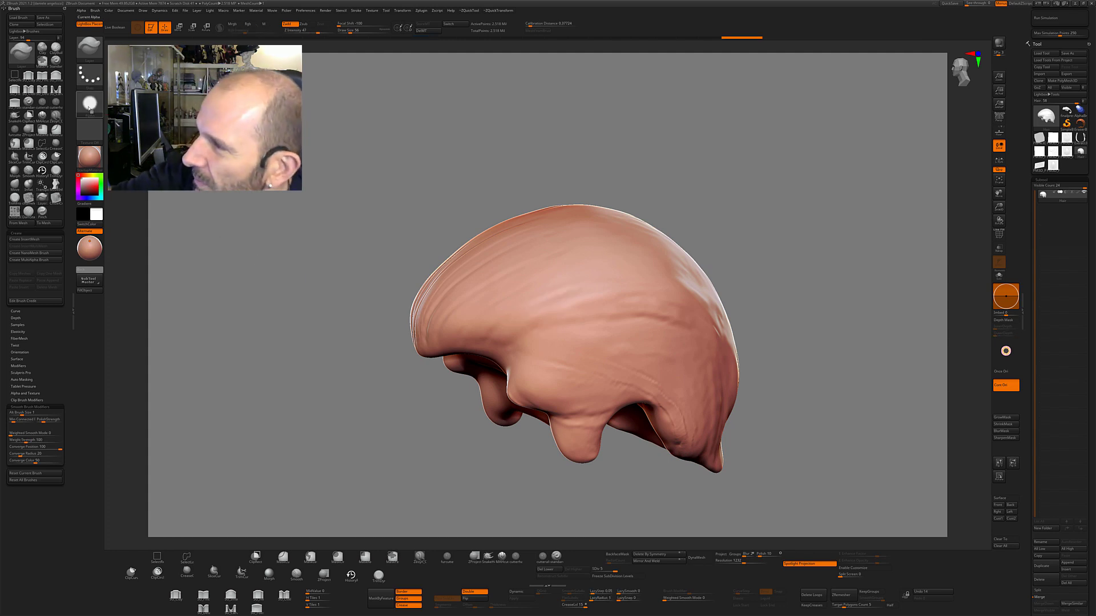
{"action": "left_click", "coordinate": [90, 103]}
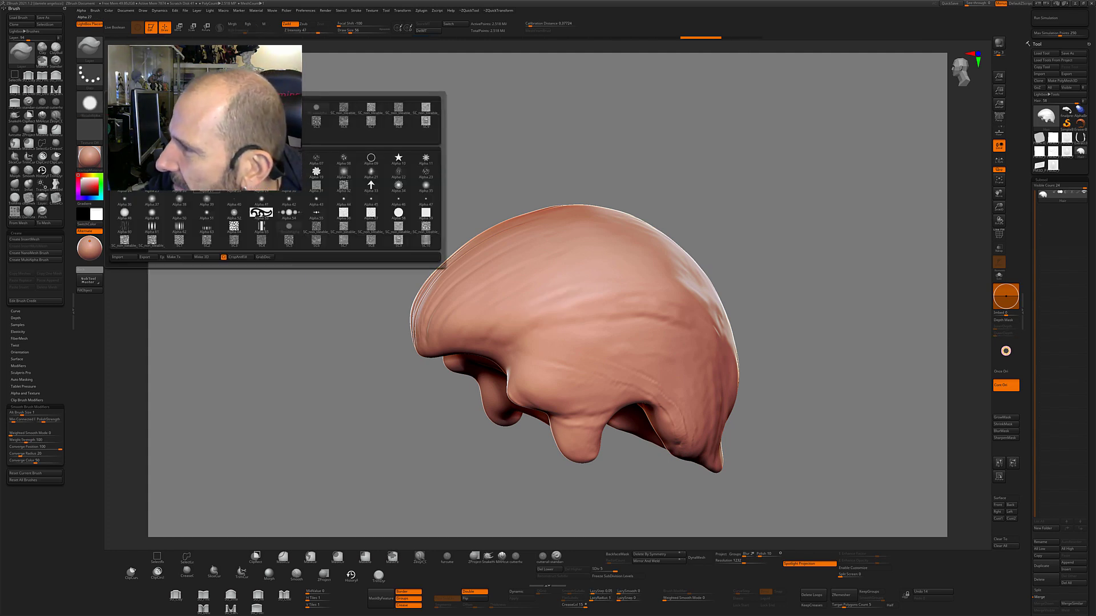
{"action": "mouse_move", "coordinate": [425, 184]}
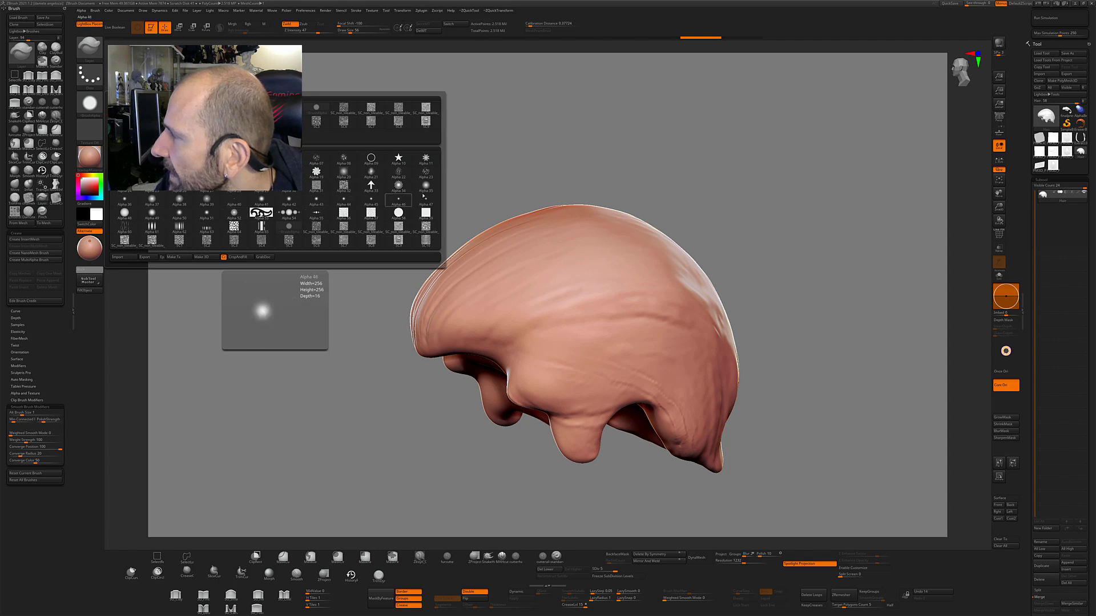
{"action": "left_click", "coordinate": [427, 191]}
{"action": "key", "text": "s"}
{"action": "left_click", "coordinate": [549, 279]}
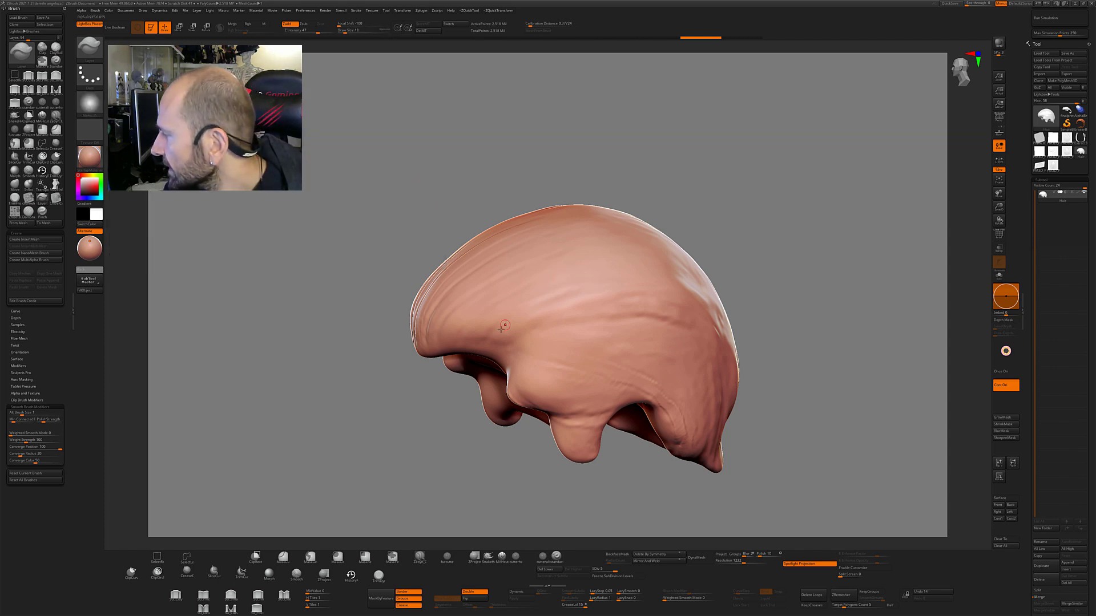
{"action": "left_click", "coordinate": [559, 292]}
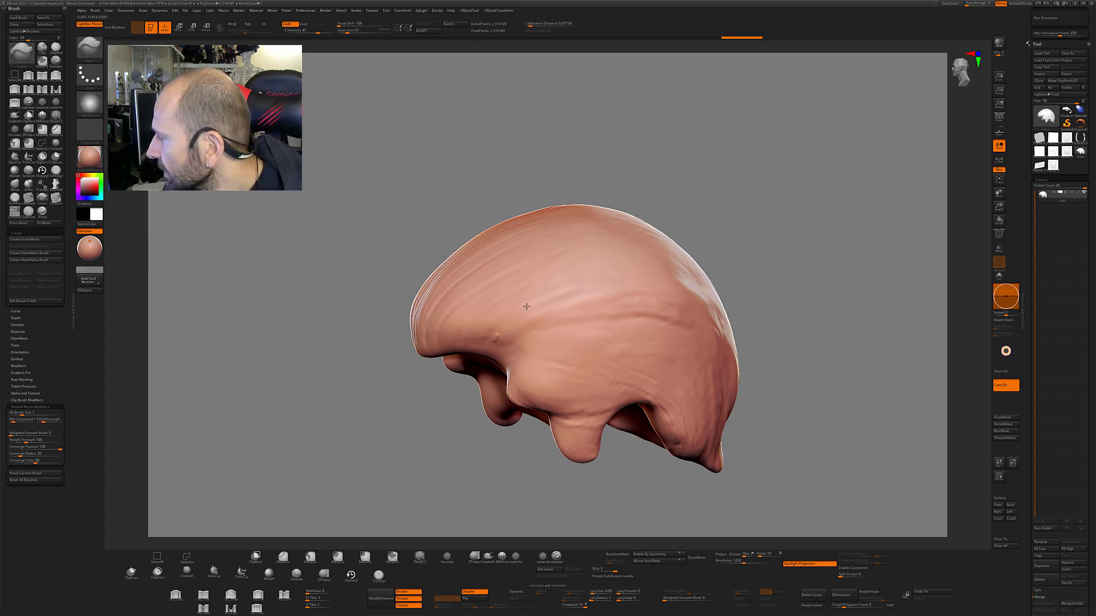
Step: Switch alpha, smooth the side crease, carve a thin crease, and rotate the head
{"action": "left_click", "coordinate": [89, 103]}
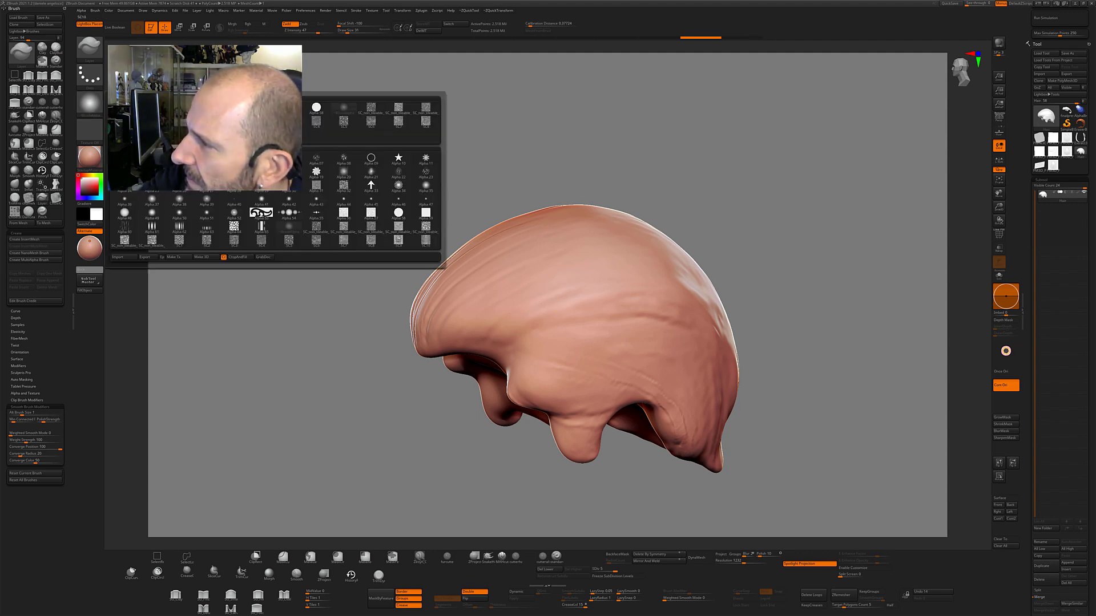
{"action": "left_click", "coordinate": [152, 158]}
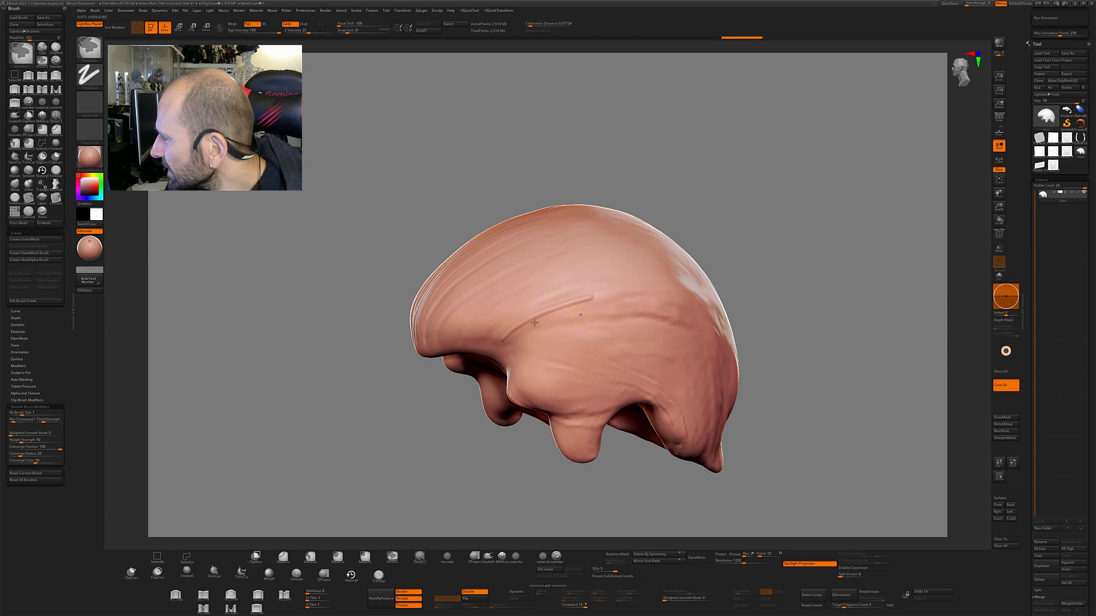
{"action": "left_click_drag", "start_coordinate": [545, 313], "coordinate": [502, 340], "text": "shift"}
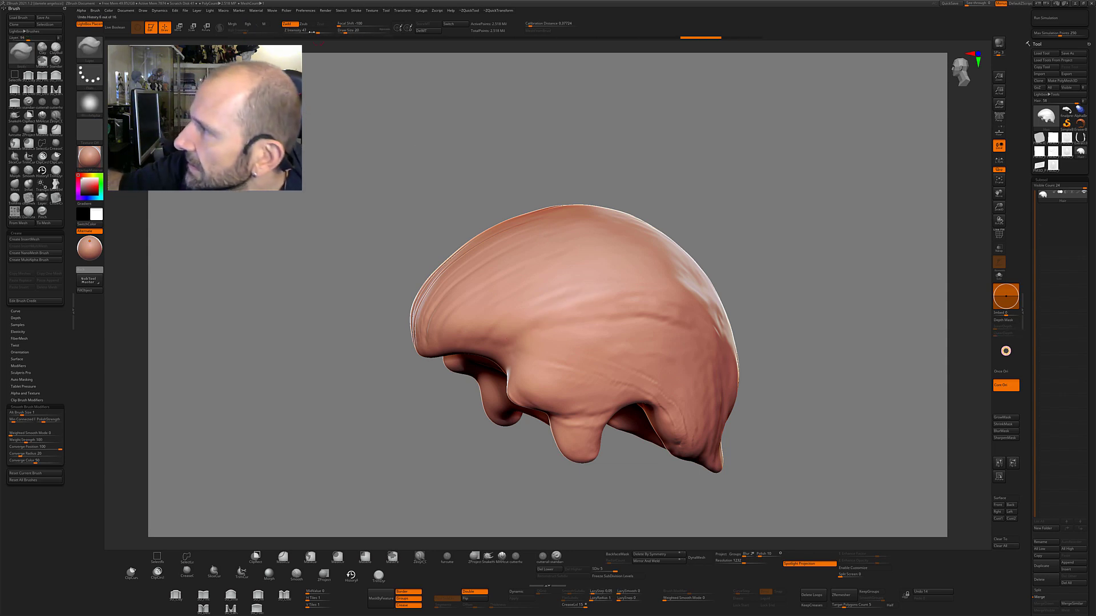
{"action": "scroll", "coordinate": [587, 245], "scroll_direction": "up", "scroll_amount": 2}
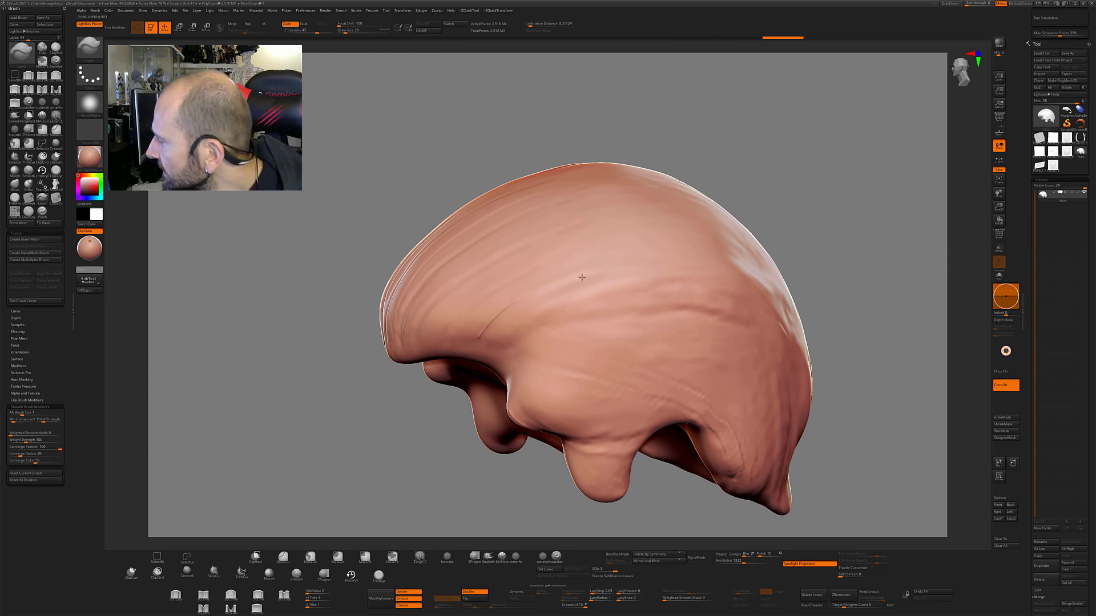
{"action": "mouse_move", "coordinate": [648, 253]}
{"action": "left_mouse_down", "text": "shift"}
{"action": "mouse_move", "coordinate": [485, 340]}
{"action": "mouse_move", "coordinate": [545, 287]}
{"action": "left_mouse_up", "text": "shift"}
{"action": "left_click_drag", "start_coordinate": [702, 174], "coordinate": [518, 334]}
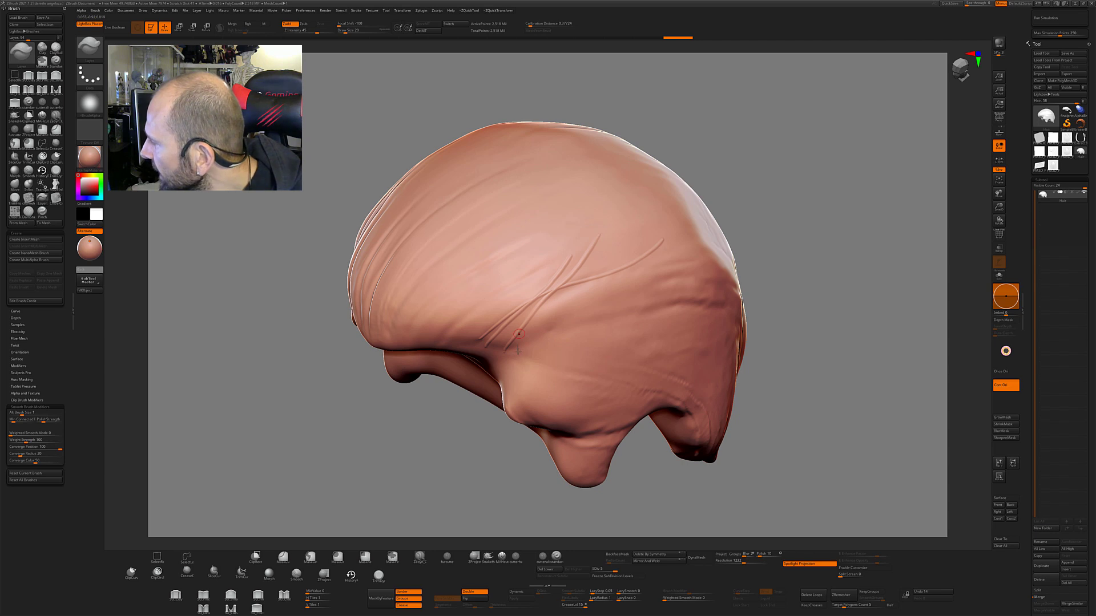
{"action": "left_click_drag", "start_coordinate": [747, 167], "coordinate": [532, 340]}
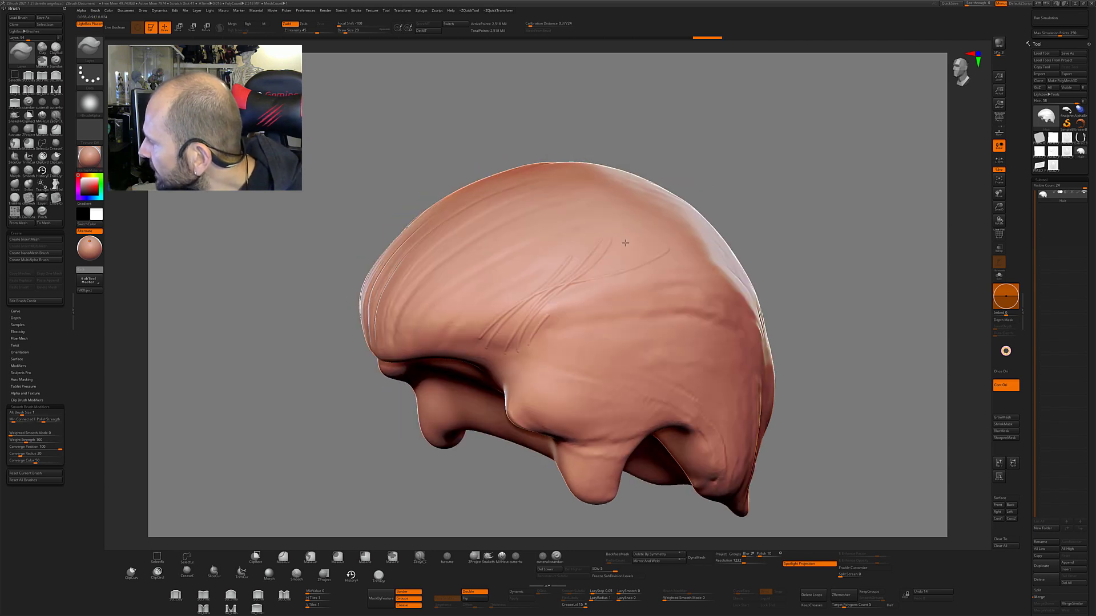
{"action": "left_click_drag", "start_coordinate": [692, 245], "coordinate": [586, 280]}
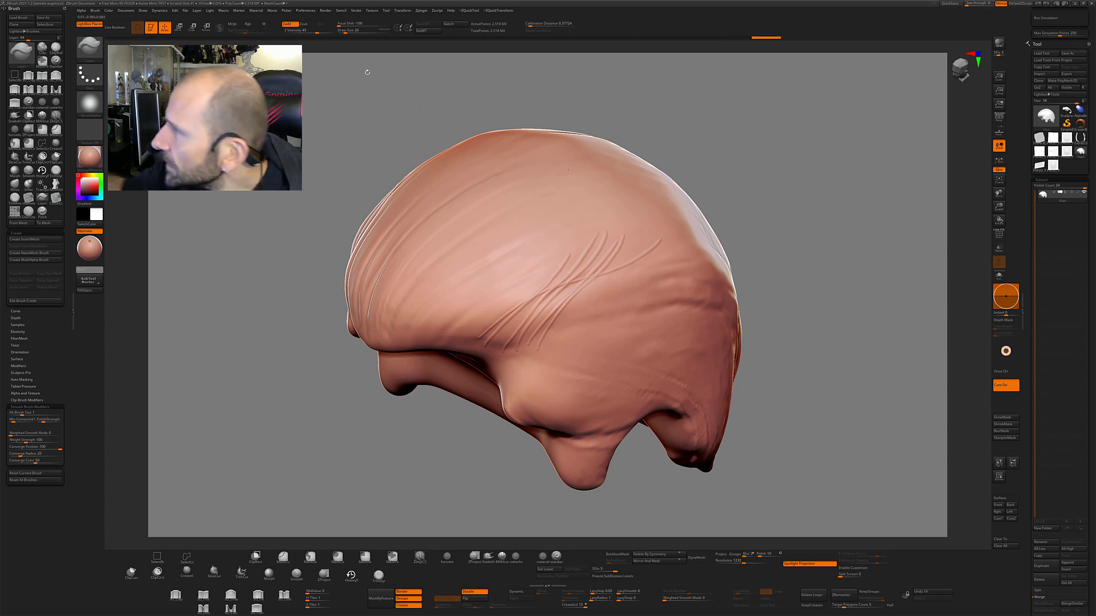
Step: Adjust Z Intensity and carve about eight diagonal hair-strand grooves up-right across the head
{"action": "key", "text": "u"}
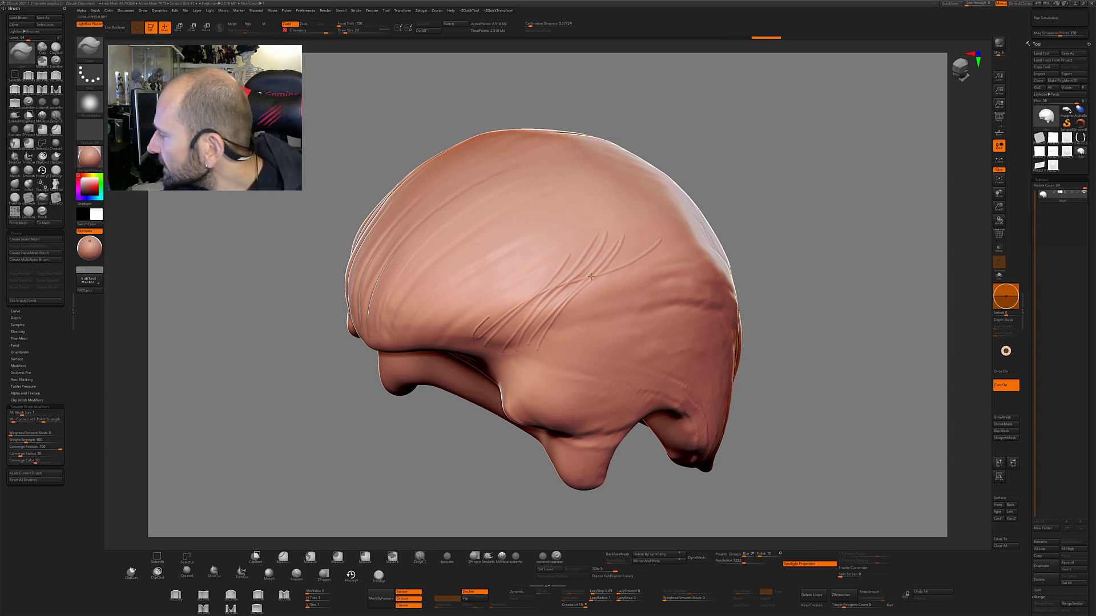
{"action": "left_click_drag", "start_coordinate": [591, 277], "coordinate": [659, 247]}
{"action": "mouse_move", "coordinate": [494, 342]}
{"action": "left_mouse_down"}
{"action": "mouse_move", "coordinate": [633, 214]}
{"action": "mouse_move", "coordinate": [601, 217]}
{"action": "left_mouse_up"}
{"action": "left_click_drag", "start_coordinate": [522, 364], "coordinate": [622, 224]}
{"action": "right_click_drag", "start_coordinate": [622, 223], "coordinate": [638, 235]}
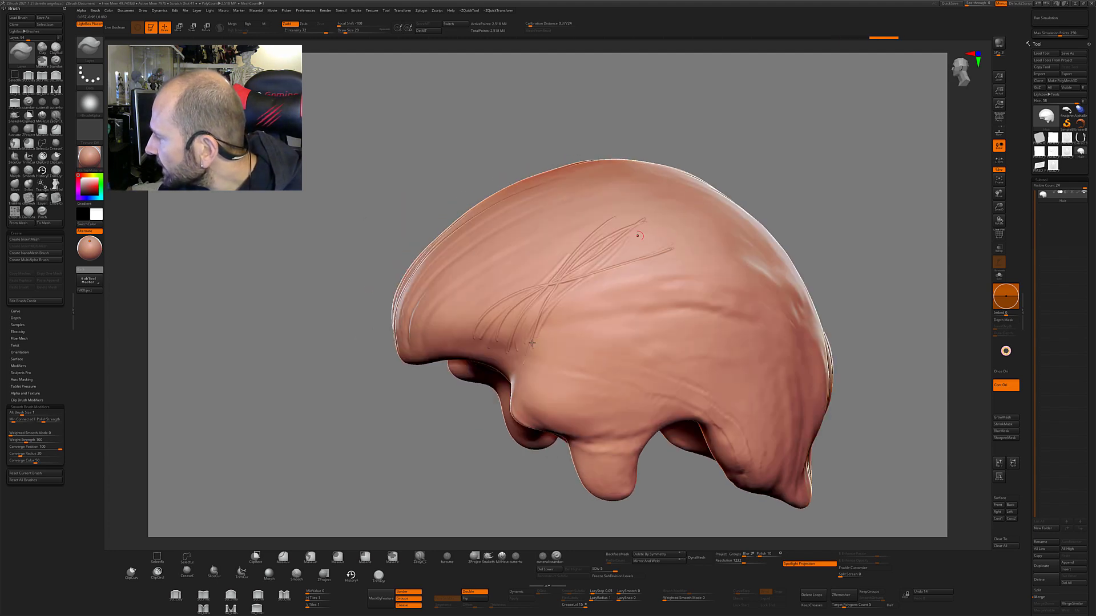
{"action": "left_click_drag", "start_coordinate": [723, 171], "coordinate": [723, 178]}
{"action": "left_click_drag", "start_coordinate": [530, 351], "coordinate": [628, 212]}
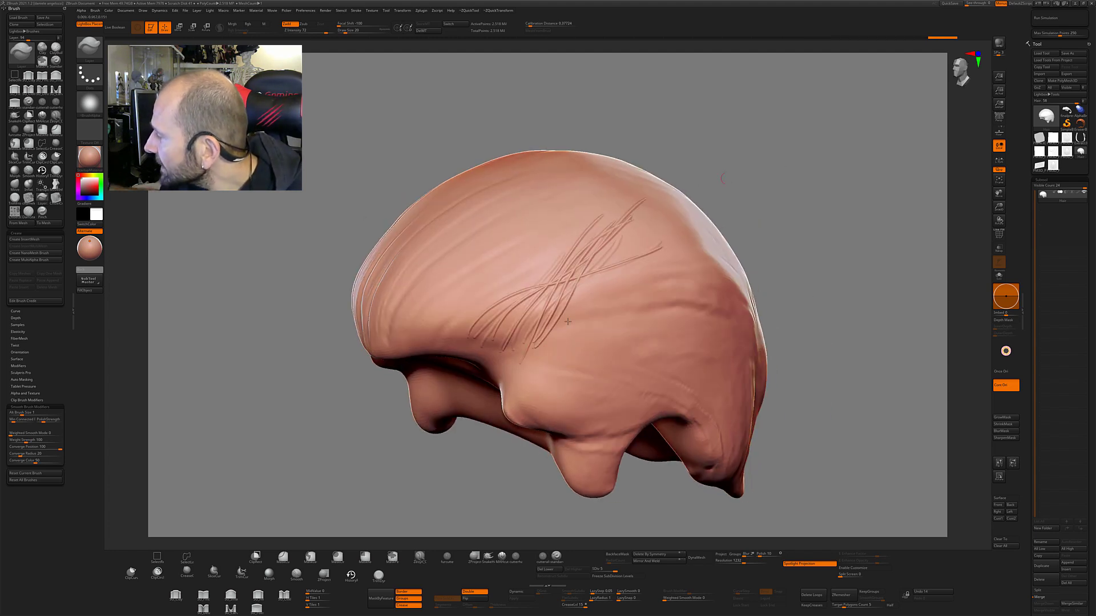
{"action": "left_click_drag", "start_coordinate": [537, 351], "coordinate": [682, 189]}
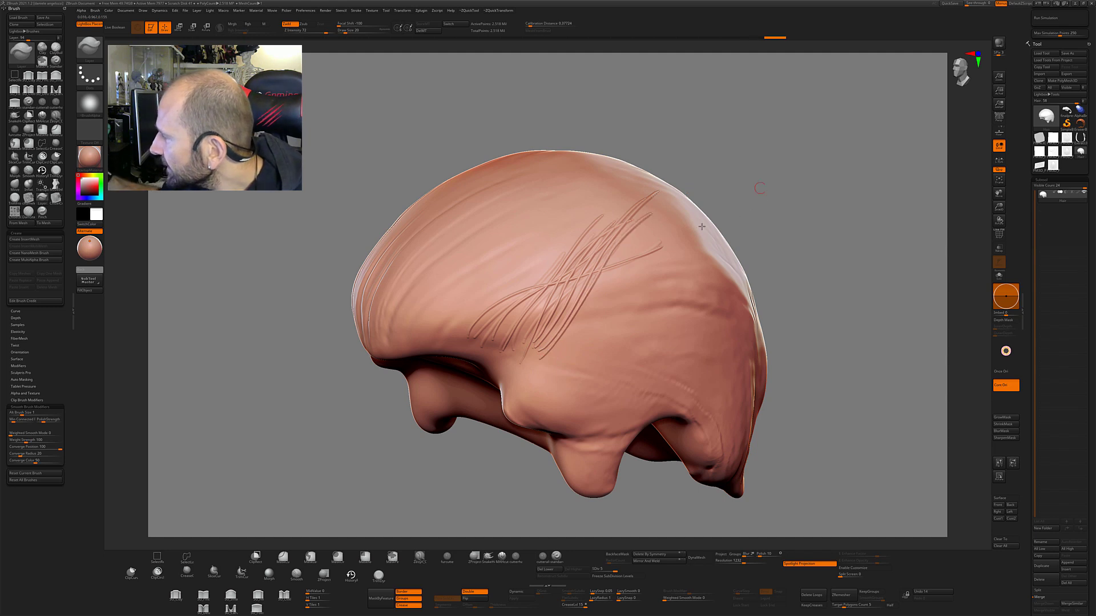
{"action": "right_click_drag", "start_coordinate": [651, 213], "coordinate": [568, 188]}
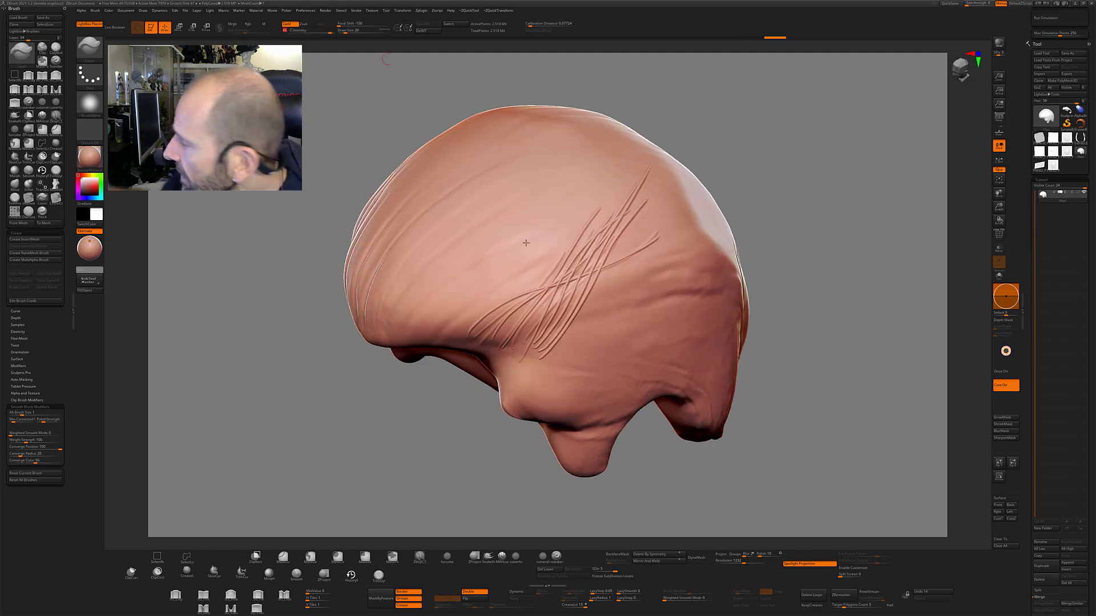
{"action": "left_click_drag", "start_coordinate": [505, 296], "coordinate": [588, 197]}
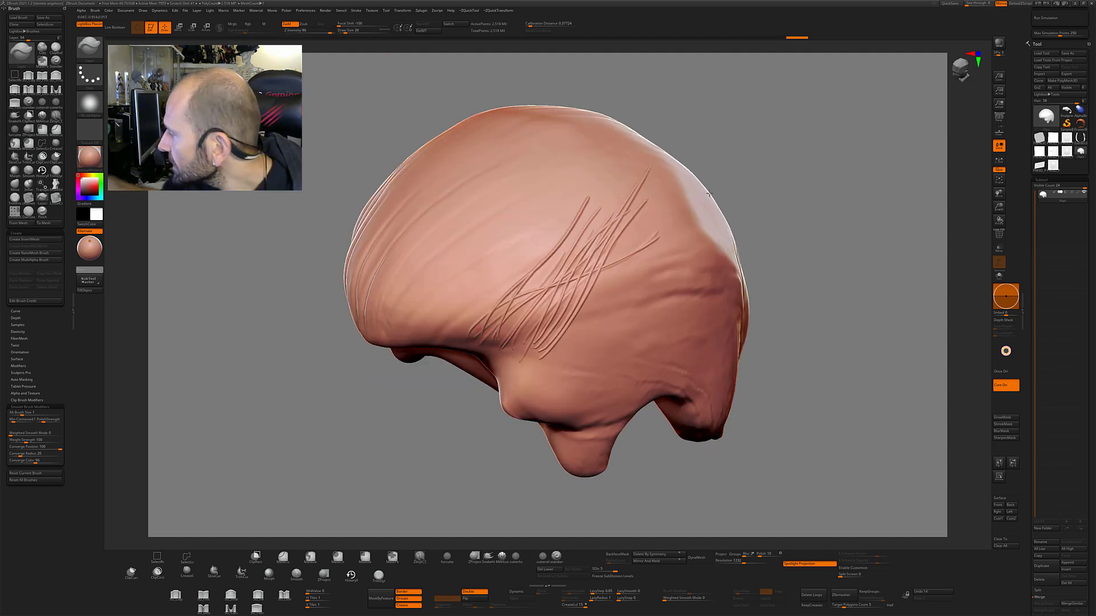
{"action": "scroll", "coordinate": [1065, 257], "scroll_direction": "down", "scroll_amount": 10}
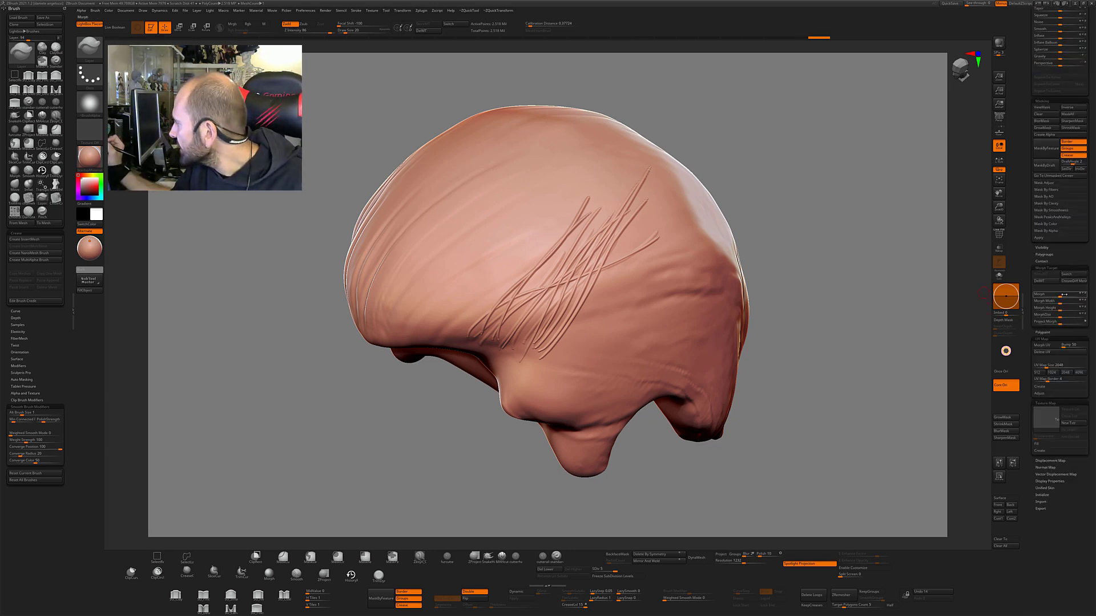
Step: Soften the grooves with the Morph Target slider, reset it to 0, then carve long up-right crease strands
{"action": "left_click_drag", "start_coordinate": [1074, 296], "coordinate": [1077, 296]}
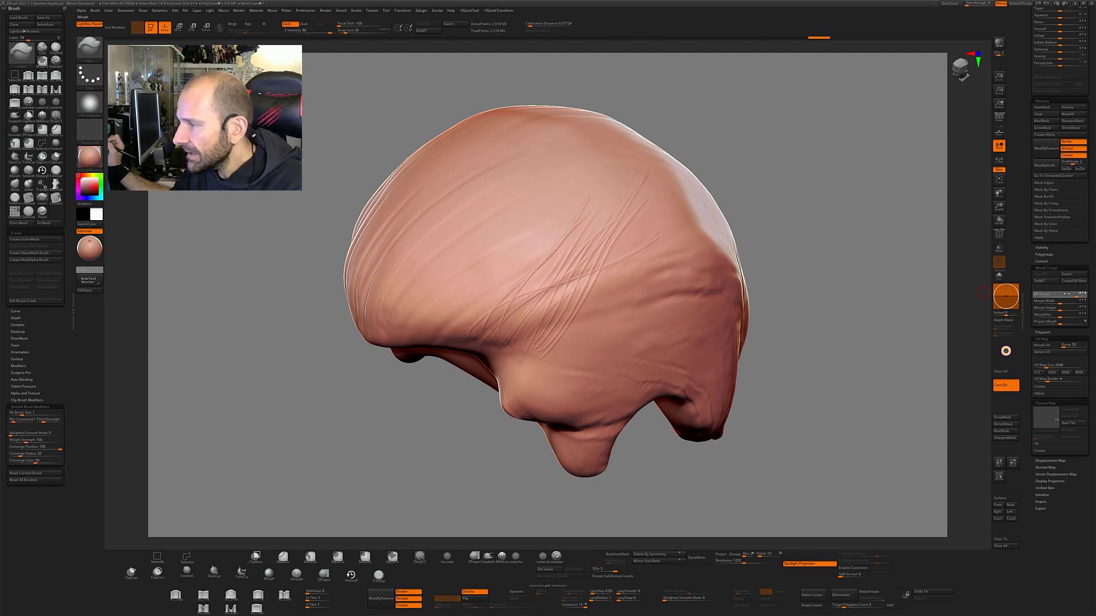
{"action": "left_click_drag", "start_coordinate": [983, 293], "coordinate": [880, 293]}
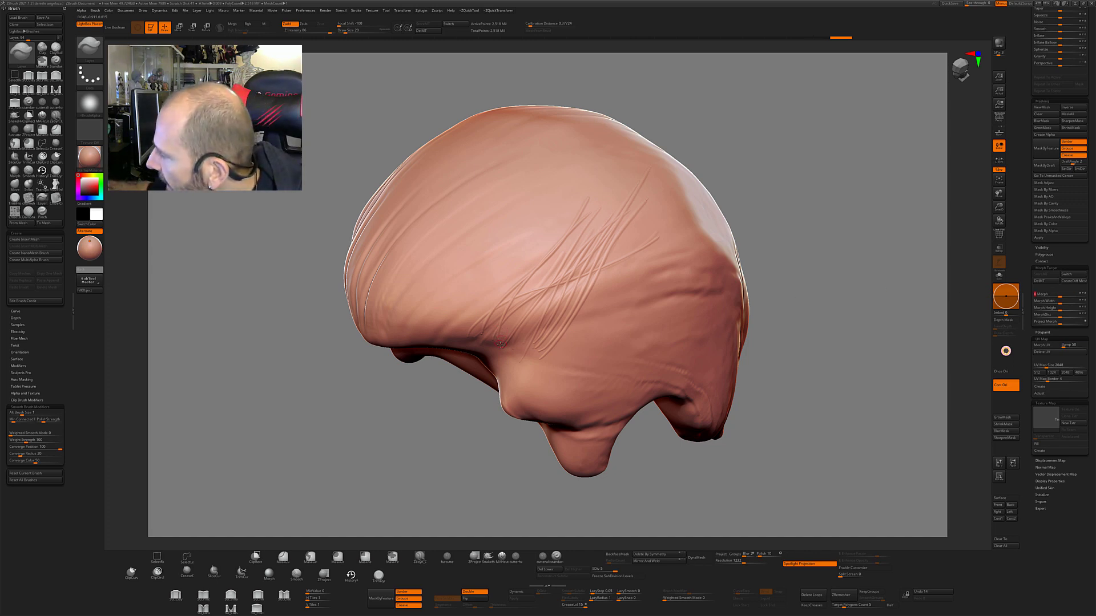
{"action": "left_click_drag", "start_coordinate": [508, 352], "coordinate": [578, 225]}
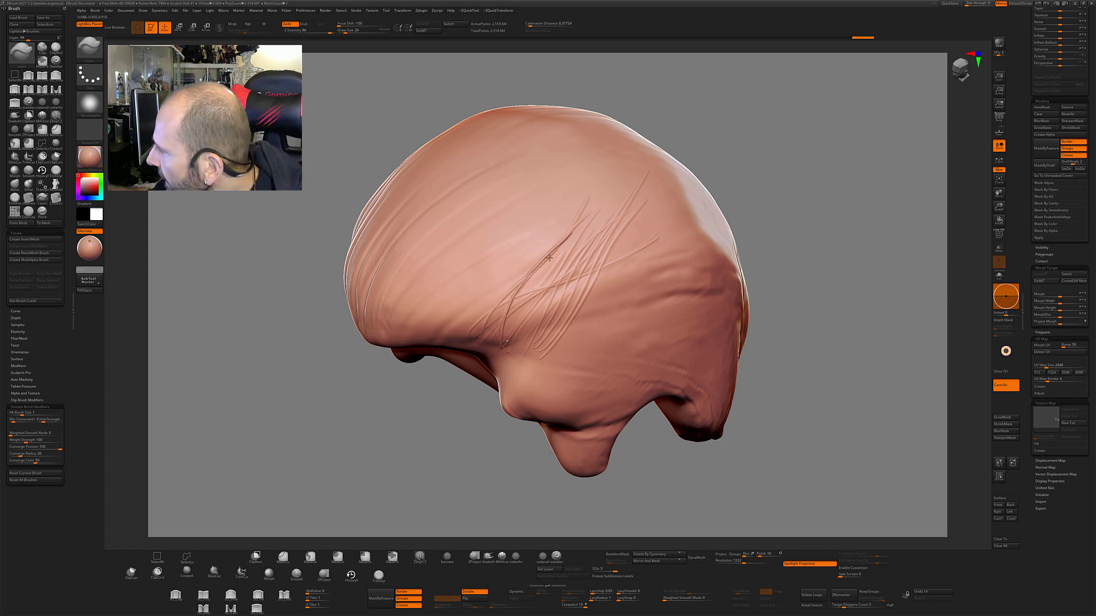
{"action": "left_click_drag", "start_coordinate": [508, 342], "coordinate": [570, 237]}
{"action": "left_click_drag", "start_coordinate": [505, 373], "coordinate": [587, 203]}
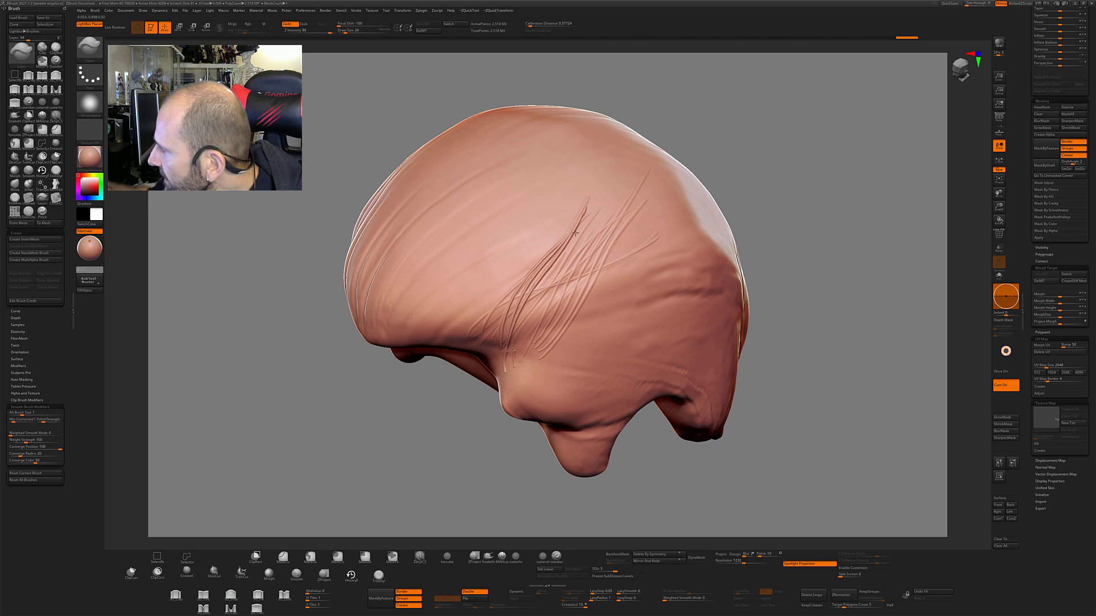
{"action": "left_click_drag", "start_coordinate": [763, 140], "coordinate": [770, 189]}
{"action": "left_click_drag", "start_coordinate": [528, 345], "coordinate": [626, 187]}
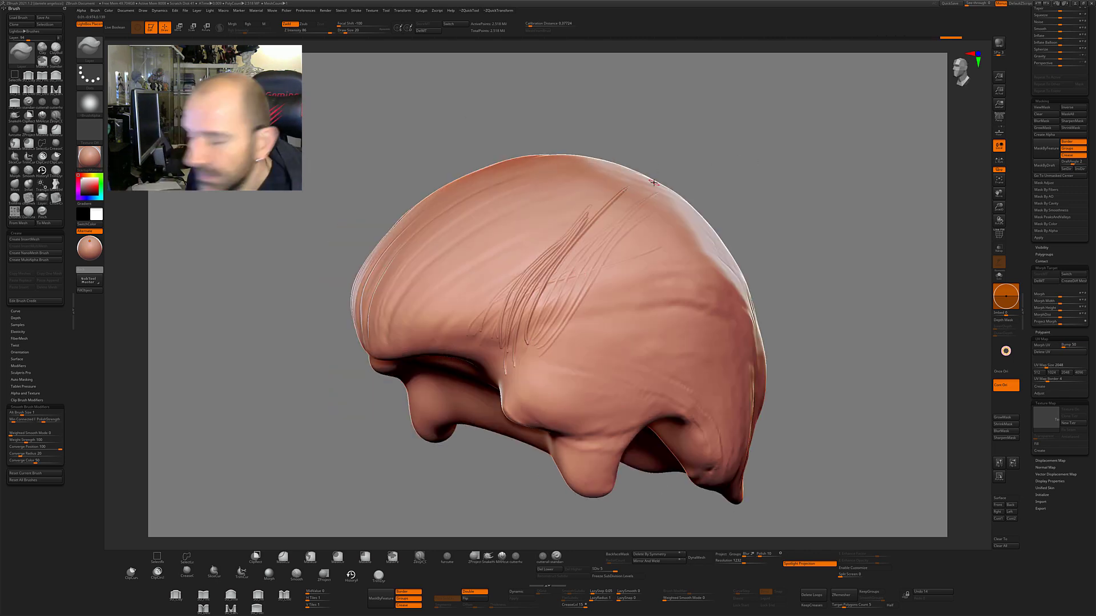